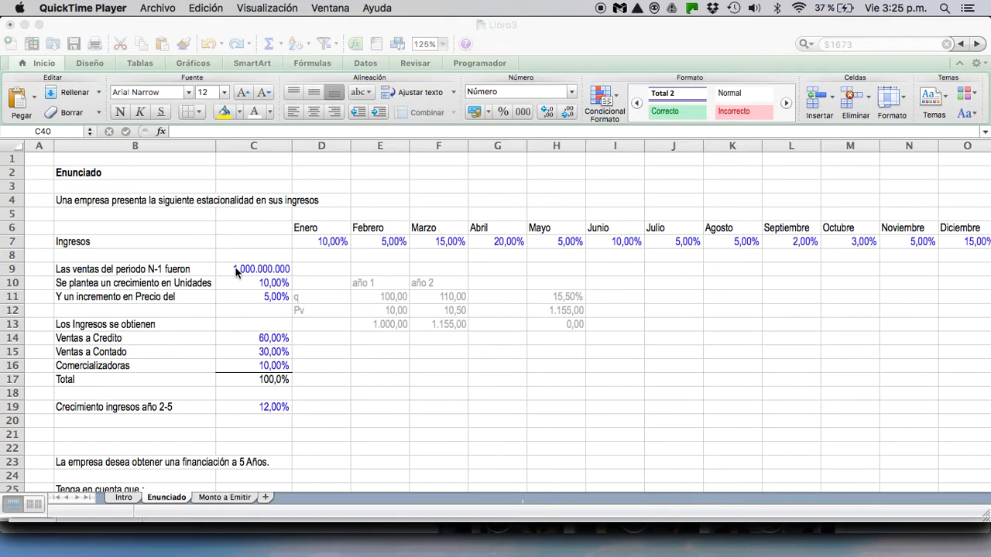
# Reveal the hidden white text in B29:B42 of the Enunciado sheet by setting its font colour to Automático.
pyautogui.hscroll(3, 236, 272)
pyautogui.hscroll(-3, 236, 273)
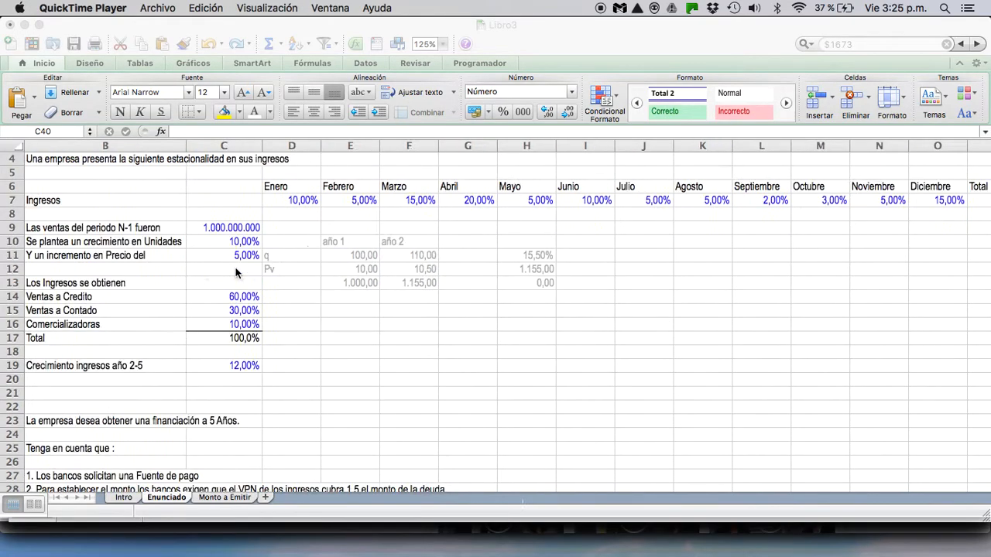
pyautogui.scroll(-2, 236, 272)
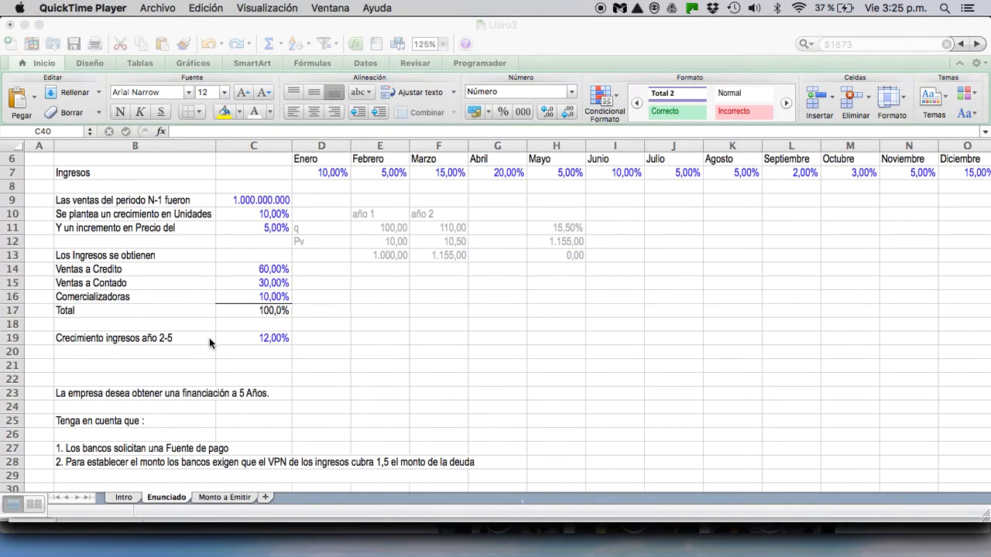
pyautogui.scroll(-6, 209, 339)
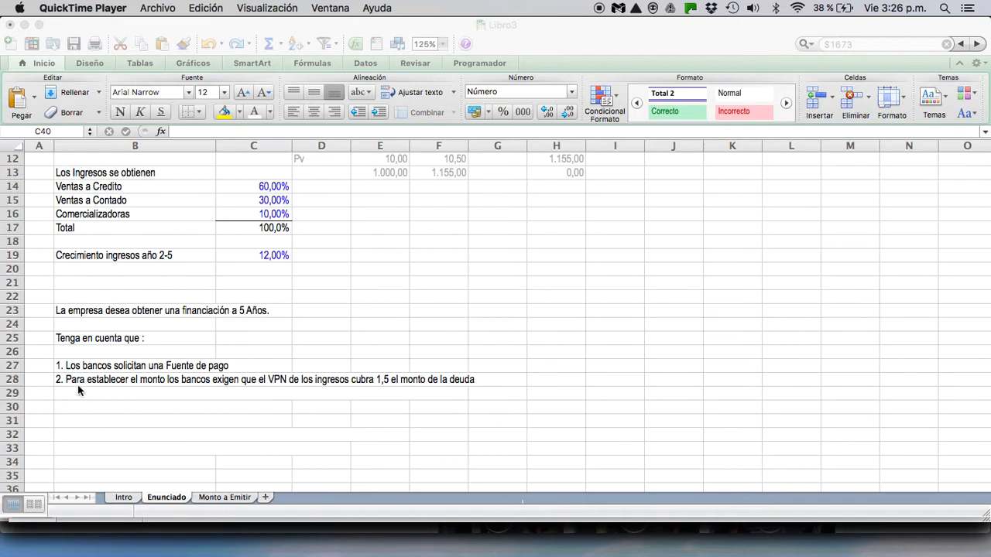
pyautogui.click(99, 401)
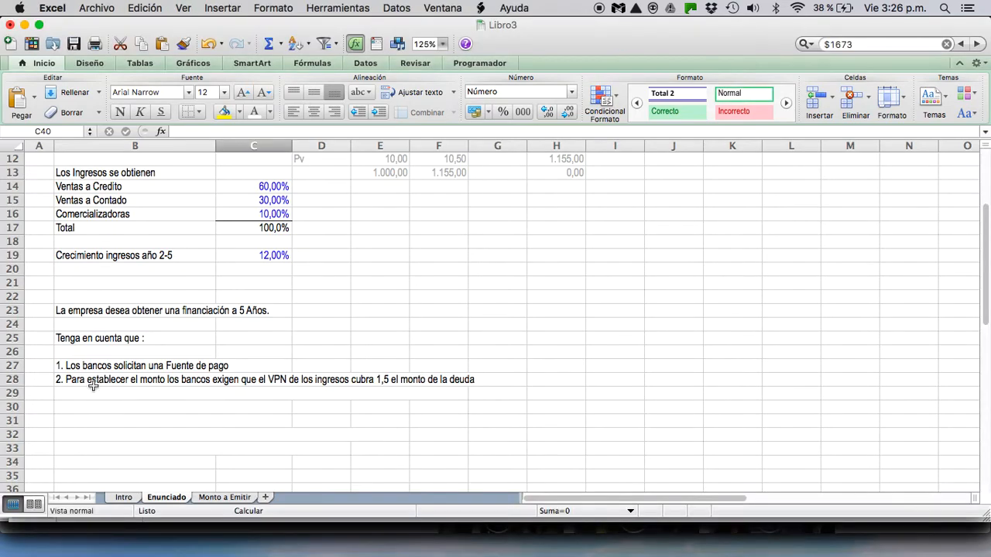
pyautogui.click(92, 391)
pyautogui.moveTo(92, 391); pyautogui.dragTo(116, 274)
pyautogui.click(270, 112)
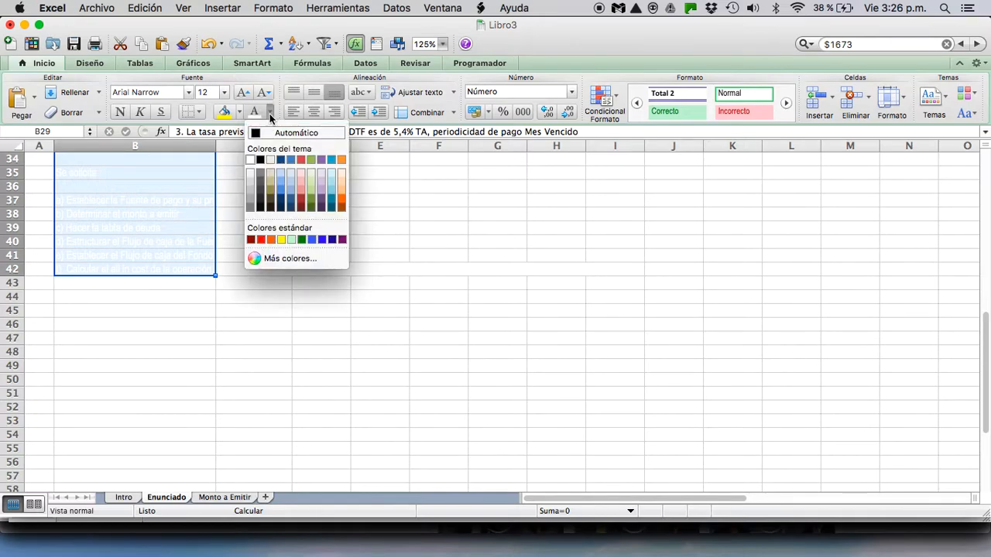
pyautogui.click(274, 133)
pyautogui.scroll(5, 274, 434)
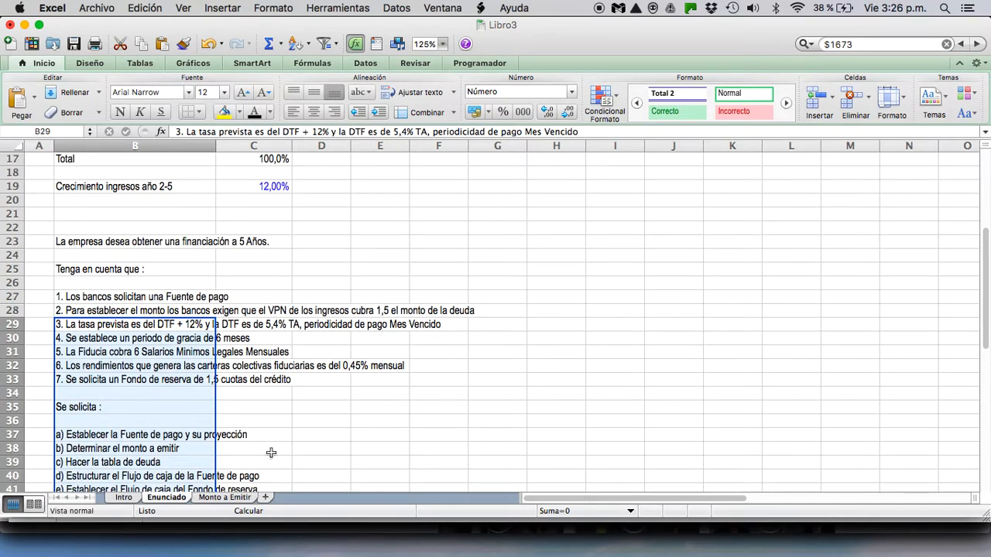
# Review condition 3 in row 29 on the expected rate, the DTF and the payment frequency.
pyautogui.click(140, 333)
pyautogui.press('Up')
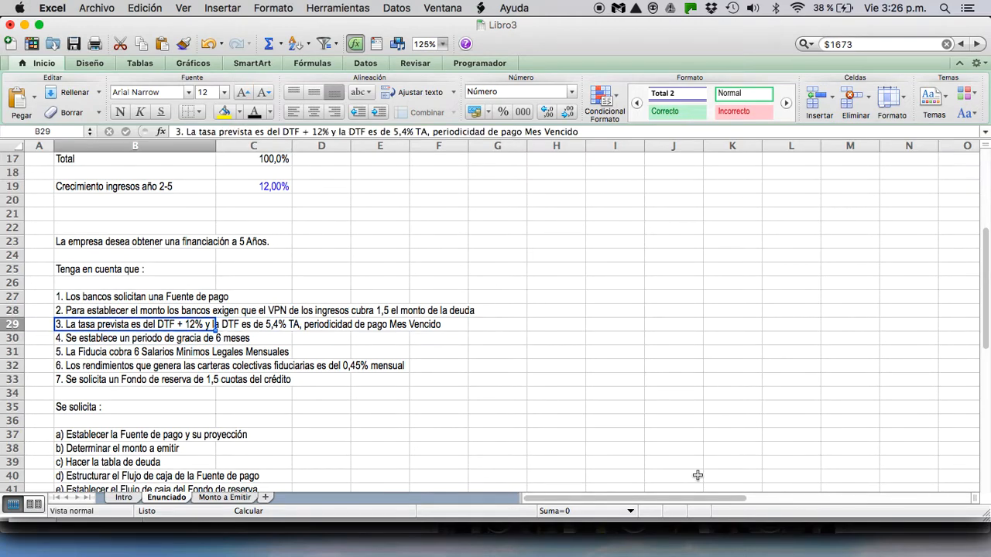
pyautogui.press('Right')
pyautogui.press('Right')
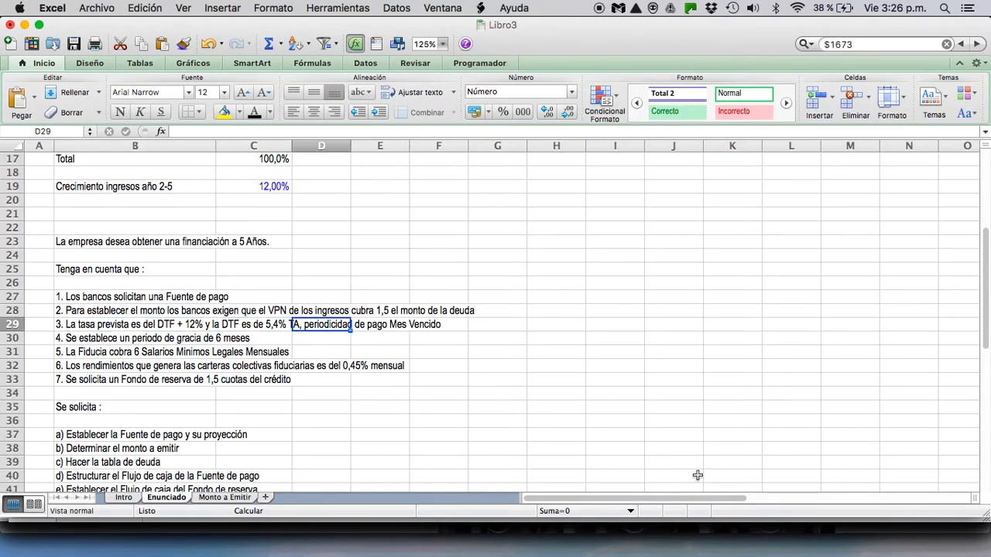
pyautogui.press('Left')
pyautogui.press('Right')
pyautogui.press('Right')
pyautogui.press('Left')
pyautogui.press('Left')
pyautogui.press('Left')
pyautogui.press('Right')
pyautogui.press('Right')
pyautogui.press('Left')
pyautogui.press('Left')
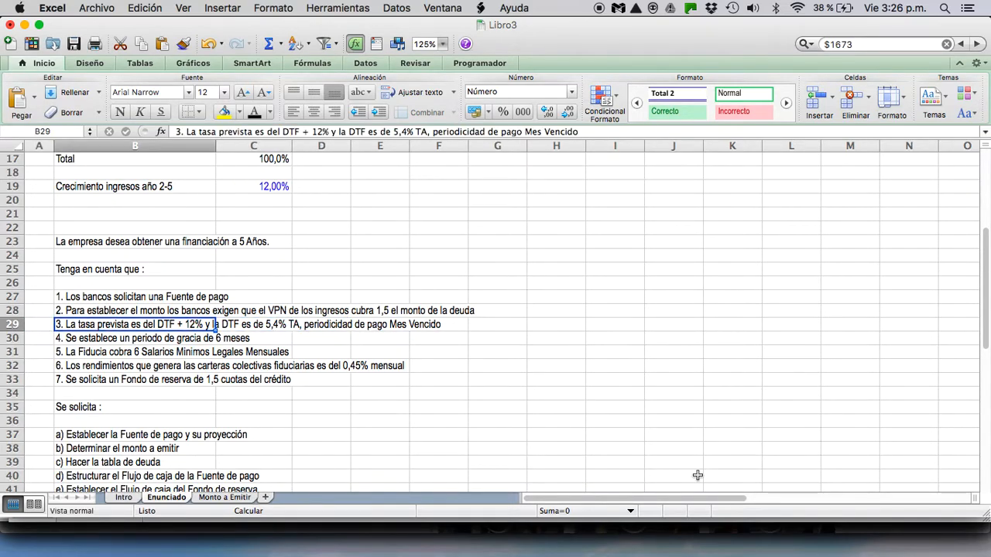
pyautogui.press('Right')
pyautogui.press('Right')
pyautogui.press('Right')
pyautogui.press('Right')
pyautogui.press('Left')
pyautogui.press('Left')
pyautogui.press('Left')
pyautogui.press('Left')
# Read through conditions 4 to 7 on the grace period, trust fee, portfolio yields and reserve fund.
pyautogui.press('Down')
pyautogui.press('Down')
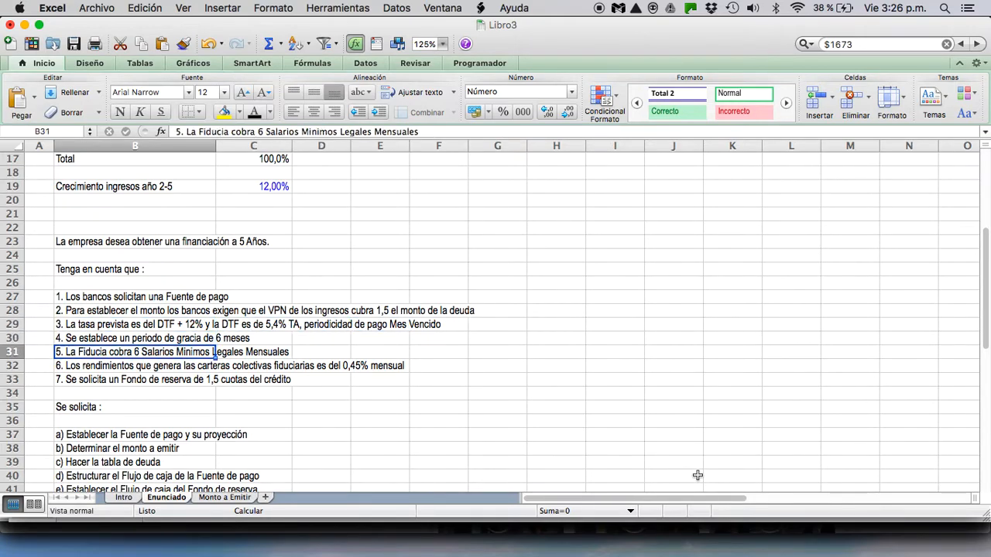
pyautogui.press('Down')
pyautogui.press('Up')
pyautogui.press('Down')
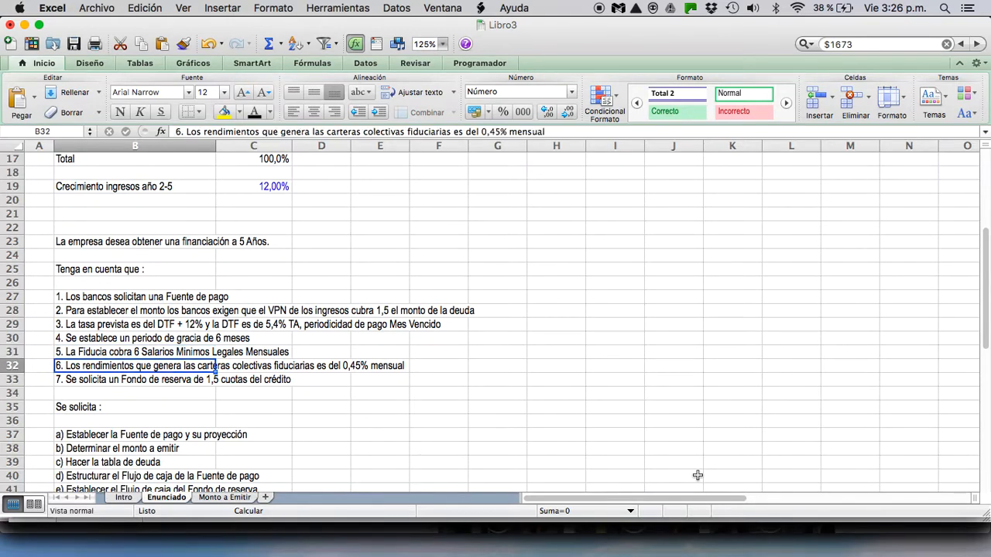
pyautogui.press('Down')
pyautogui.press('Down')
pyautogui.press('Up')
pyautogui.press('Up')
pyautogui.press('Right')
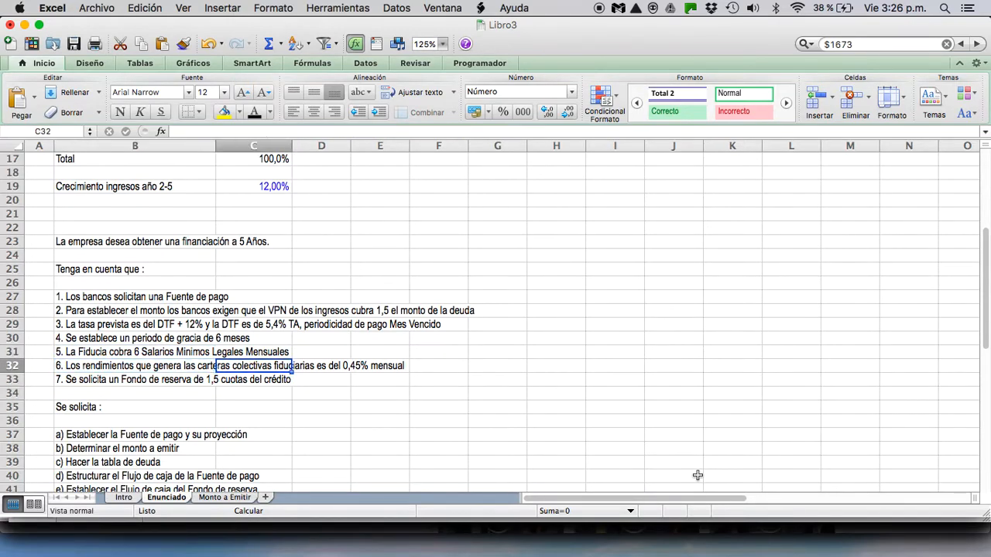
pyautogui.press('Left')
pyautogui.press('Down')
pyautogui.press('Down')
pyautogui.press('Down')
pyautogui.press('Down')
pyautogui.press('Down')
pyautogui.press('Up')
pyautogui.press('Up')
pyautogui.press('Up')
pyautogui.press('Up')
pyautogui.press('Up')
pyautogui.press('Down')
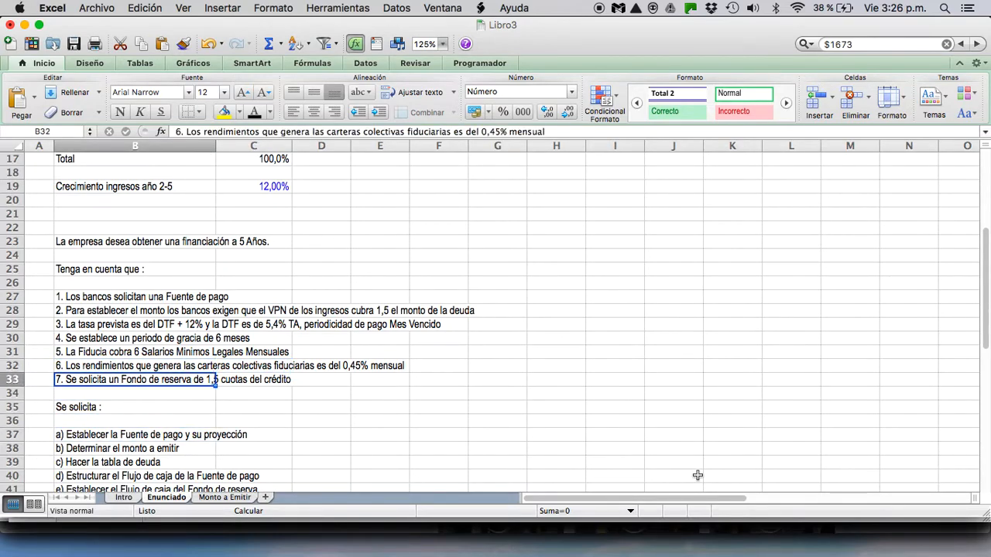
# Read the list of requested tasks a) to f) under "Se solicita".
pyautogui.press('Down')
pyautogui.press('Down')
pyautogui.press('Down')
pyautogui.press('Down')
pyautogui.press('Down')
pyautogui.press('Down')
pyautogui.press('Down')
pyautogui.press('Down')
pyautogui.press('Down')
pyautogui.press('Down')
pyautogui.press('Up')
pyautogui.press('Up')
pyautogui.press('Up')
pyautogui.press('Up')
pyautogui.press('Up')
pyautogui.press('Up')
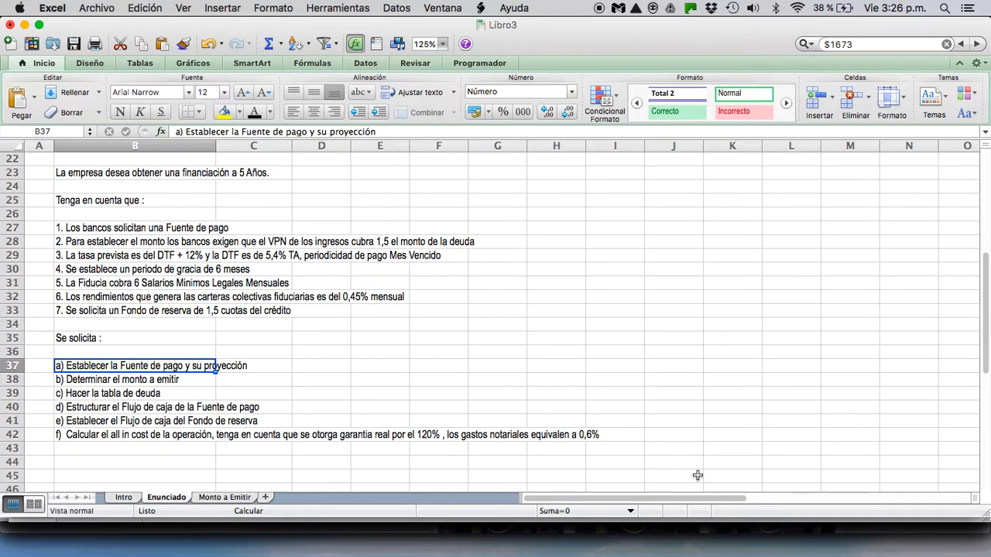
pyautogui.press('Left')
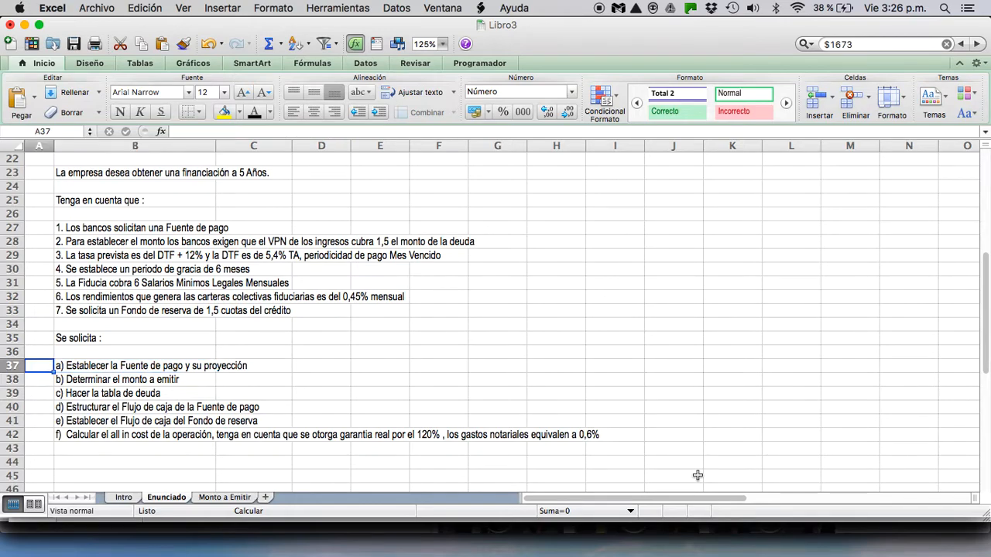
# Look over the monthly income and Tarjetas de Credito projections across the years on the Monto a Emitir sheet.
pyautogui.click(213, 499)
pyautogui.scroll(3, 244, 267)
pyautogui.click(203, 285)
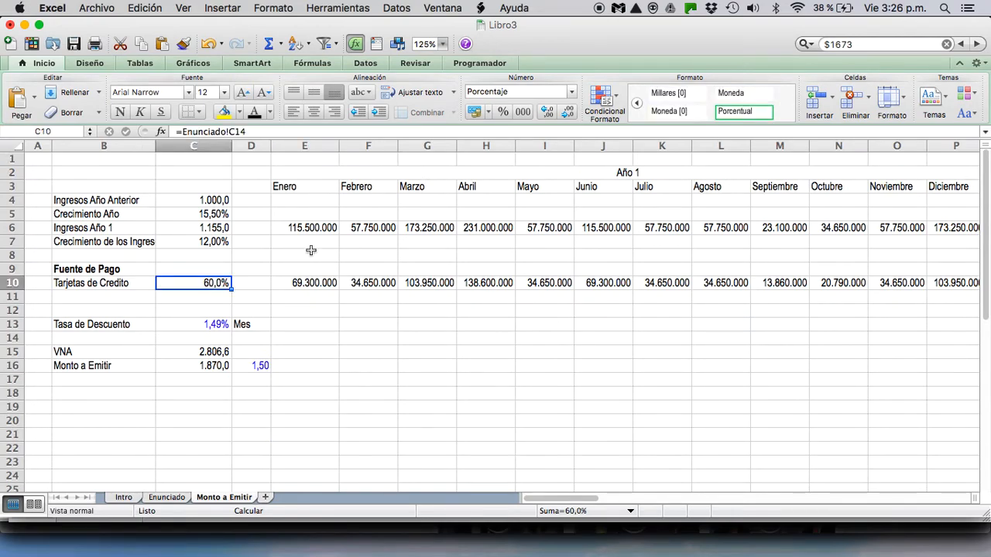
pyautogui.hscroll(15, 311, 250)
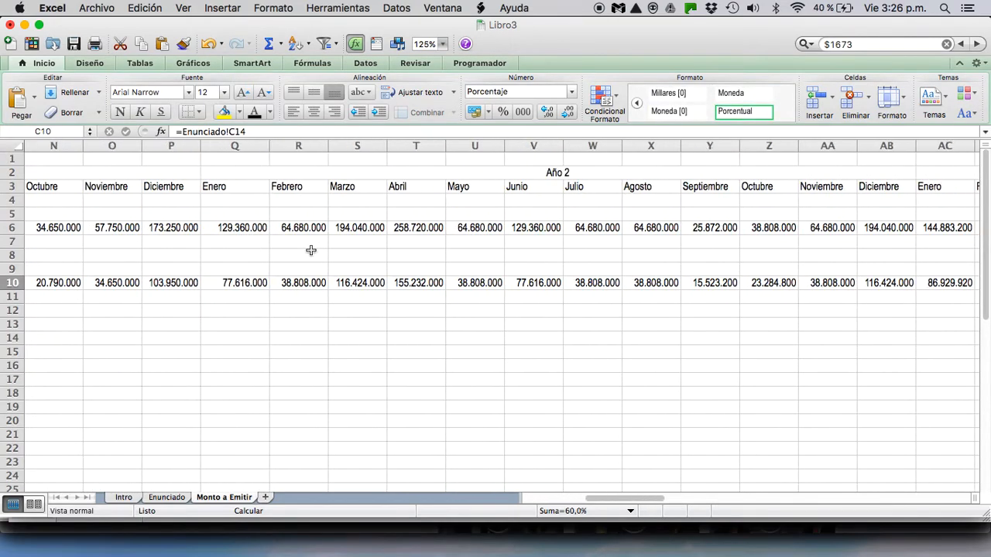
pyautogui.hscroll(10, 310, 250)
pyautogui.hscroll(-20, 311, 250)
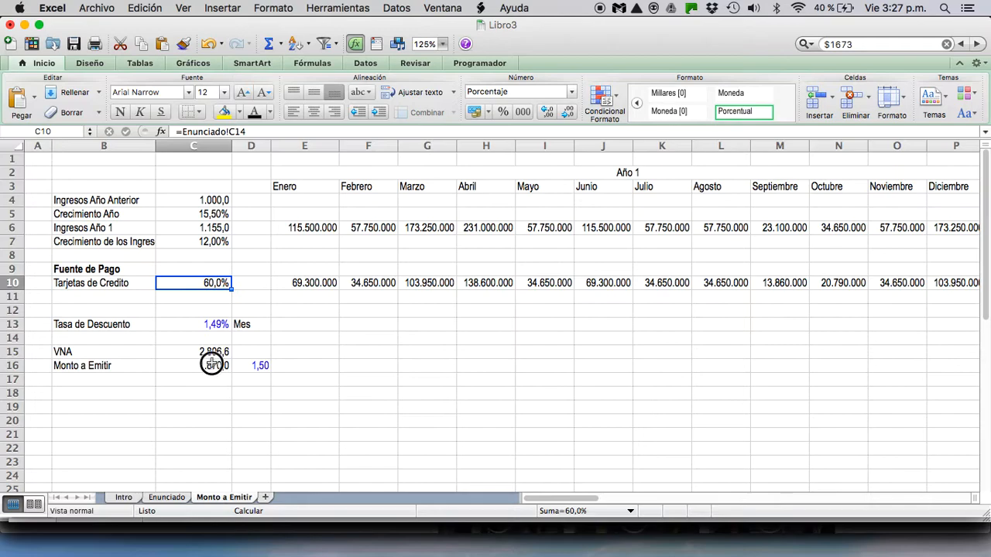
# Trace the precedents of the Monto a Emitir formula in C16.
pyautogui.click(220, 365)
pyautogui.click(313, 65)
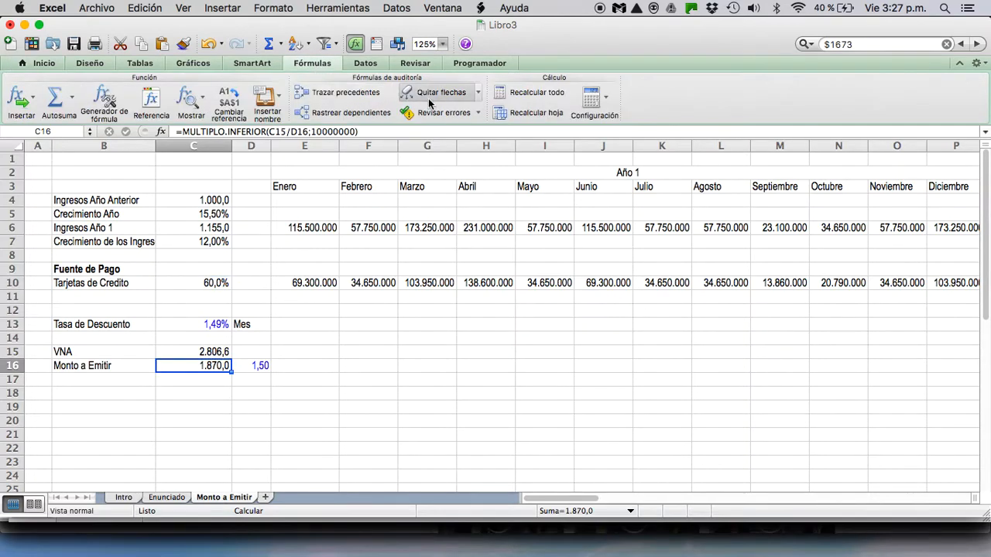
pyautogui.click(362, 94)
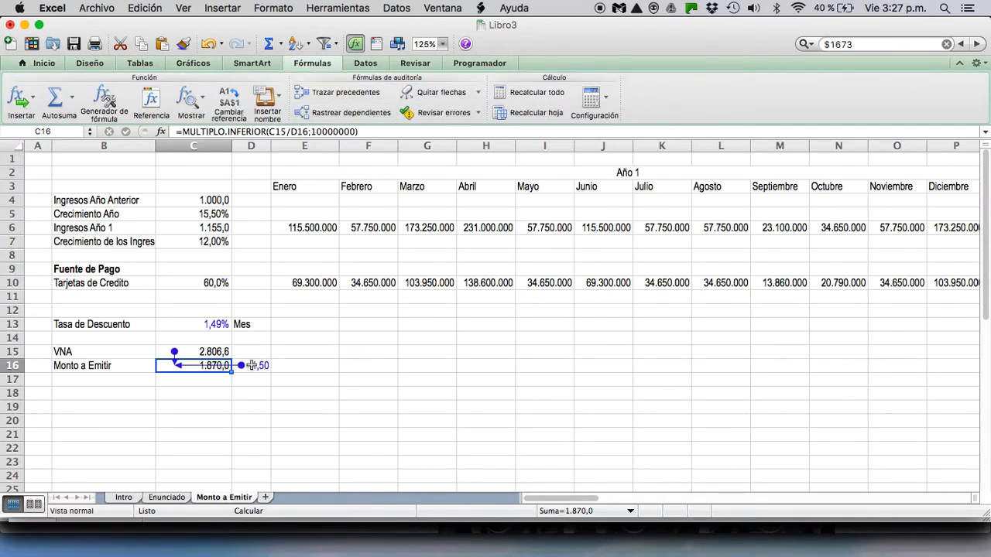
# Replace the tracing arrows with the precedents of Tasa de Descuento in C13 and inspect its source formula in C23.
pyautogui.click(199, 325)
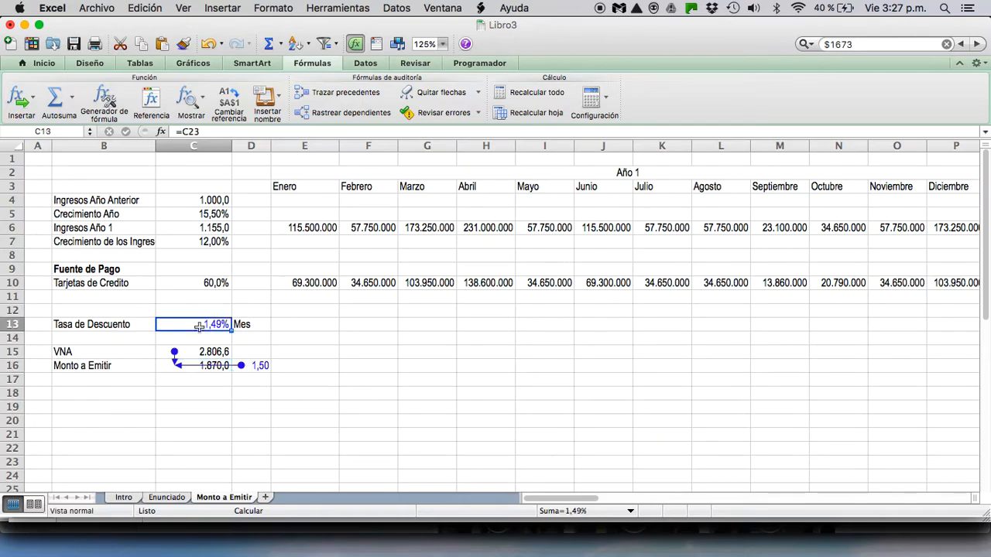
pyautogui.click(261, 365)
pyautogui.click(211, 324)
pyautogui.click(425, 93)
pyautogui.click(345, 93)
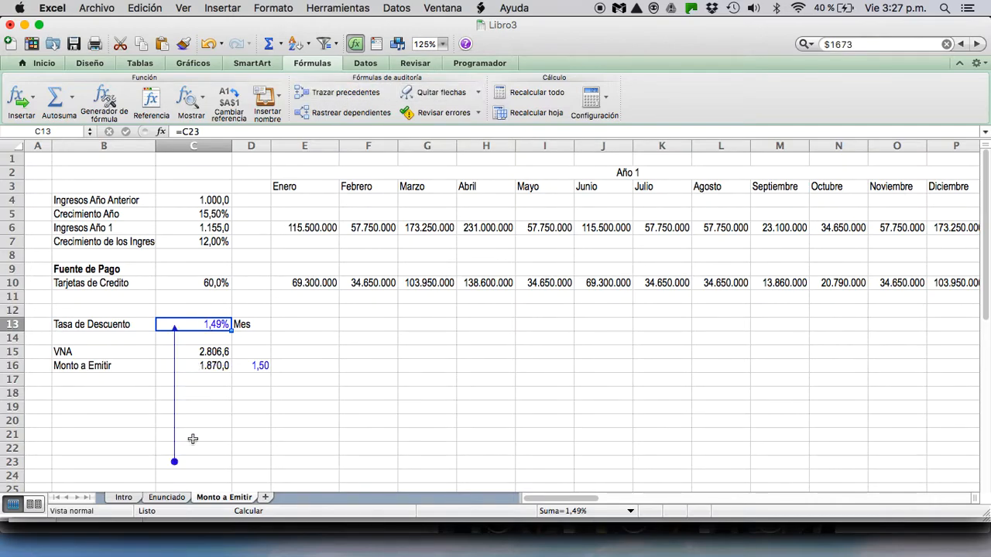
pyautogui.click(189, 464)
pyautogui.click(220, 324)
pyautogui.click(199, 460)
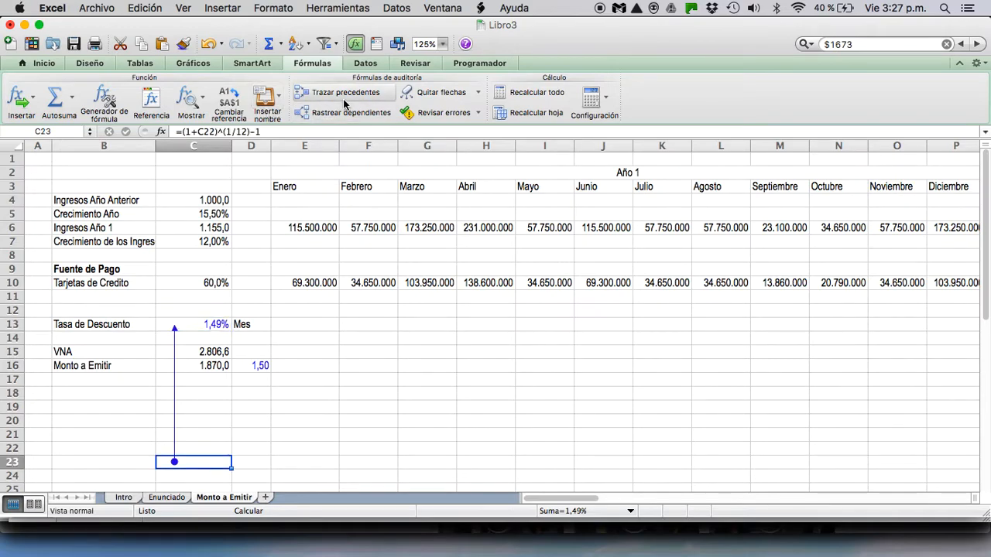
# Check requested tasks a) to d) again on the Enunciado sheet.
pyautogui.click(164, 497)
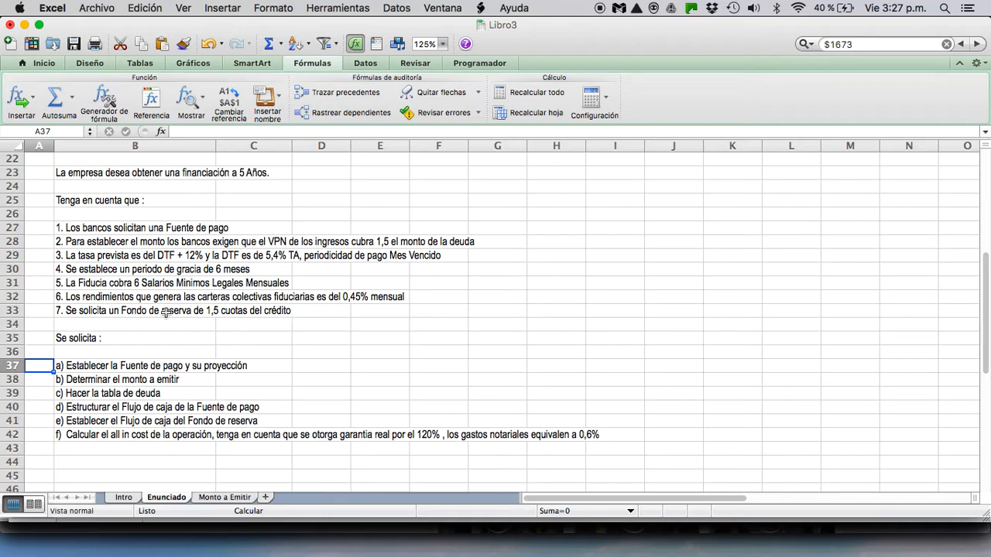
pyautogui.press('Down')
pyautogui.press('Down')
pyautogui.press('Down')
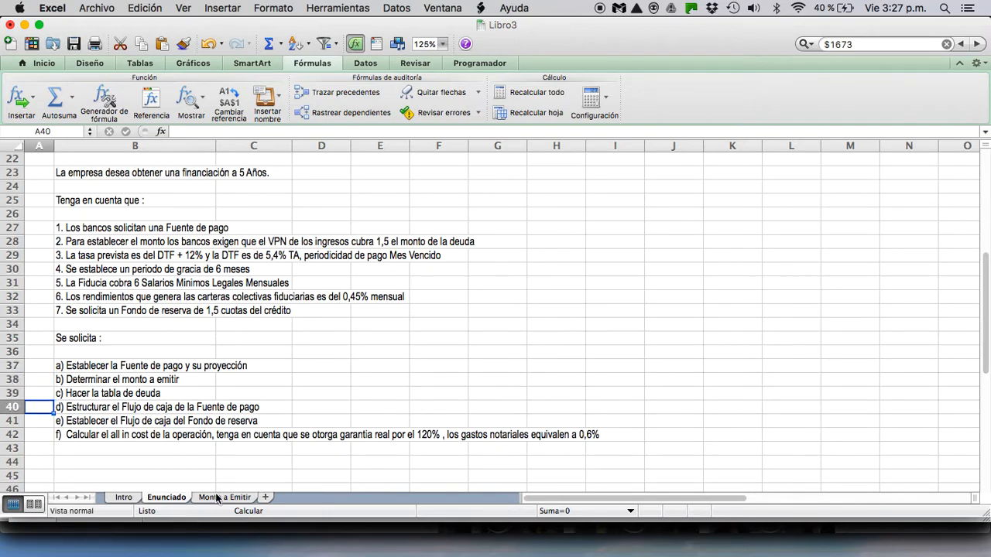
# Reveal the hidden rate calculation in B19:C23 of the Monto a Emitir sheet by making its font black.
pyautogui.click(218, 498)
pyautogui.click(78, 405)
pyautogui.press('Down')
pyautogui.click(78, 402)
pyautogui.hotkey('shift', 'Down')
pyautogui.hotkey('shift', 'Down')
pyautogui.hotkey('shift', 'Down')
pyautogui.hotkey('shift', 'Down')
pyautogui.hotkey('shift', 'Down')
pyautogui.hotkey('shift', 'Down')
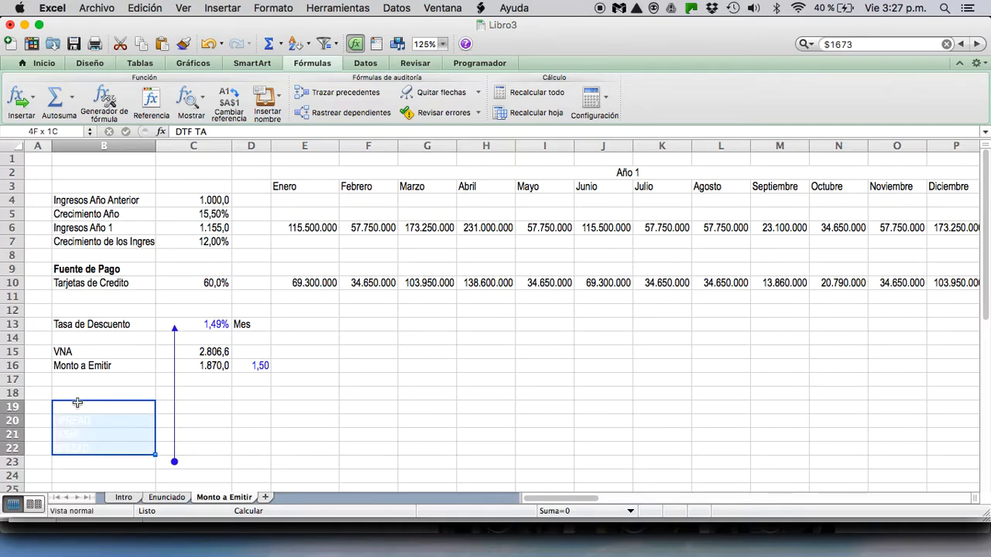
pyautogui.hotkey('shift', 'Up')
pyautogui.hotkey('shift', 'Right')
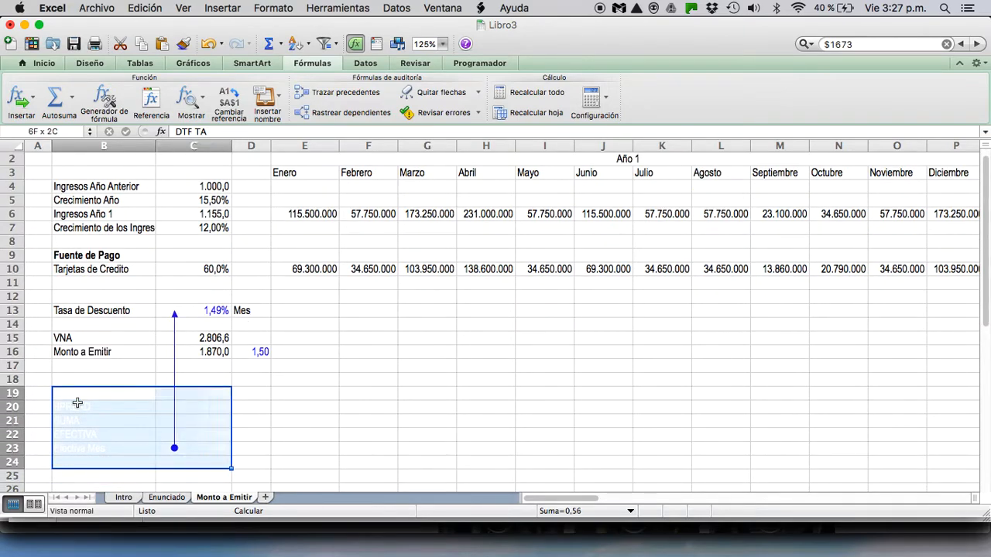
pyautogui.hotkey('shift', 'Up')
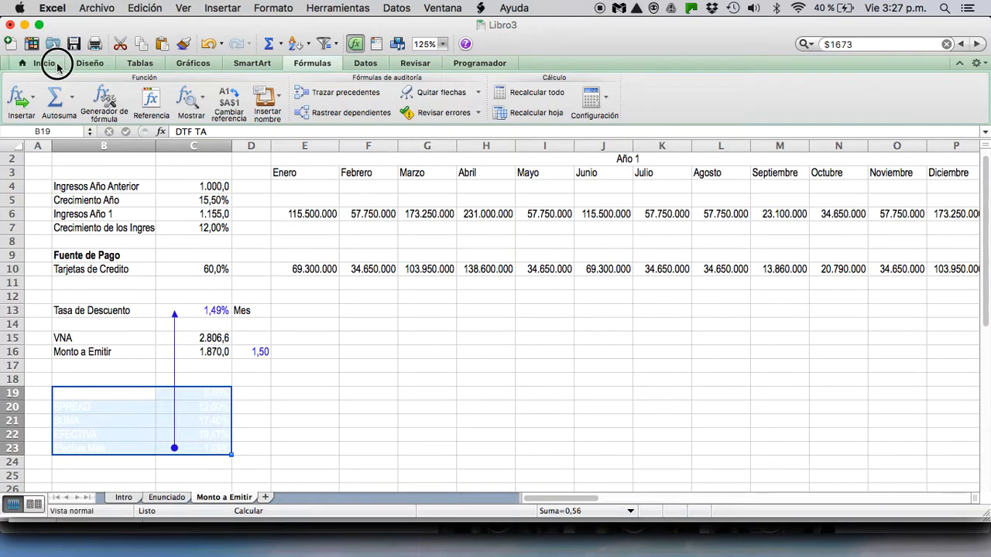
pyautogui.click(44, 63)
pyautogui.click(262, 114)
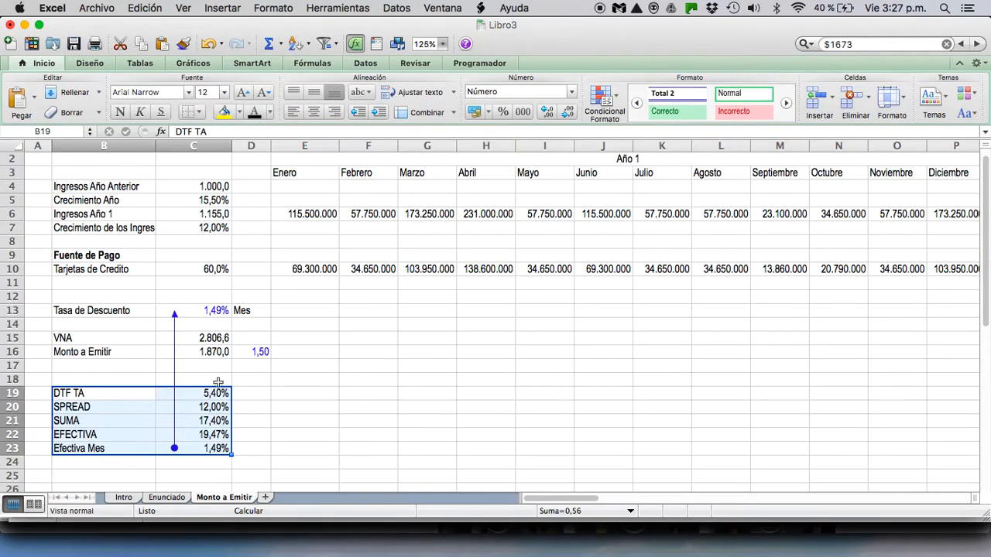
# Compare the DTF TA and SPREAD values in C19 and C20 with condition 3 on the Enunciado sheet.
pyautogui.click(220, 395)
pyautogui.click(167, 498)
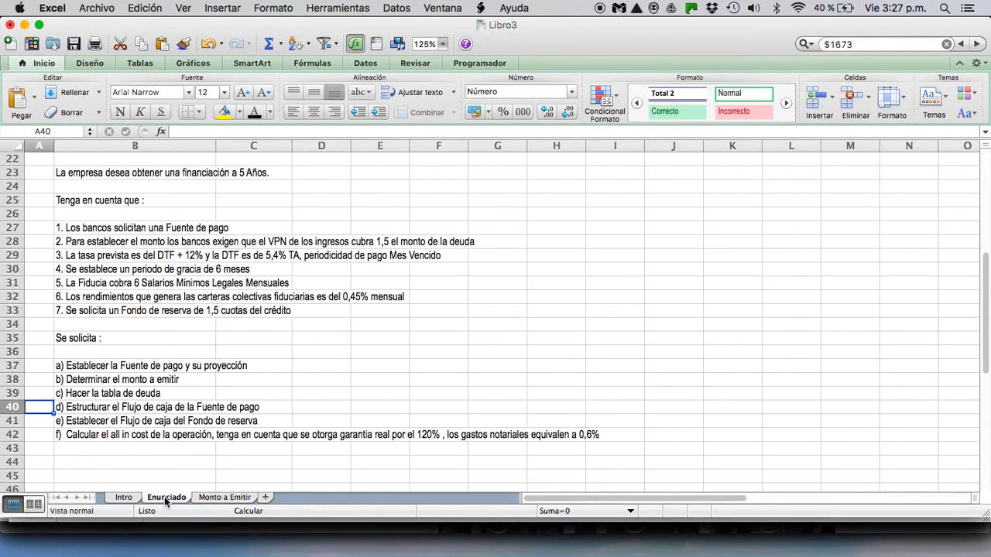
pyautogui.click(267, 258)
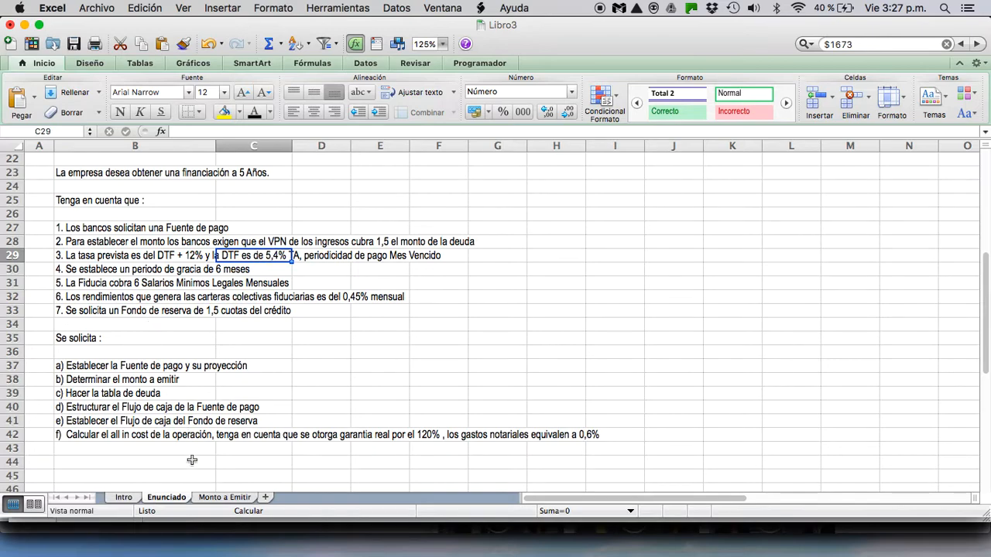
pyautogui.click(211, 498)
pyautogui.press('Down')
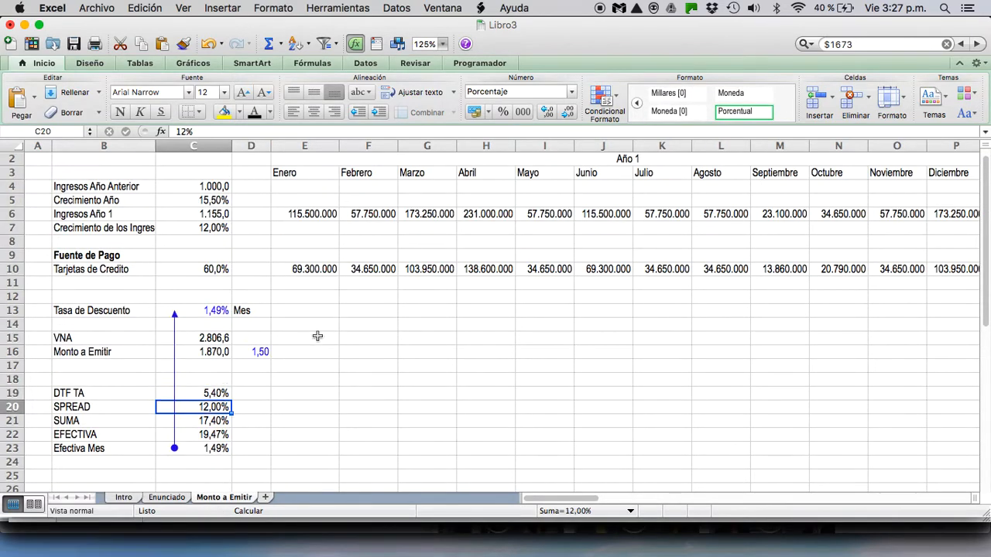
# Set the font colour of the DTF TA and SPREAD values in C19:C20 to blue.
pyautogui.moveTo(204, 395); pyautogui.dragTo(204, 405)
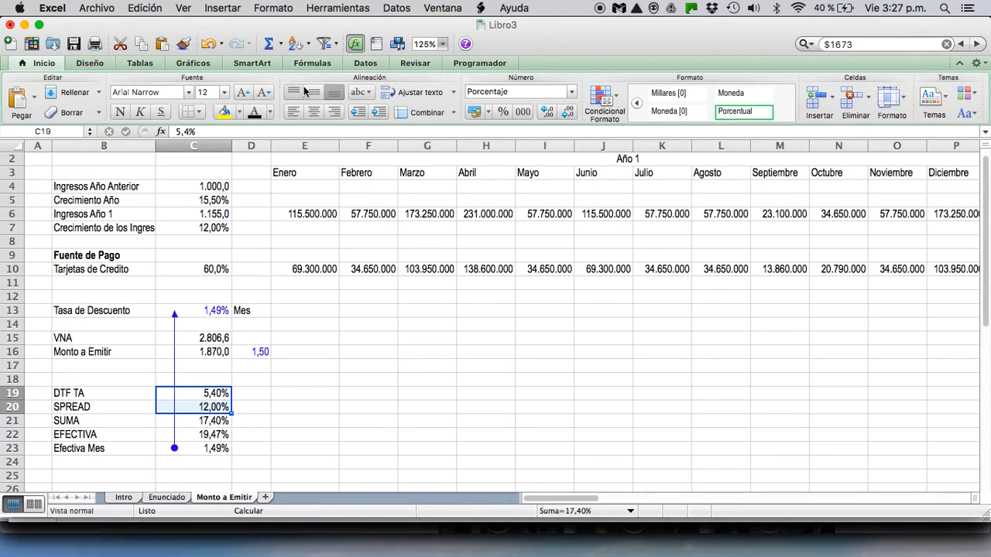
pyautogui.click(269, 112)
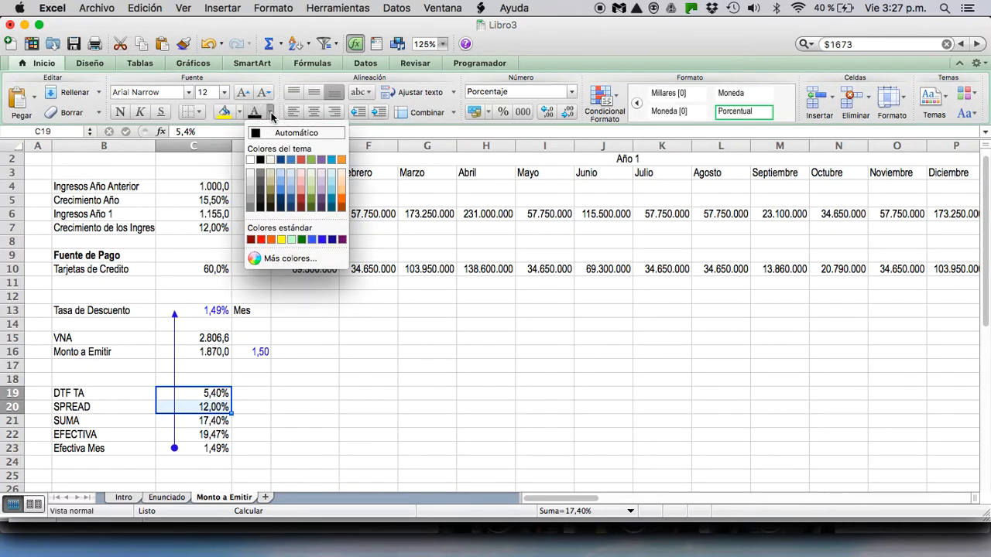
pyautogui.click(321, 239)
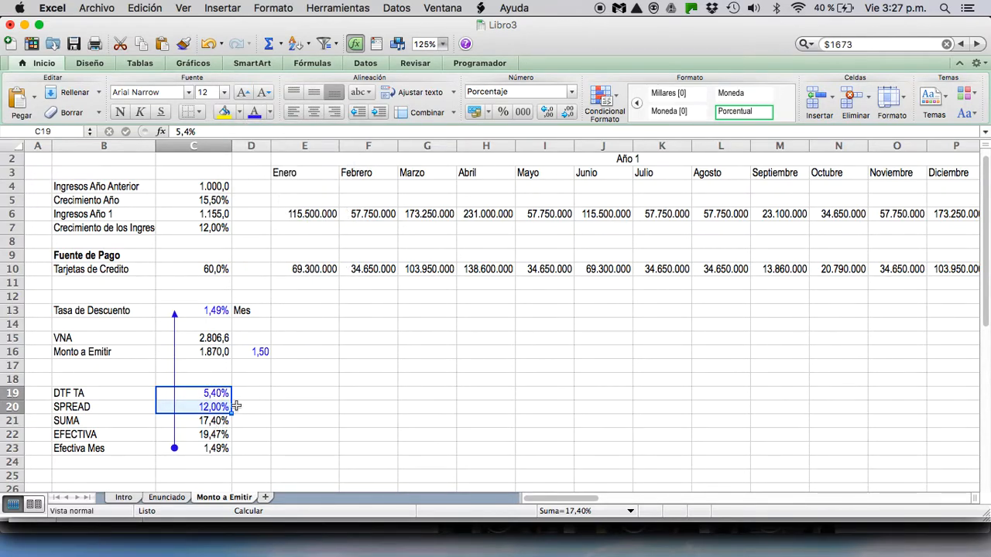
# Review the DTF TA and SPREAD values in C19:C20 and the SUMA formula in C21 on the Monto a Emitir sheet.
pyautogui.click(221, 393)
pyautogui.press('Down')
pyautogui.press('Up')
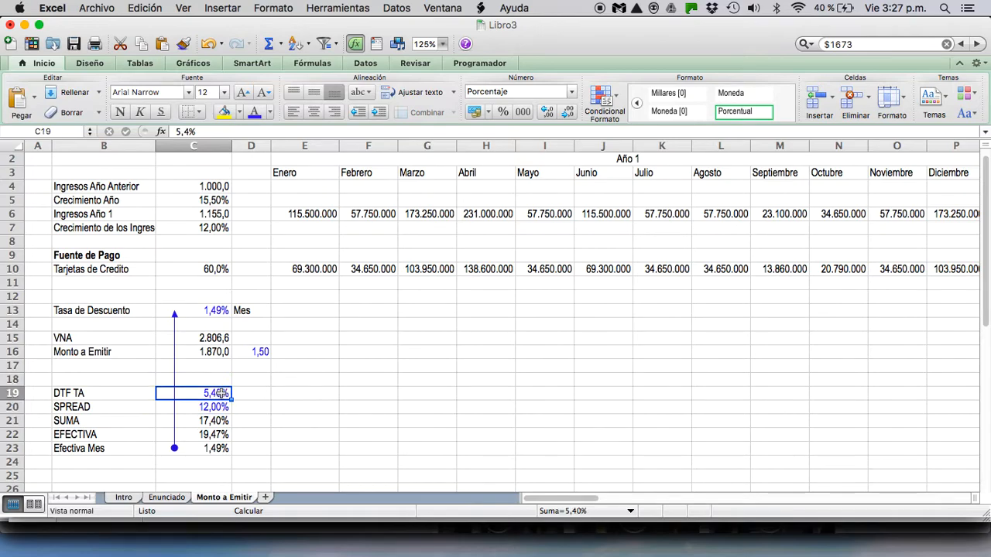
pyautogui.press('Down')
pyautogui.press('Down')
pyautogui.press('Left')
pyautogui.press('Right')
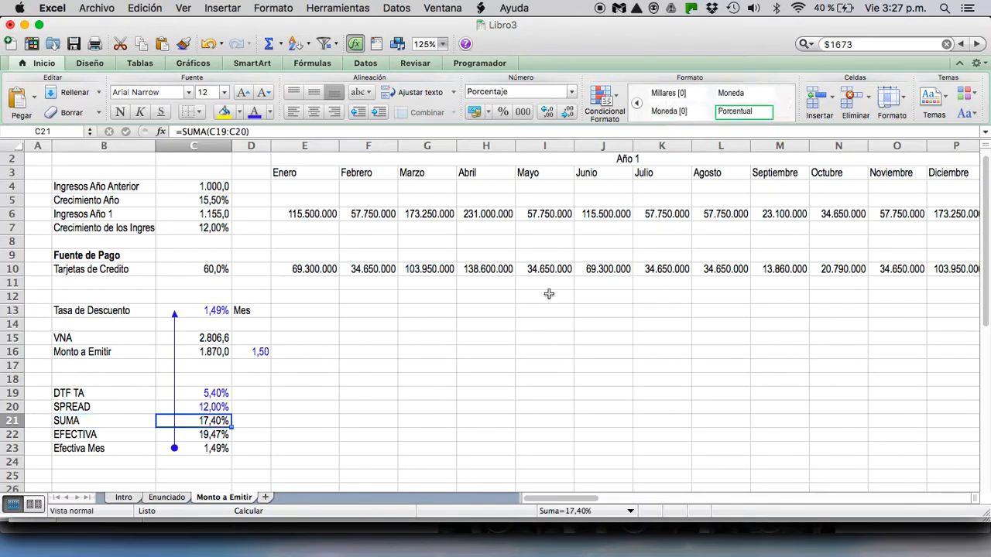
pyautogui.press('Up')
pyautogui.press('Up')
pyautogui.press('Down')
pyautogui.press('Down')
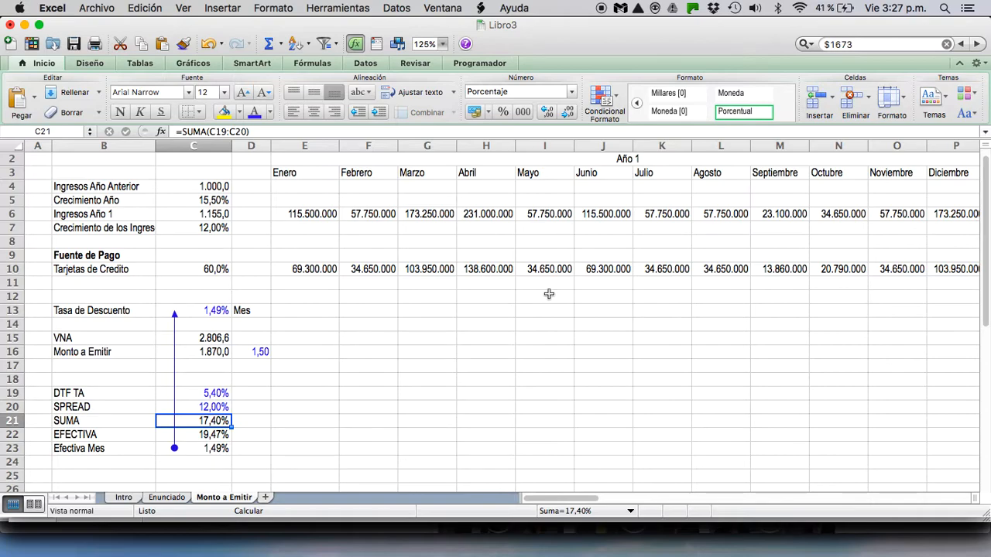
# Examine the EFECTIVA and Efectiva Mes conversion formulas in C22 and C23.
pyautogui.press('Down')
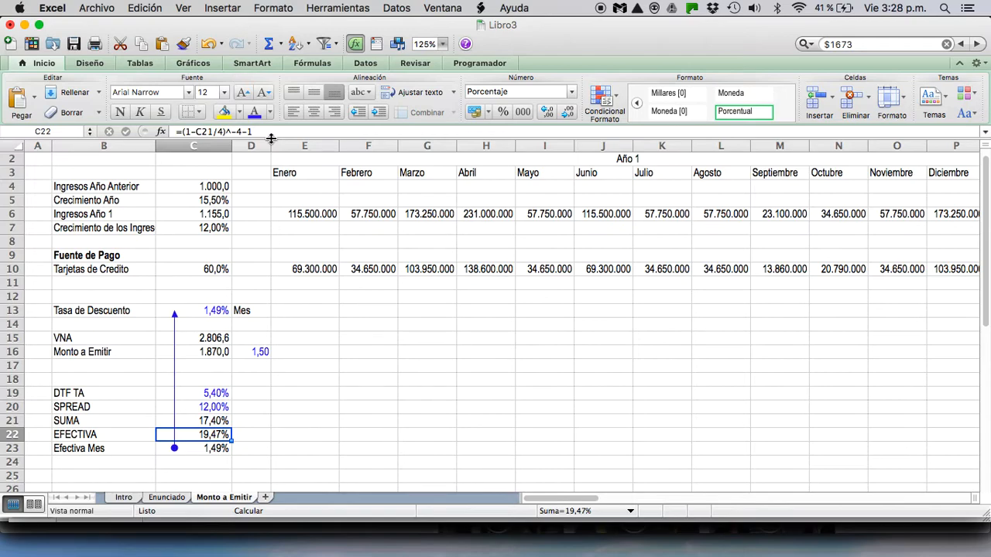
pyautogui.click(209, 451)
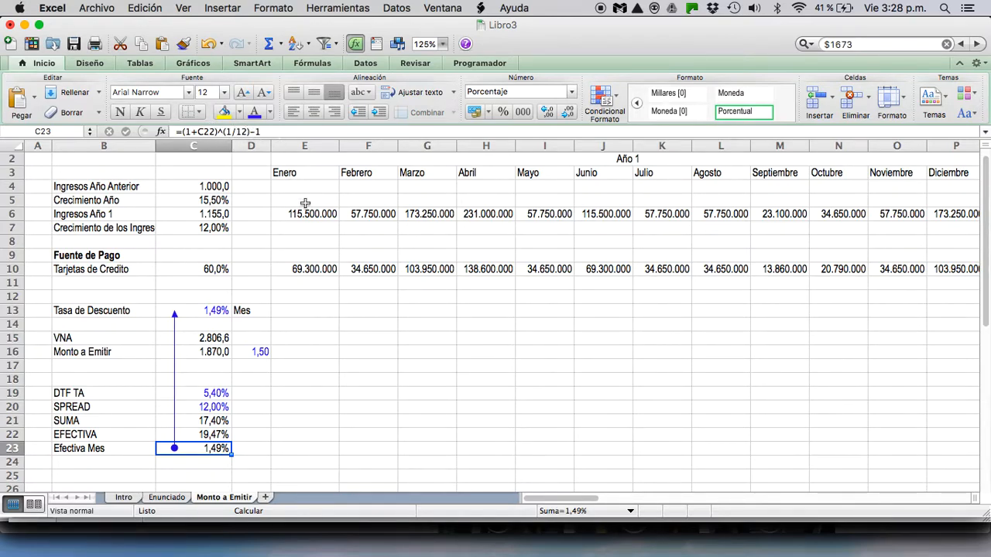
pyautogui.press('Up')
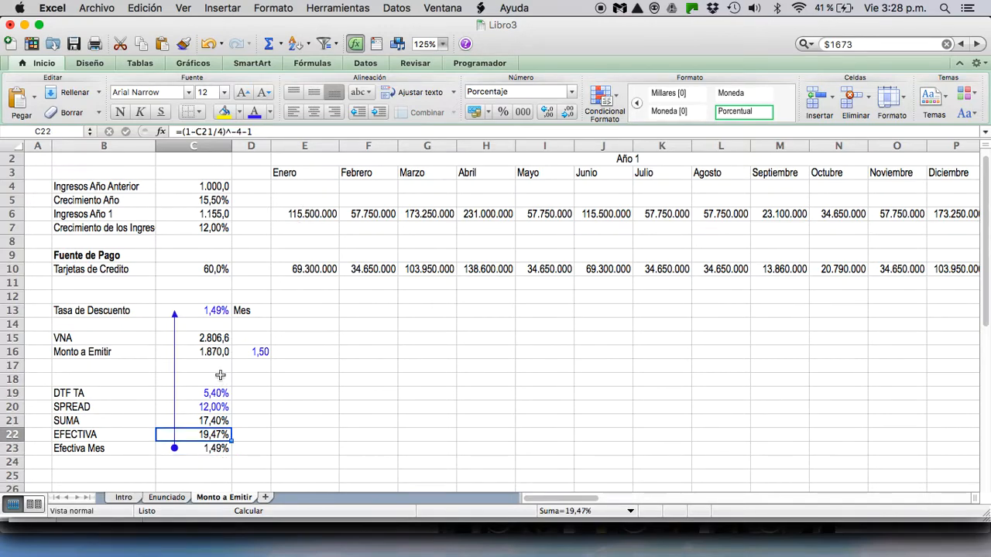
# Remove the existing audit arrows and trace the precedents of the Monto a Emitir formula in C16.
pyautogui.click(205, 310)
pyautogui.click(223, 350)
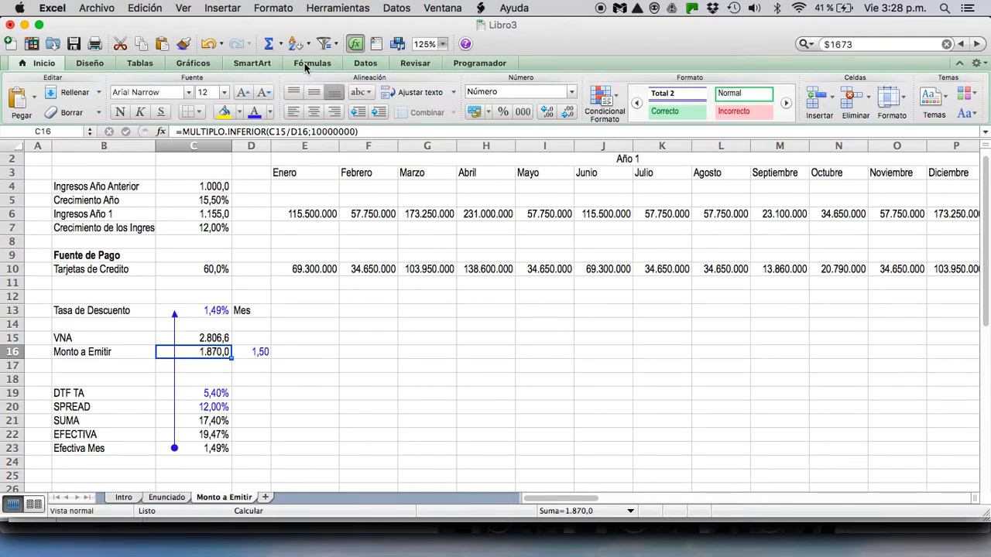
pyautogui.click(306, 65)
pyautogui.click(408, 92)
pyautogui.click(352, 94)
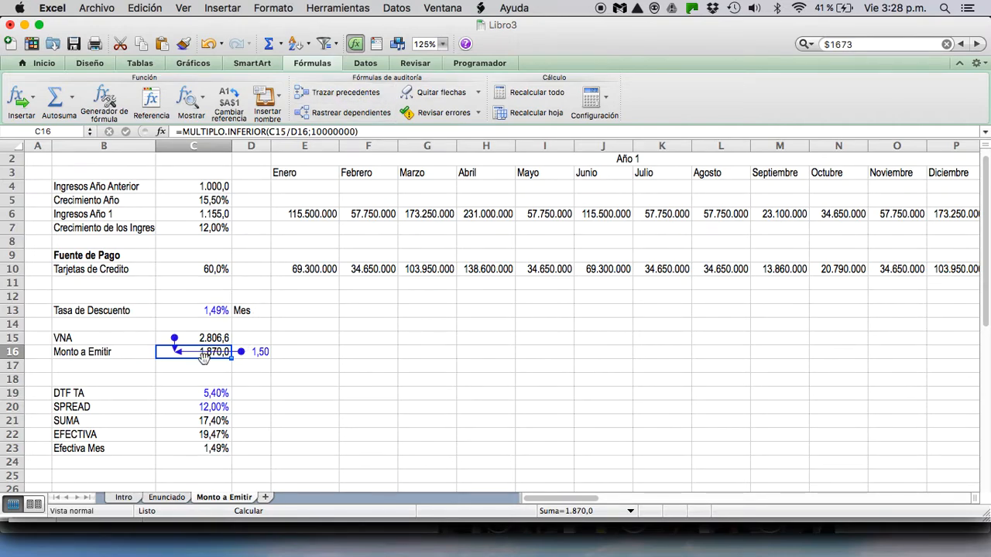
# Replace the value in D16 beside Monto a Emitir with the formula =C23.
pyautogui.click(257, 352)
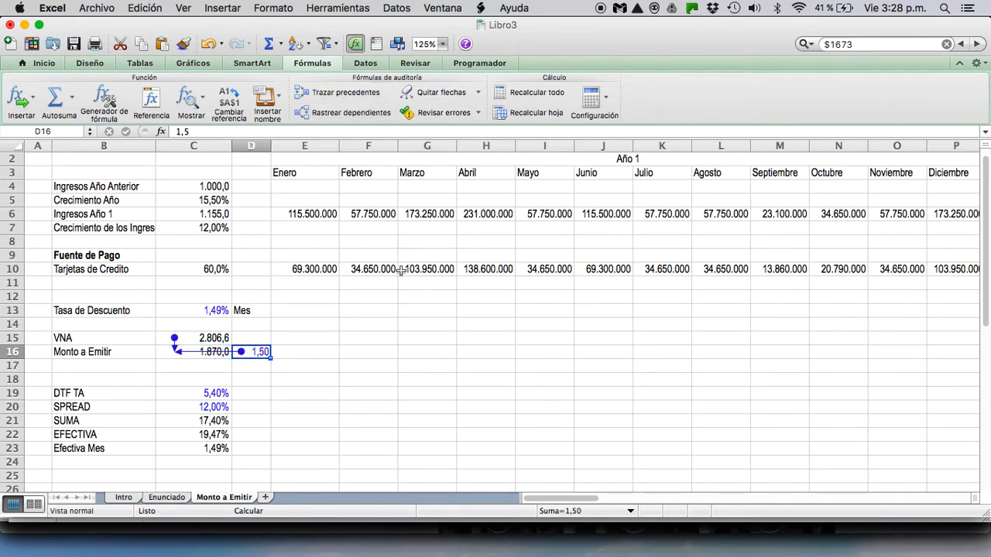
pyautogui.write('=')
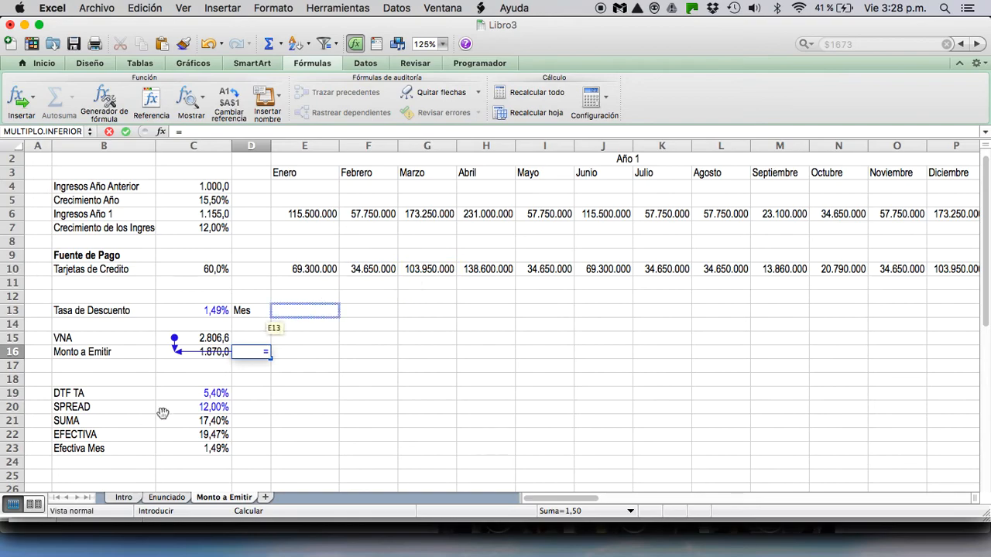
pyautogui.click(217, 447)
pyautogui.press('Return')
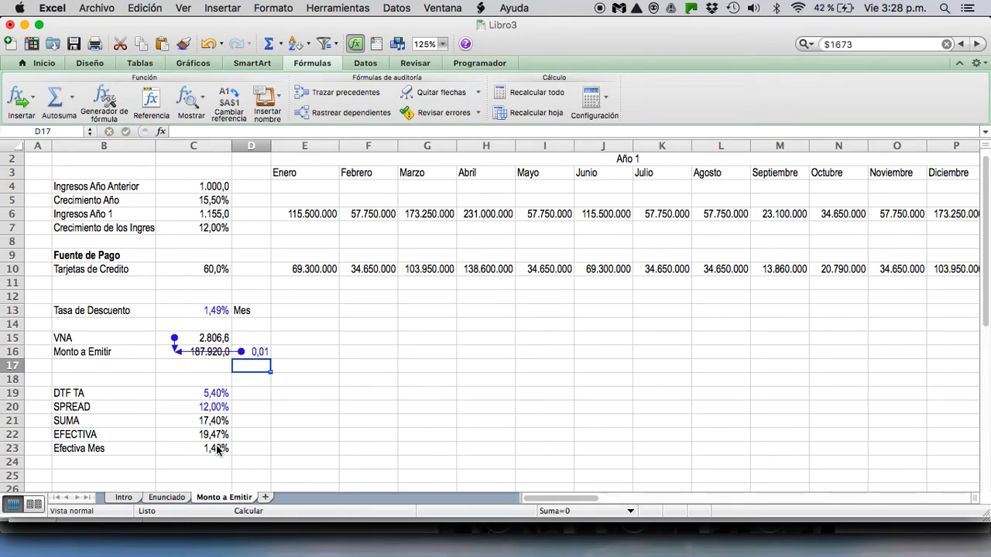
pyautogui.press('Up')
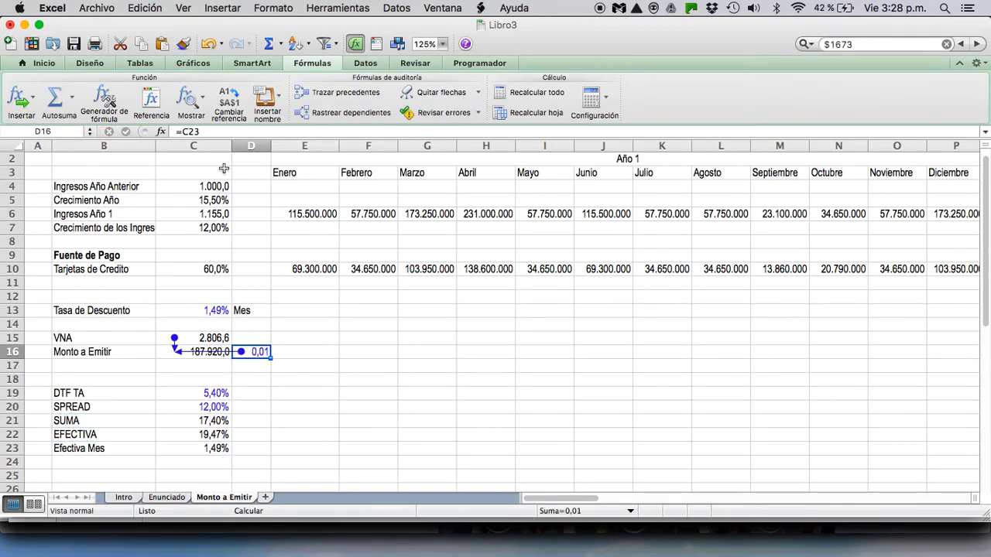
# Format D16 as a percentage with two decimals.
pyautogui.click(41, 64)
pyautogui.click(503, 112)
pyautogui.click(545, 112)
pyautogui.click(545, 112)
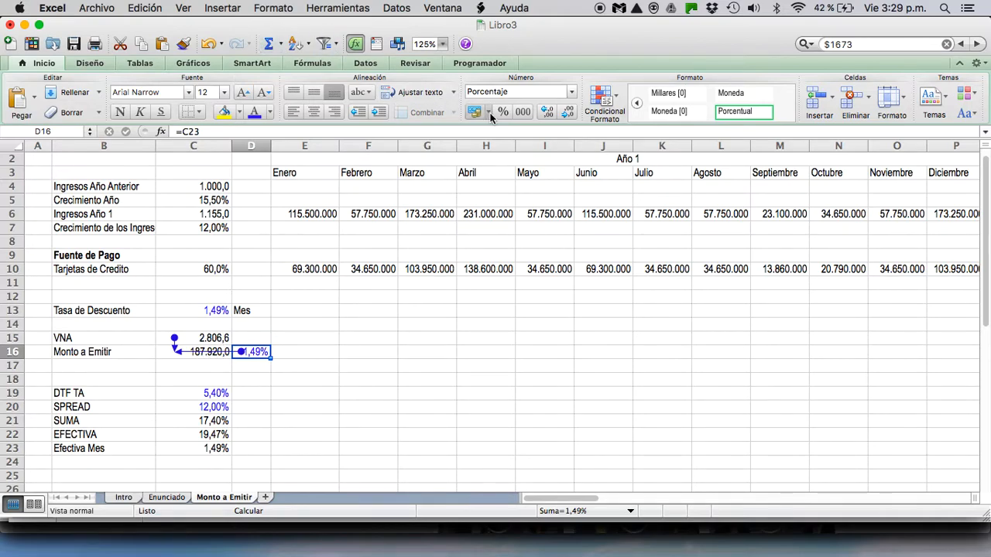
# Examine the VNA formula in C15 and the C15/D16 argument of the MULTIPLO.INFERIOR formula in C16.
pyautogui.click(207, 379)
pyautogui.click(211, 338)
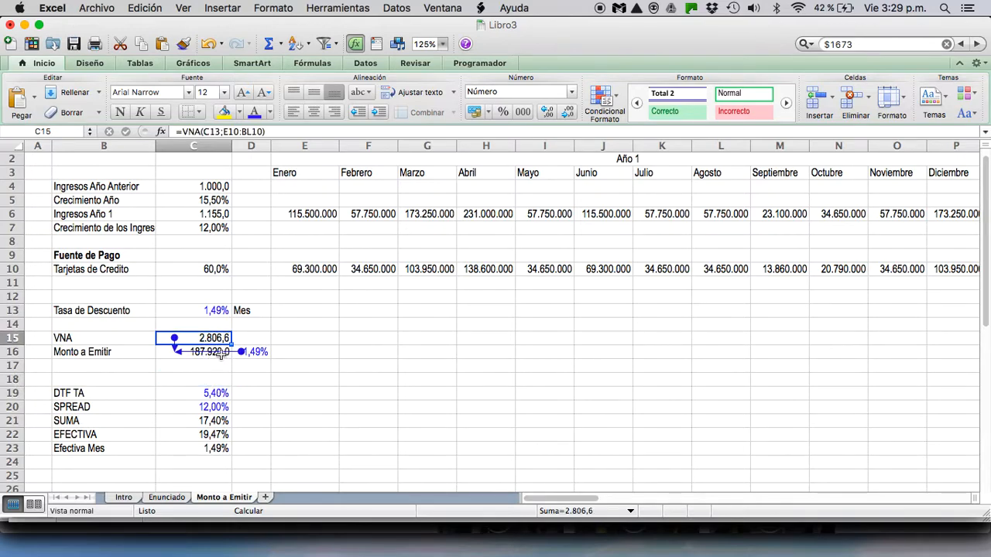
pyautogui.click(221, 353)
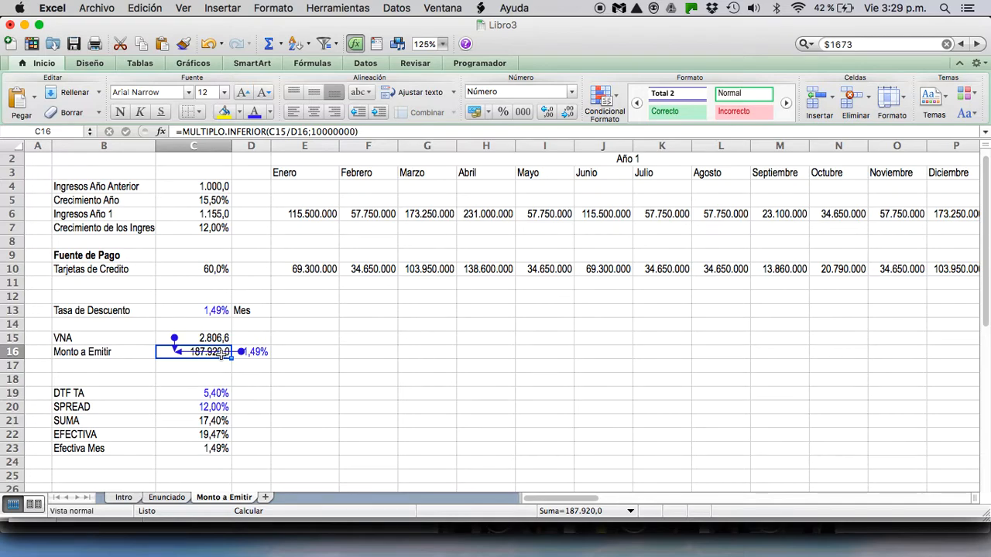
pyautogui.click(306, 132)
pyautogui.moveTo(306, 132); pyautogui.dragTo(270, 132)
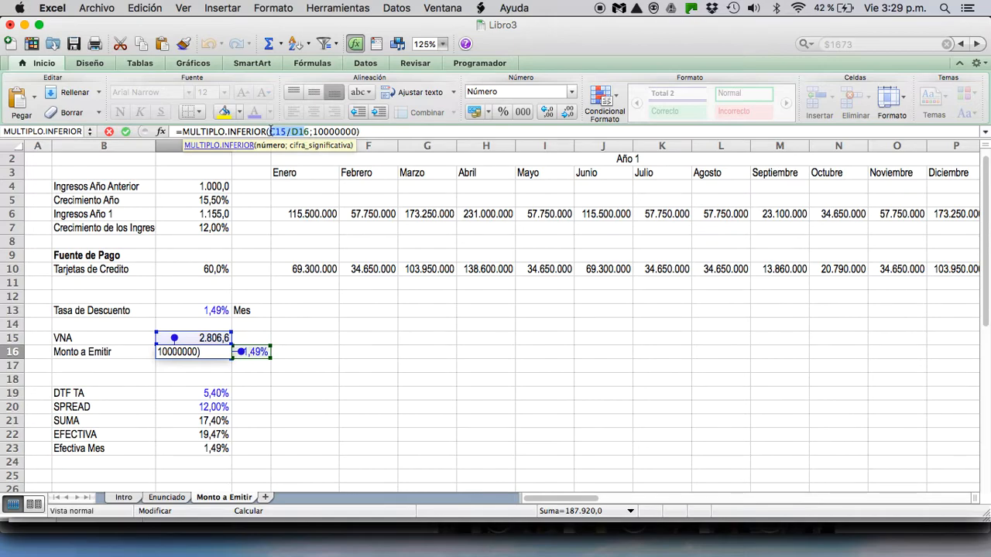
pyautogui.press('Escape')
# Undo the percentage formatting and the C23 link in D16.
pyautogui.press('Right')
pyautogui.press('Left')
pyautogui.press('Right')
pyautogui.press('Left')
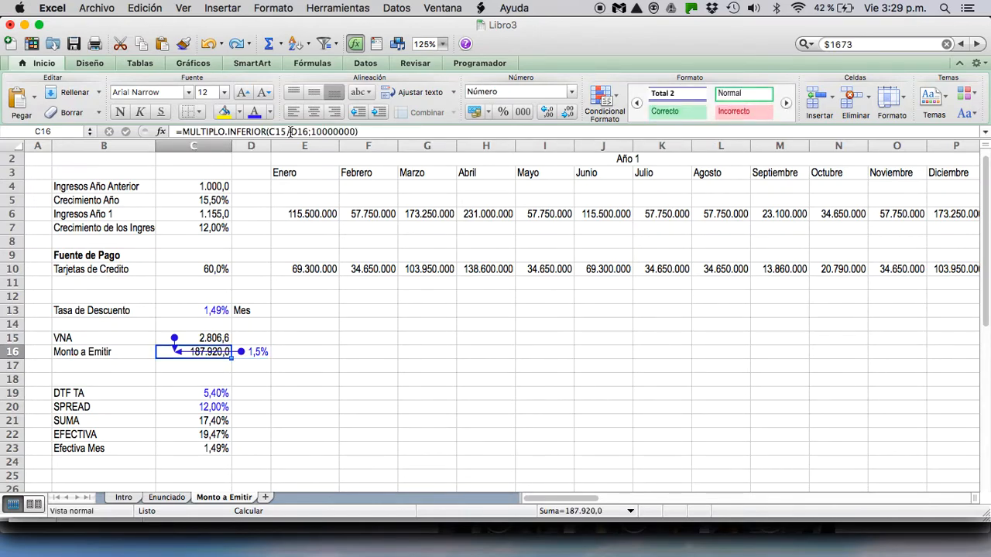
pyautogui.press('Right')
pyautogui.press('super+z')
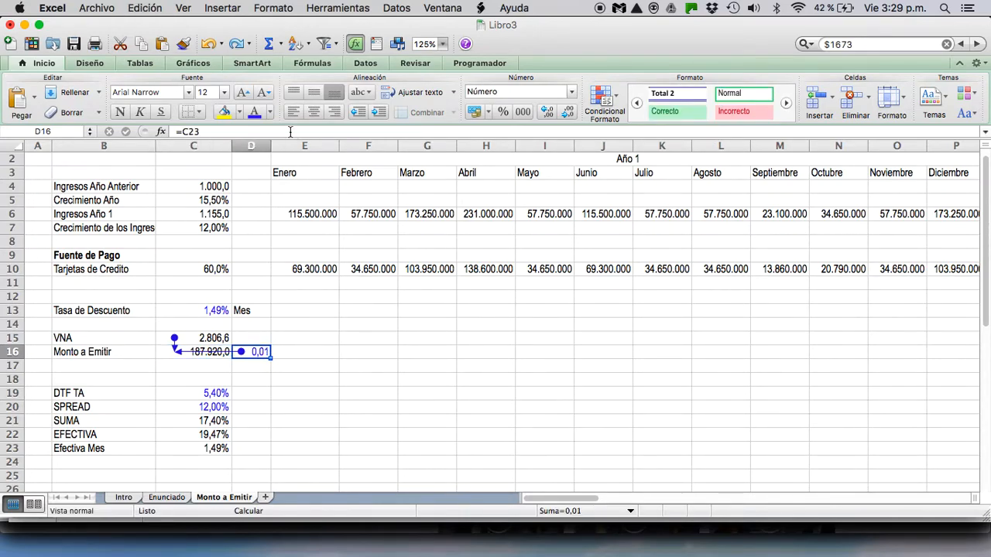
pyautogui.press('super+z')
pyautogui.press('Left')
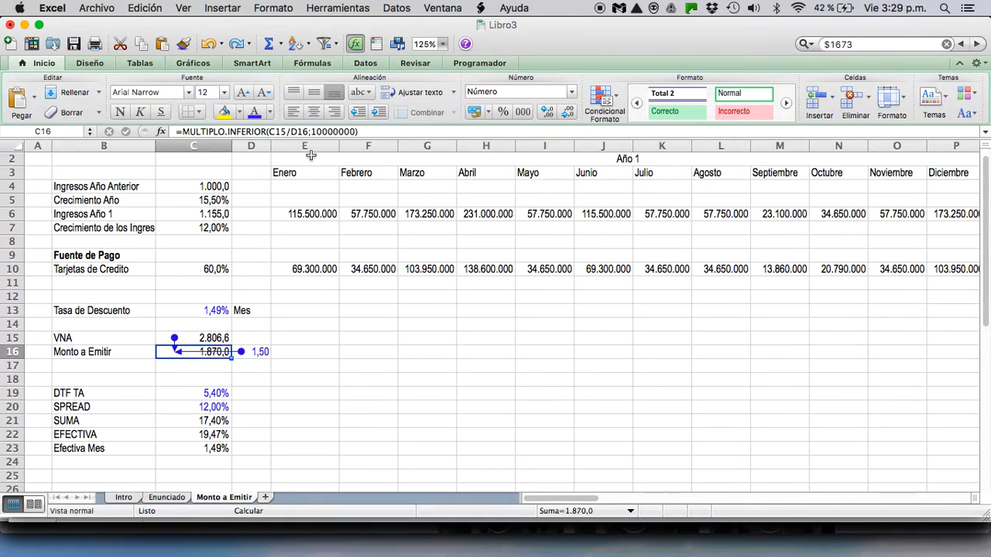
# Clear the audit arrows and trace the precedents of the VNA formula in C15.
pyautogui.click(213, 338)
pyautogui.click(332, 65)
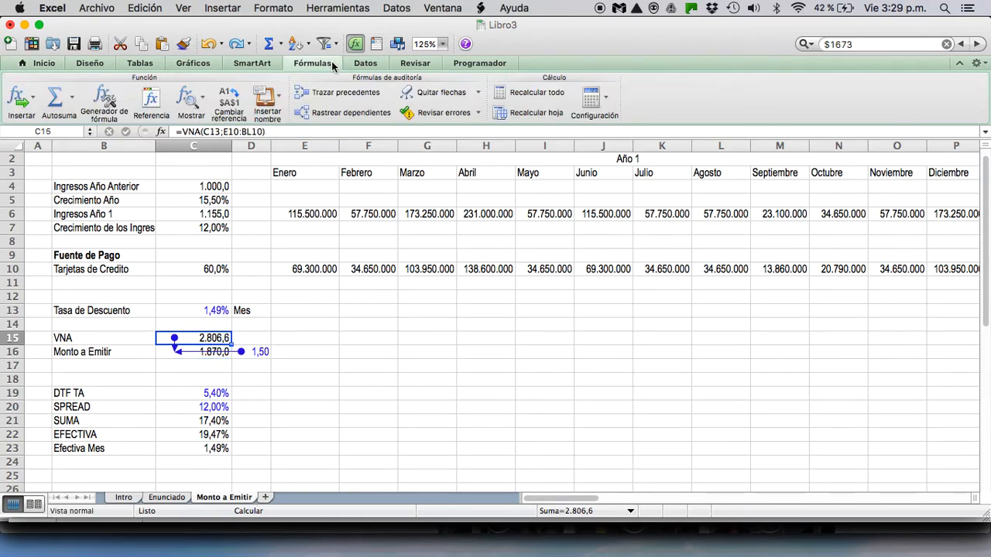
pyautogui.click(426, 94)
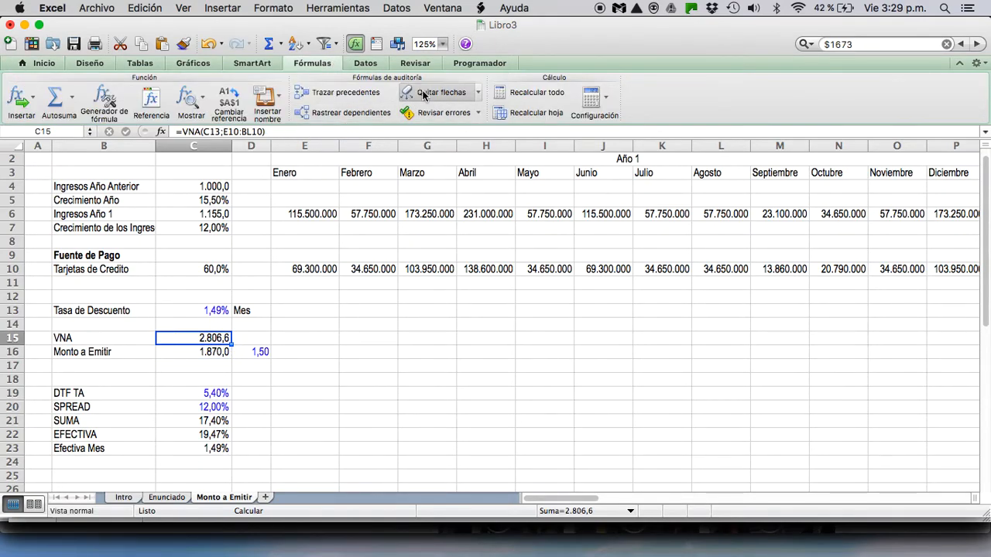
pyautogui.click(350, 94)
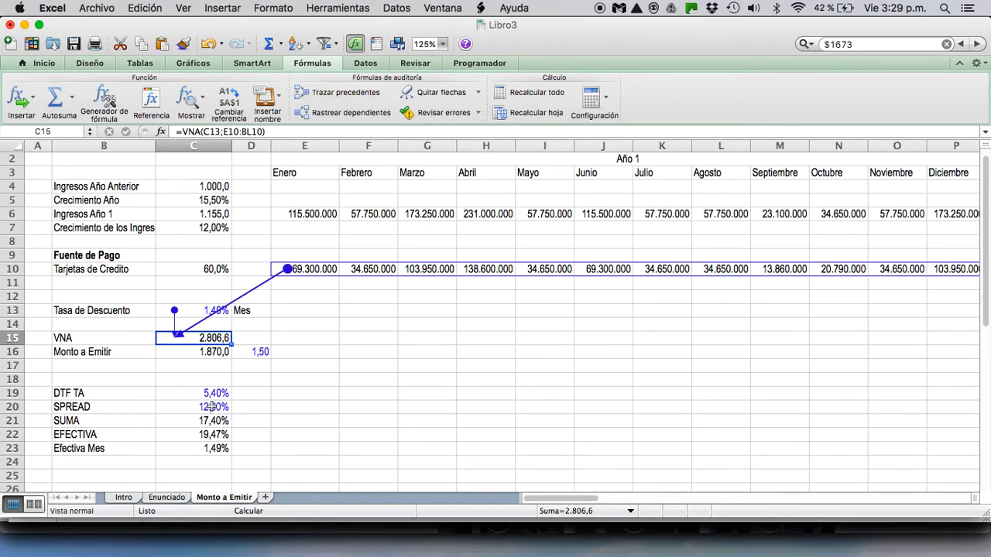
# Enter the formula =C23 for Tasa de Descuento in C13.
pyautogui.click(191, 311)
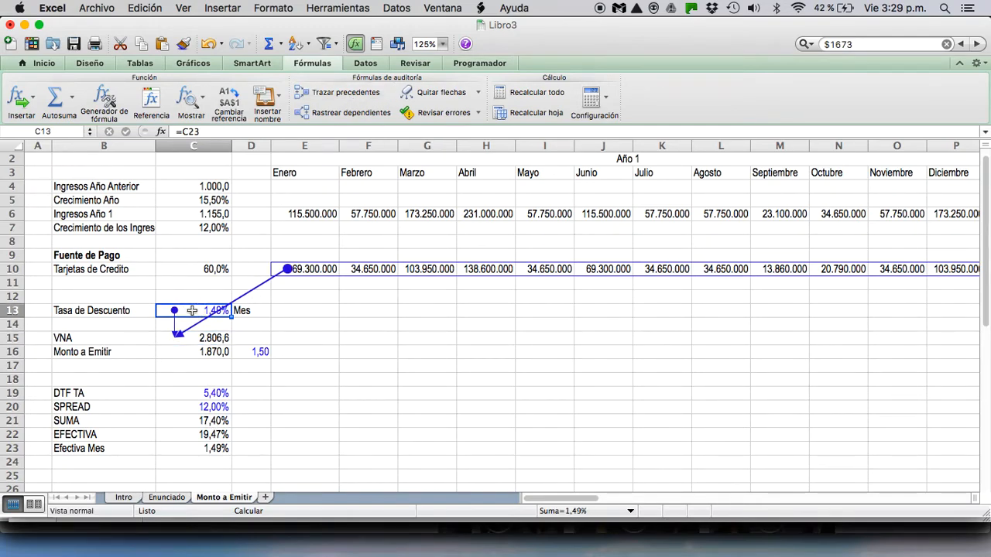
pyautogui.write('=')
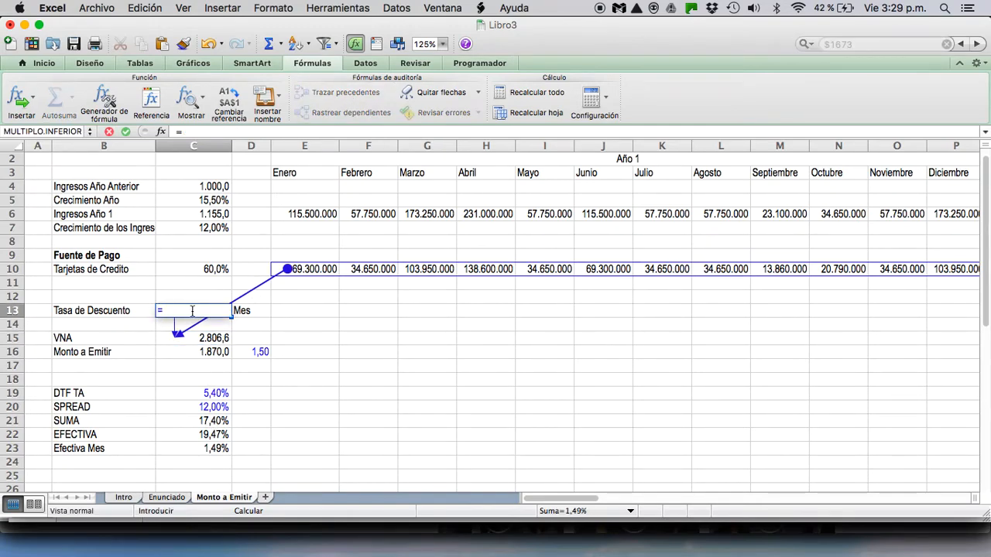
pyautogui.click(219, 450)
pyautogui.press('Return')
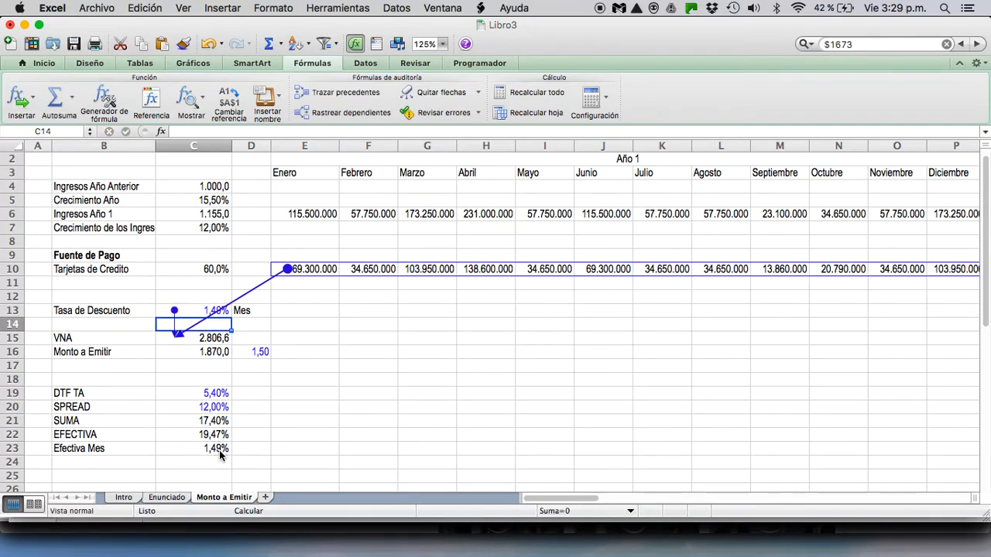
# Set the font colour of the Tasa de Descuento value in C13 to black.
pyautogui.click(45, 64)
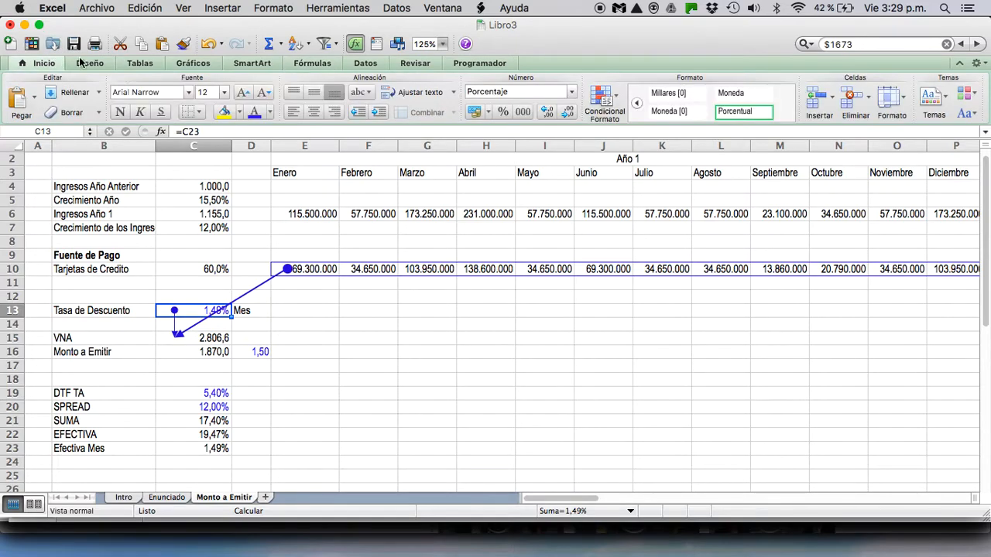
pyautogui.click(271, 112)
pyautogui.click(287, 133)
pyautogui.press('Return')
# Review column C from Tasa de Descuento in C13 down to Efectiva Mes in C23.
pyautogui.press('Down')
pyautogui.press('Down')
pyautogui.press('Down')
pyautogui.press('Down')
pyautogui.press('Down')
pyautogui.press('Down')
pyautogui.press('Down')
pyautogui.press('Down')
pyautogui.press('Down')
pyautogui.press('Down')
pyautogui.press('Up')
pyautogui.press('Up')
pyautogui.press('Up')
pyautogui.press('Up')
pyautogui.press('Up')
pyautogui.press('Up')
pyautogui.press('Up')
pyautogui.press('Up')
pyautogui.press('Up')
pyautogui.press('Up')
pyautogui.press('Up')
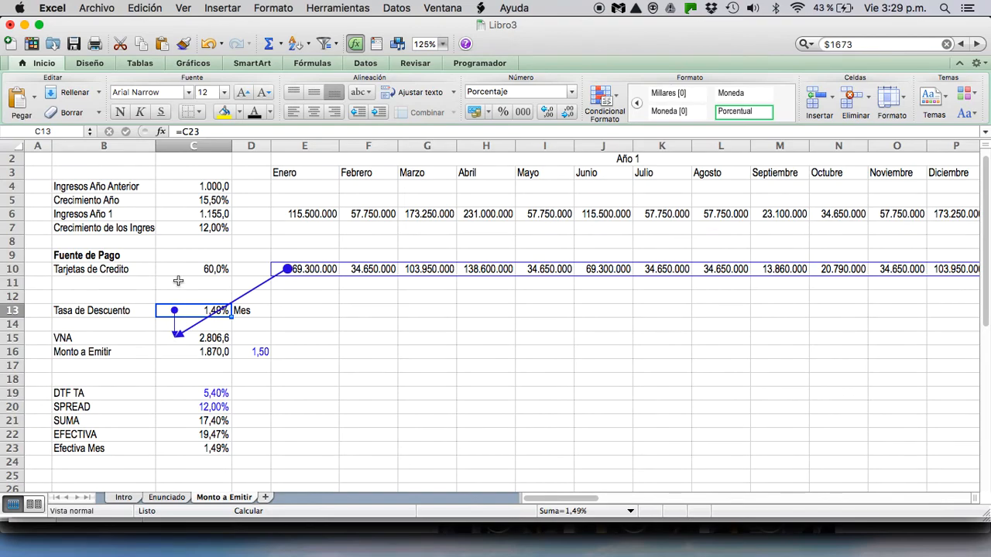
# Check requested task a) on the Enunciado sheet against the calculations on the Monto a Emitir sheet.
pyautogui.click(162, 498)
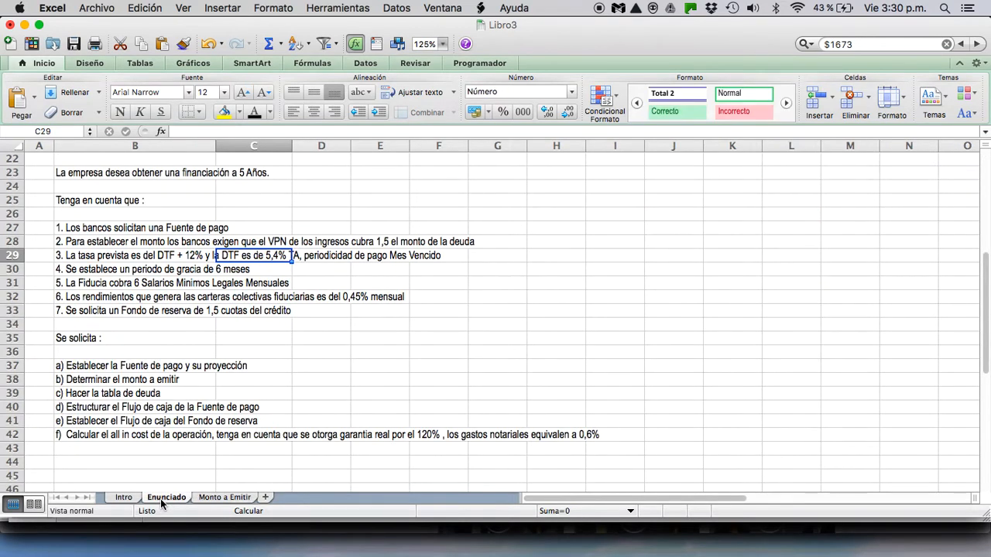
pyautogui.press('Left')
pyautogui.press('Down')
pyautogui.press('Down')
pyautogui.press('Down')
pyautogui.press('Down')
pyautogui.press('Down')
pyautogui.press('Down')
pyautogui.press('Down')
pyautogui.press('Down')
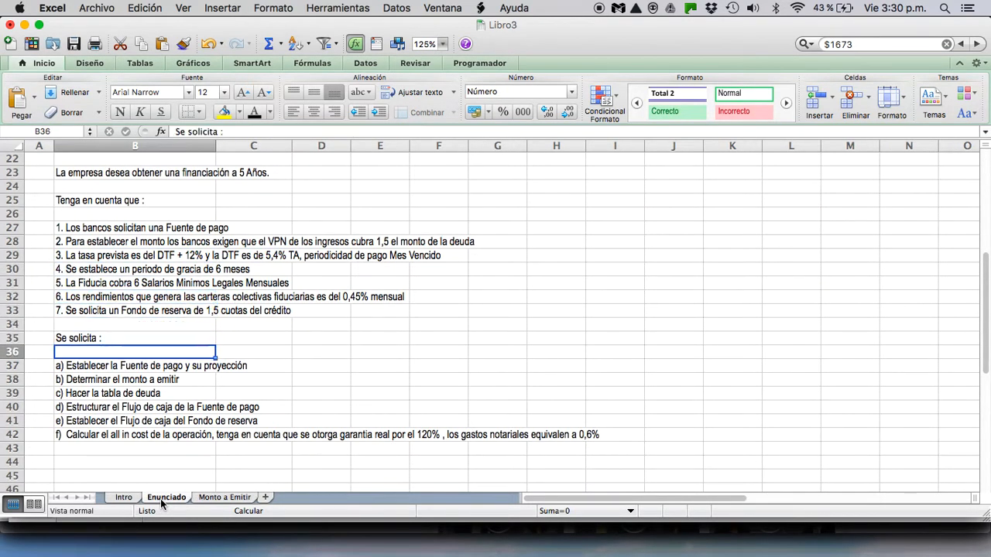
pyautogui.click(215, 498)
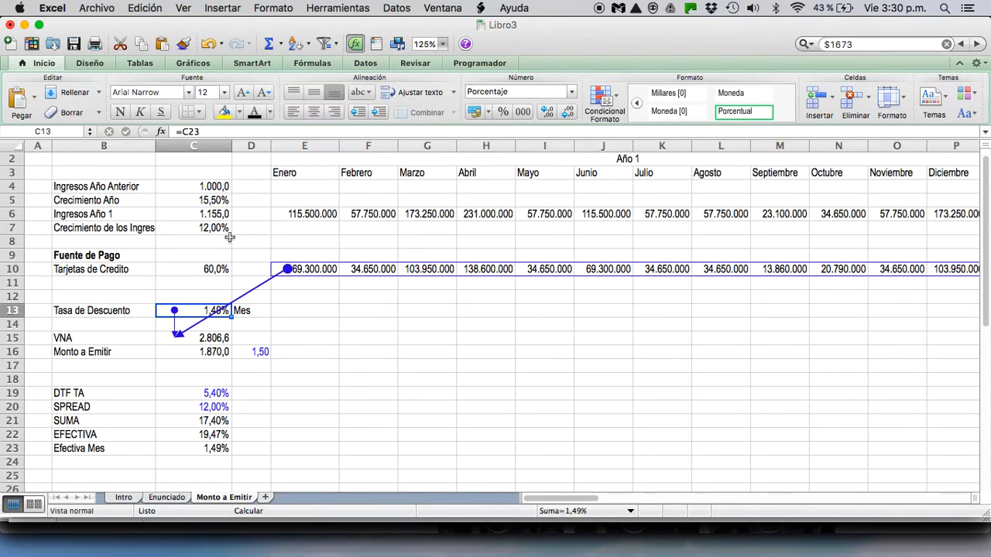
# Review the Ventas a Credito, Ventas a Contado and Comercializadoras shares in C14:C16 of the Enunciado sheet, then return to Monto a Emitir.
pyautogui.click(166, 499)
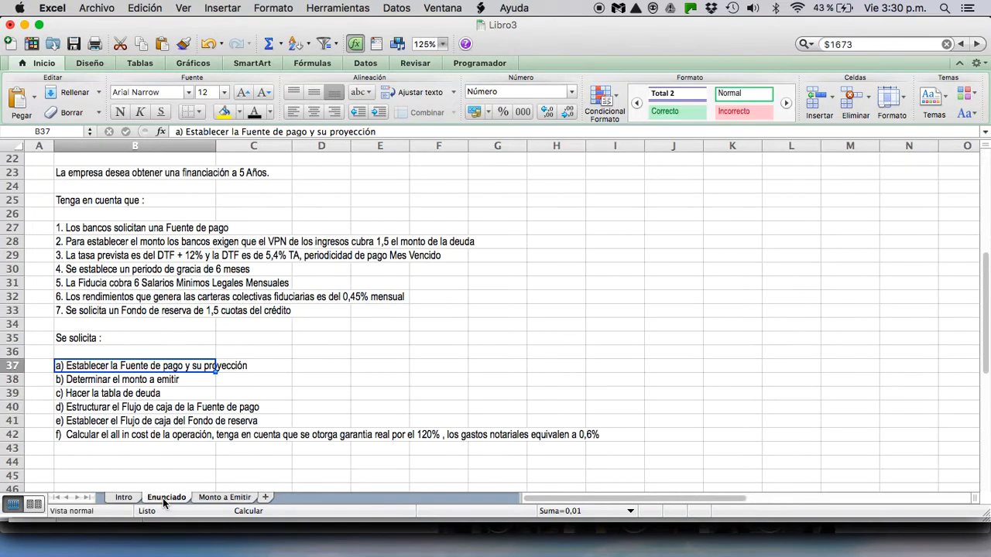
pyautogui.scroll(7, 229, 447)
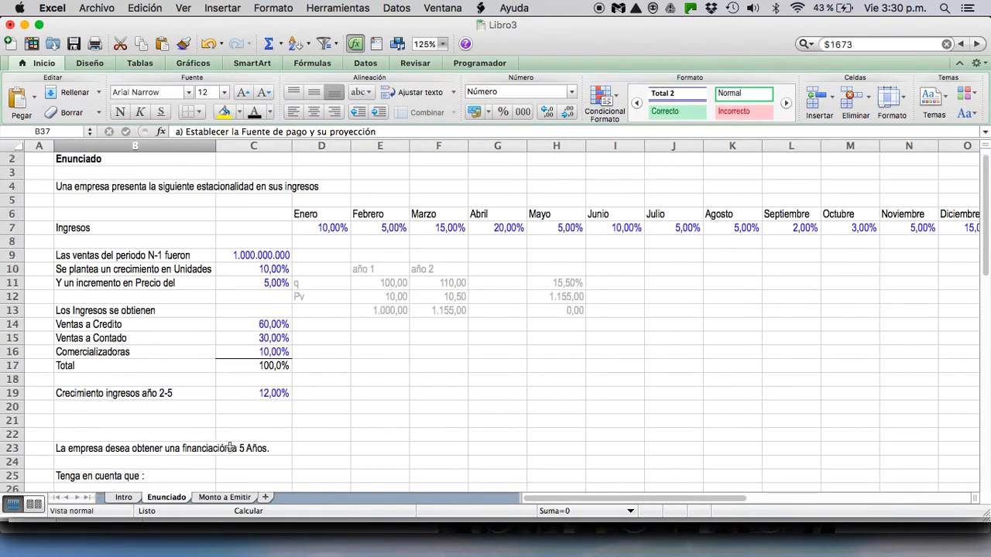
pyautogui.scroll(1, 229, 448)
pyautogui.click(252, 338)
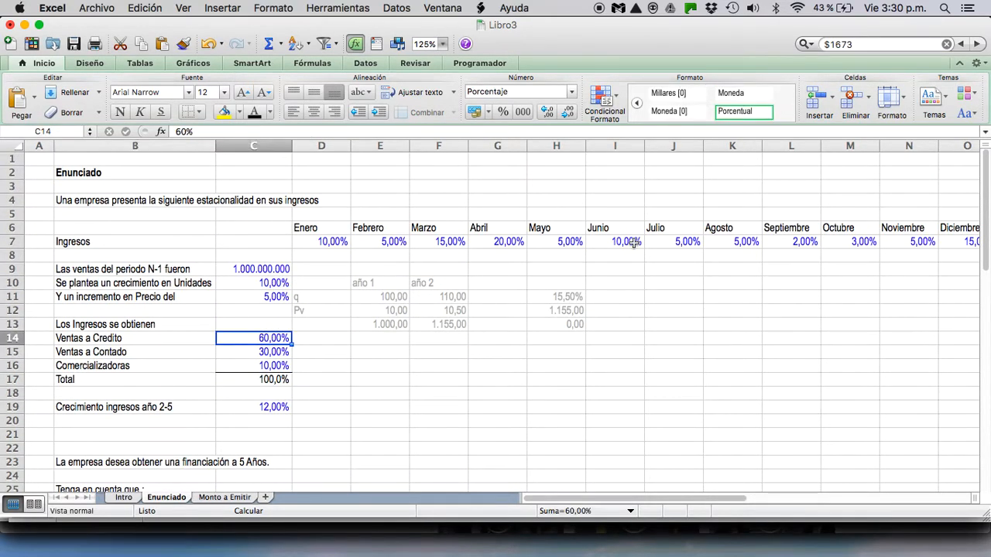
pyautogui.press('Down')
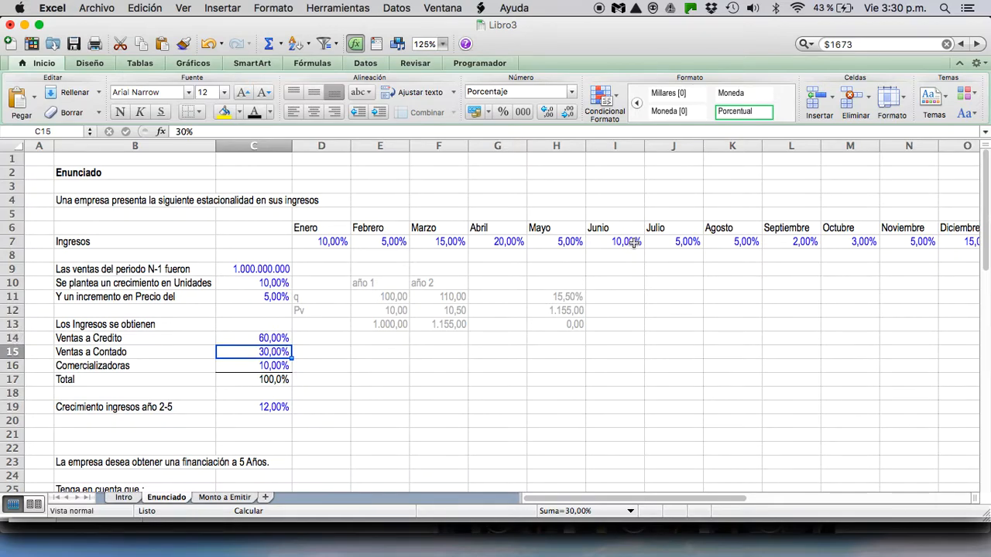
pyautogui.press('Down')
pyautogui.click(230, 498)
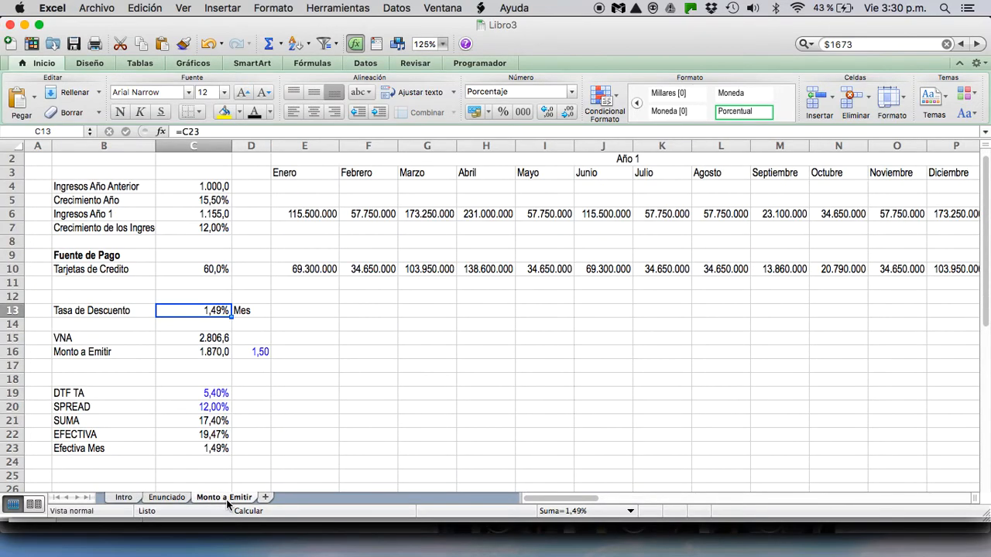
# Change the Tarjetas de Credito label in B10 of Monto a Emitir to Ventas a Credito.
pyautogui.click(107, 268)
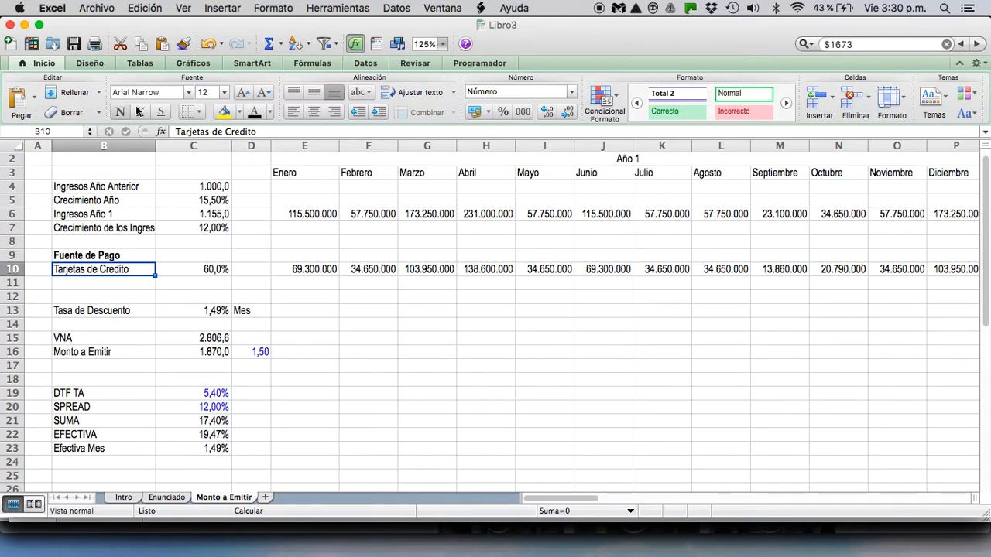
pyautogui.doubleClick(197, 131)
pyautogui.write('Ventas a')
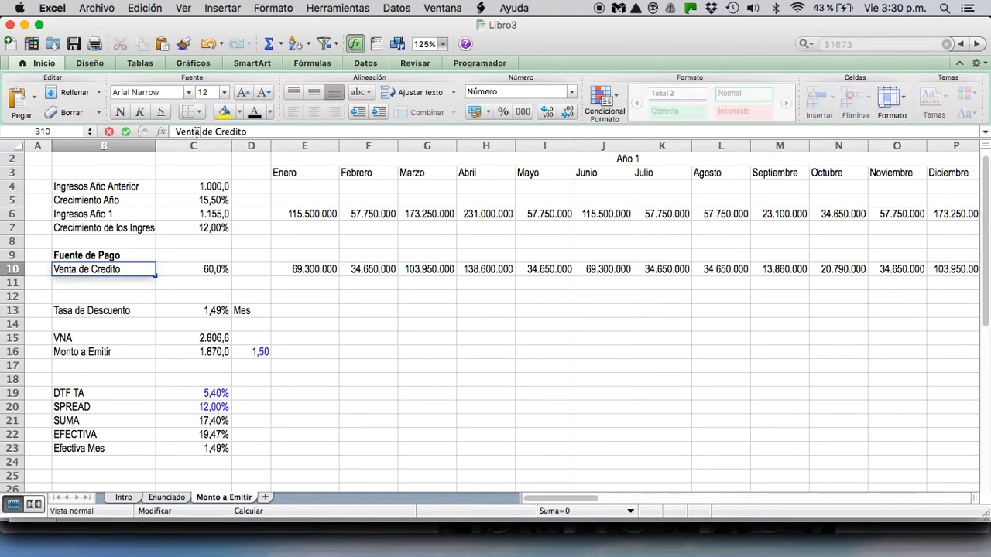
pyautogui.press('Delete')
pyautogui.press('Delete')
pyautogui.press('Delete')
pyautogui.press('Return')
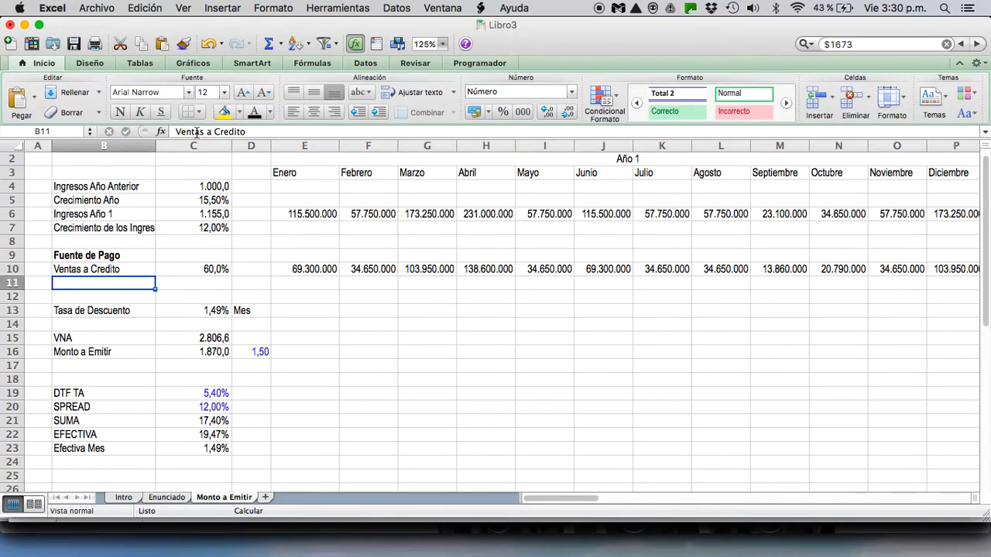
# Check requested task b) Determinar el monto a emitir on the Enunciado sheet against the Monto a Emitir value in C16.
pyautogui.click(125, 498)
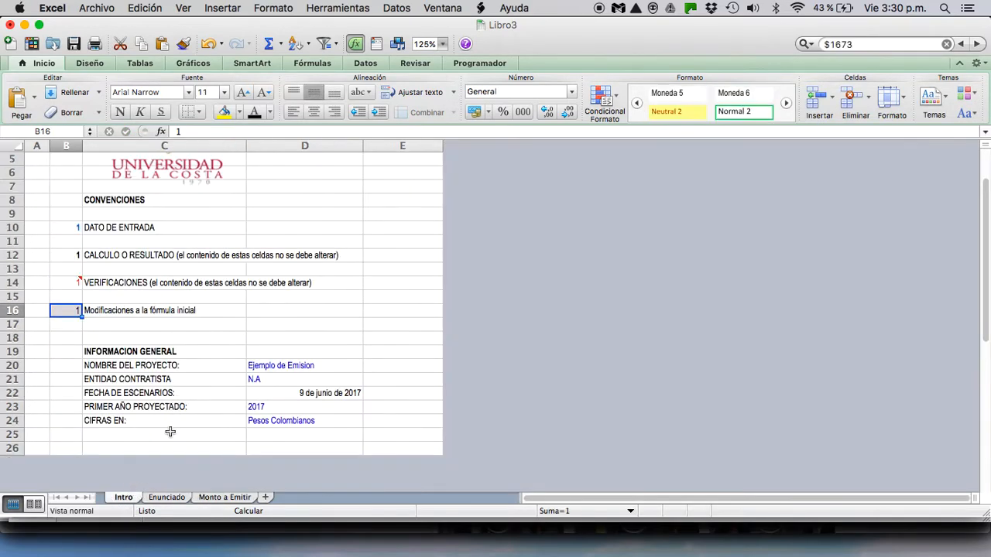
pyautogui.click(167, 498)
pyautogui.scroll(-5, 145, 322)
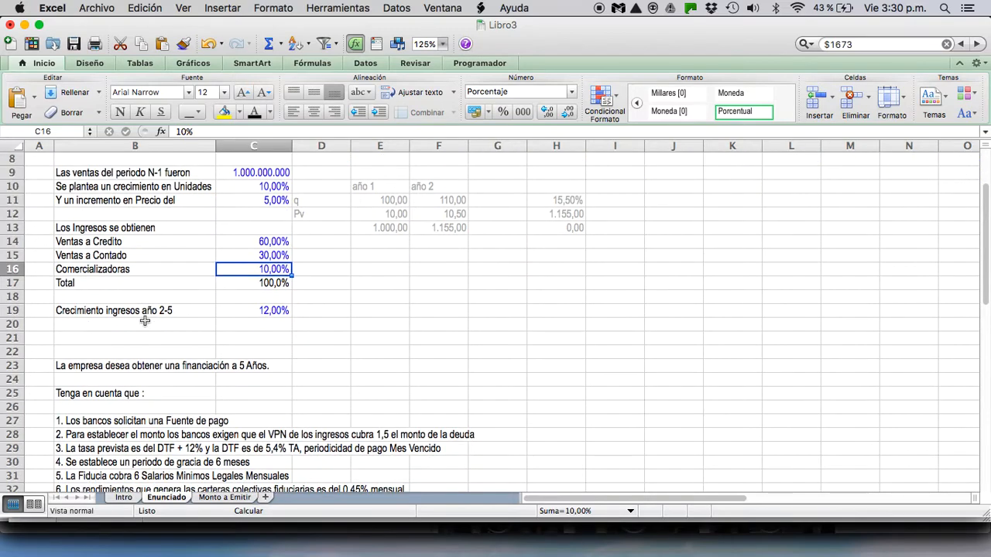
pyautogui.scroll(-3, 145, 322)
pyautogui.click(93, 395)
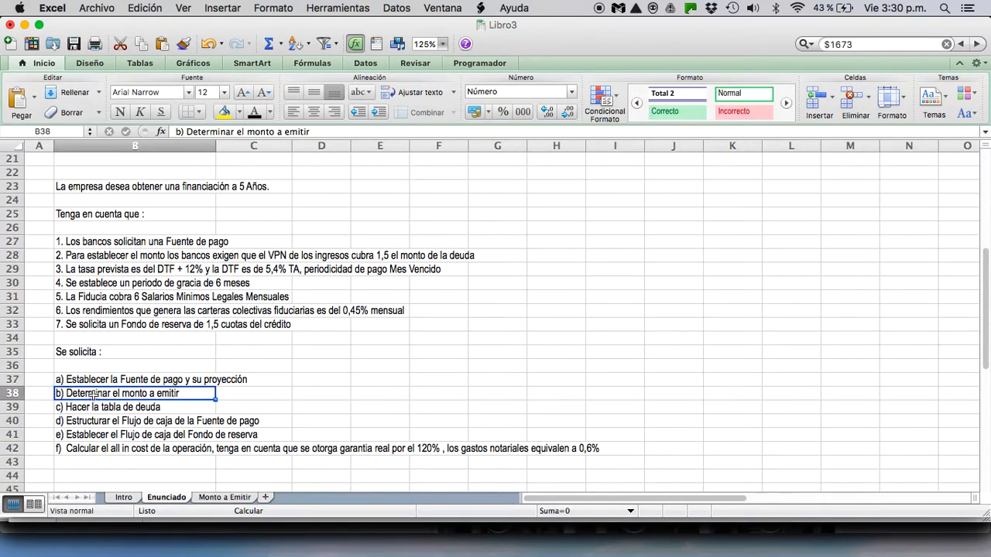
pyautogui.click(231, 499)
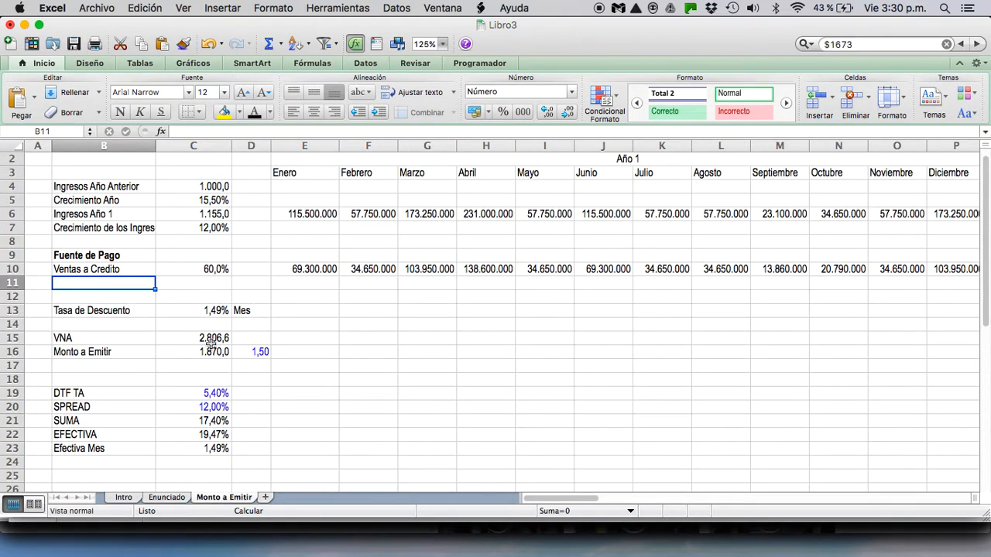
pyautogui.click(209, 348)
# Review requested tasks c) to f) in B39:B42 of the Enunciado sheet.
pyautogui.click(164, 497)
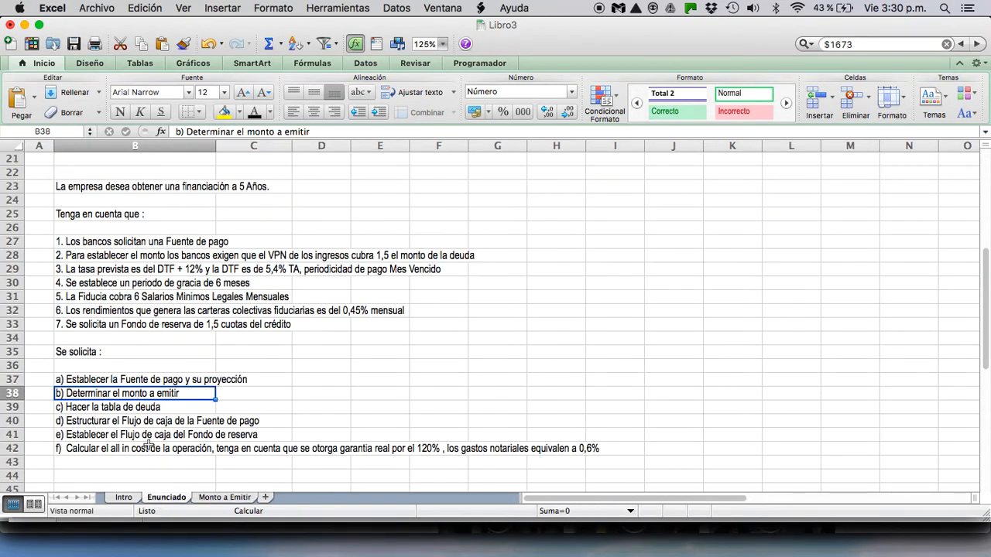
pyautogui.press('Down')
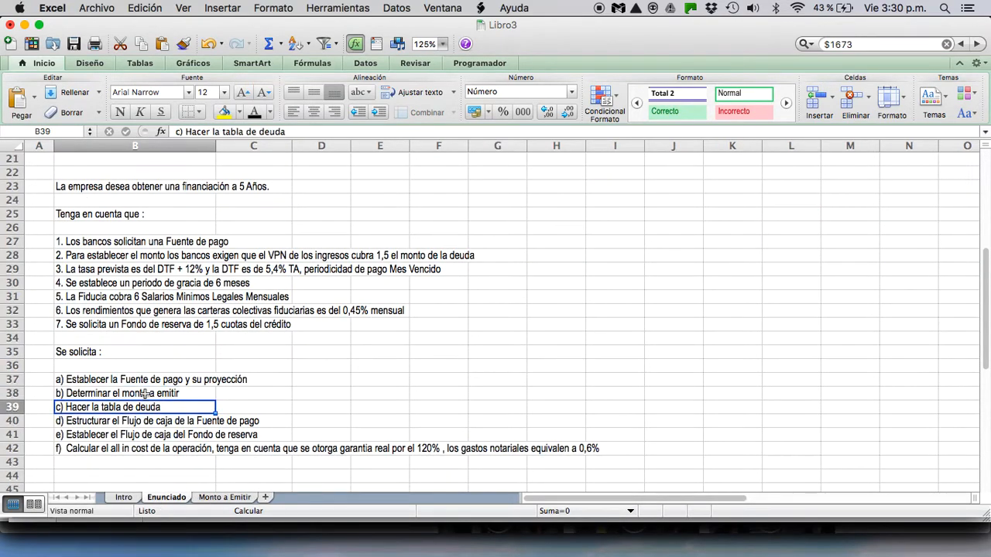
pyautogui.click(125, 425)
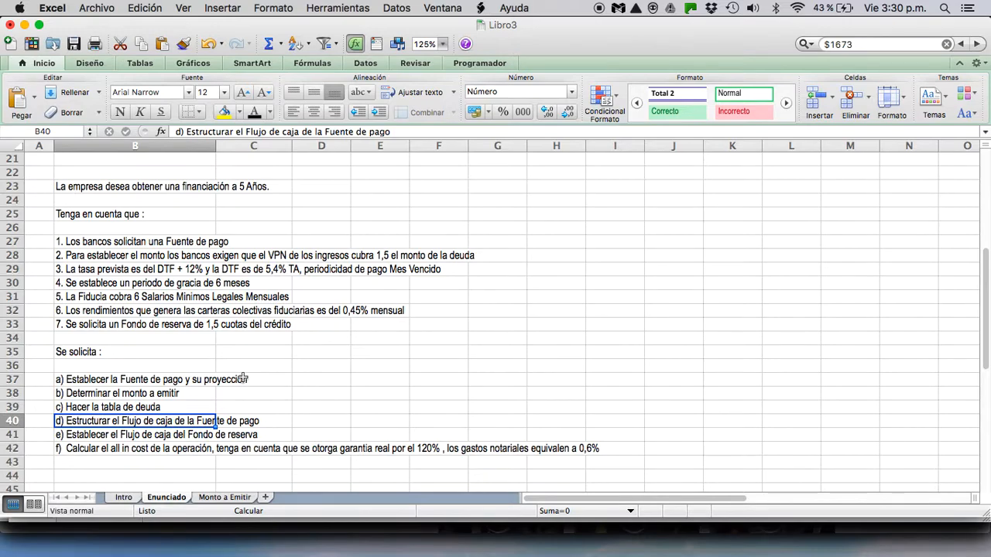
pyautogui.press('Down')
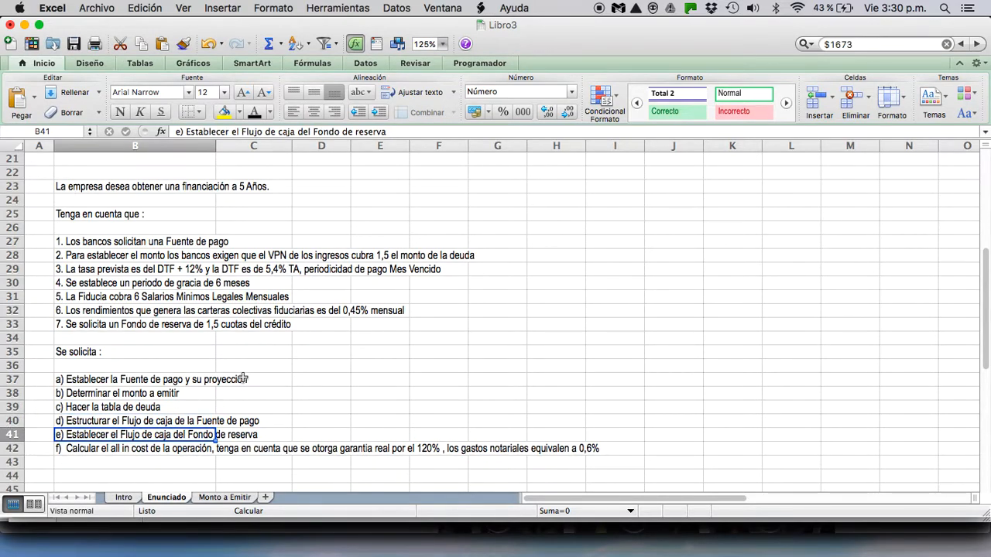
pyautogui.press('Down')
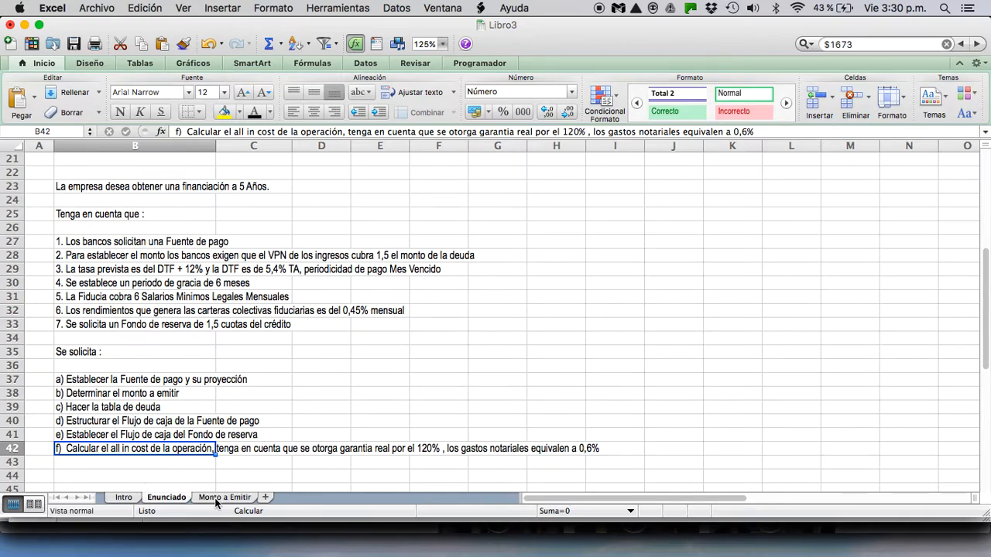
# Add a new sheet after Monto a Emitir and name it Tabla Deuda.
pyautogui.click(265, 498)
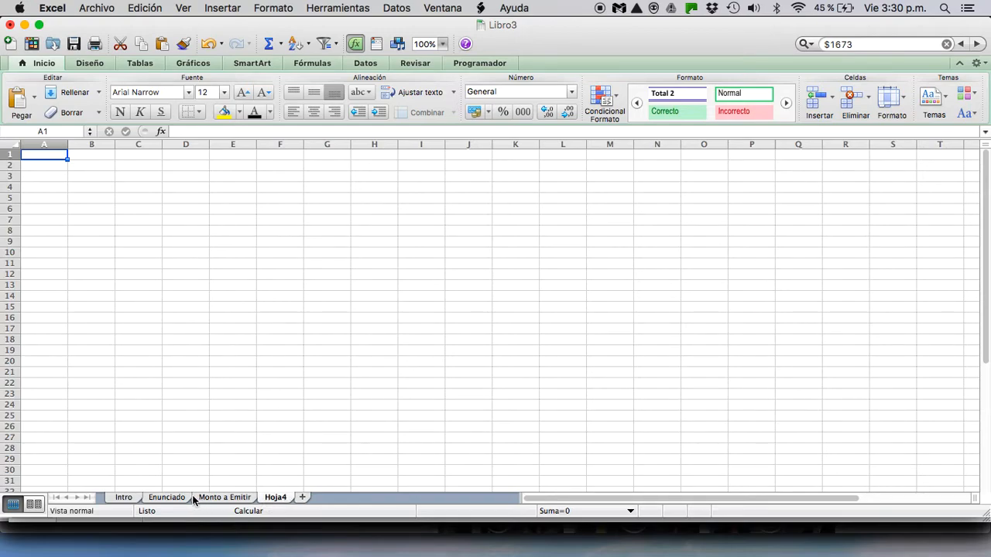
pyautogui.click(189, 498)
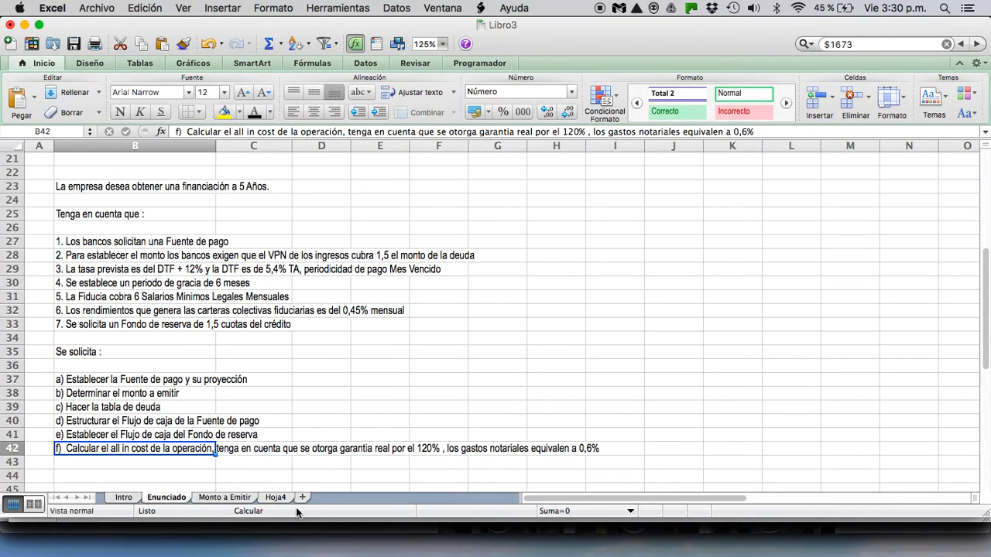
pyautogui.click(279, 498)
pyautogui.doubleClick(275, 497)
pyautogui.write('ta')
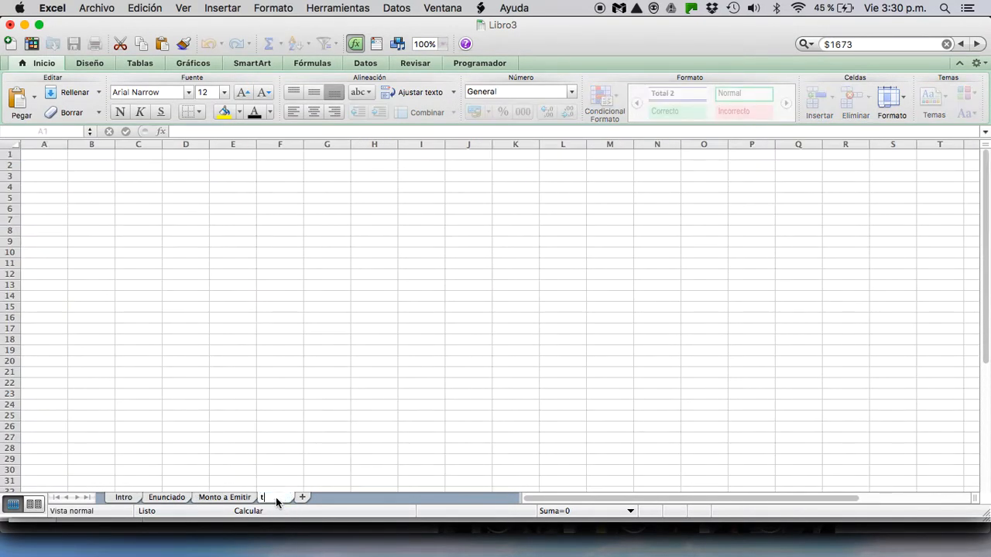
pyautogui.press('BackSpace')
pyautogui.press('BackSpace')
pyautogui.write('Tabla Deuda')
pyautogui.click(252, 410)
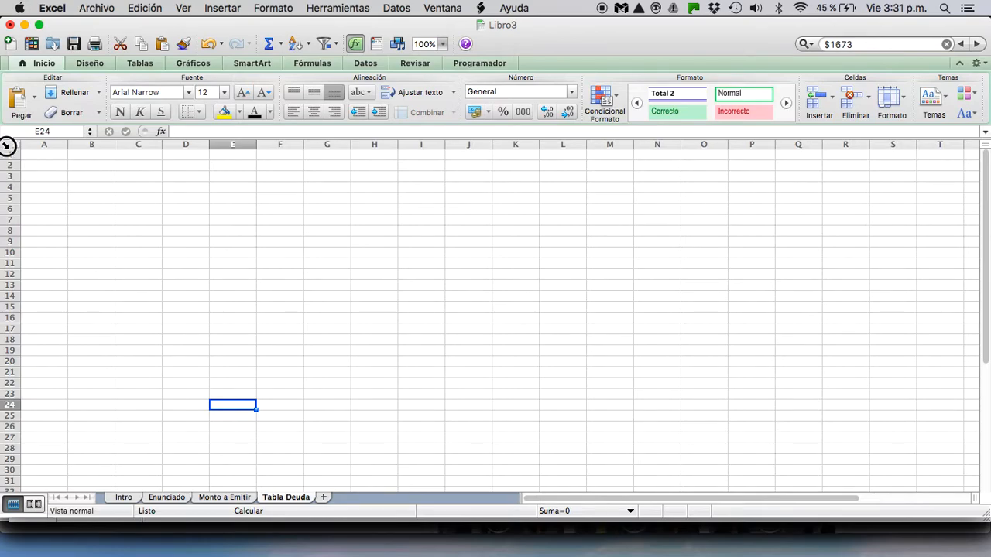
# Set all cells of the Tabla Deuda sheet to Arial Narrow size 12 with middle vertical alignment.
pyautogui.click(6, 145)
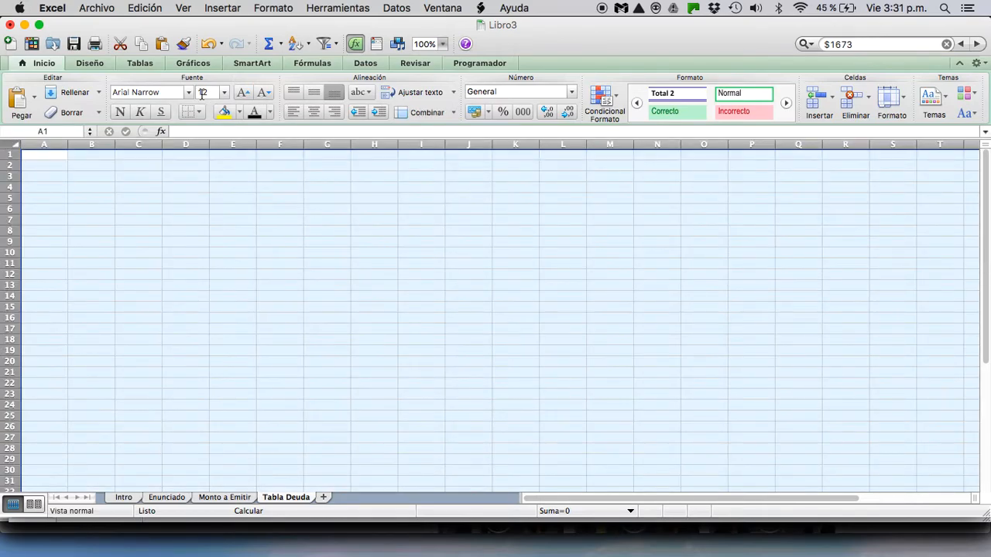
pyautogui.click(166, 93)
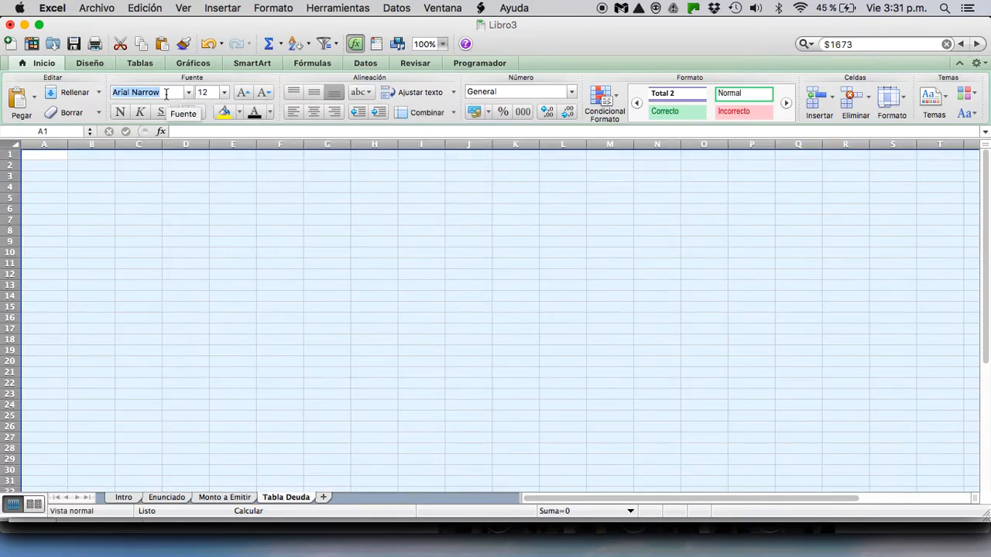
pyautogui.click(166, 93)
pyautogui.click(207, 93)
pyautogui.write('1')
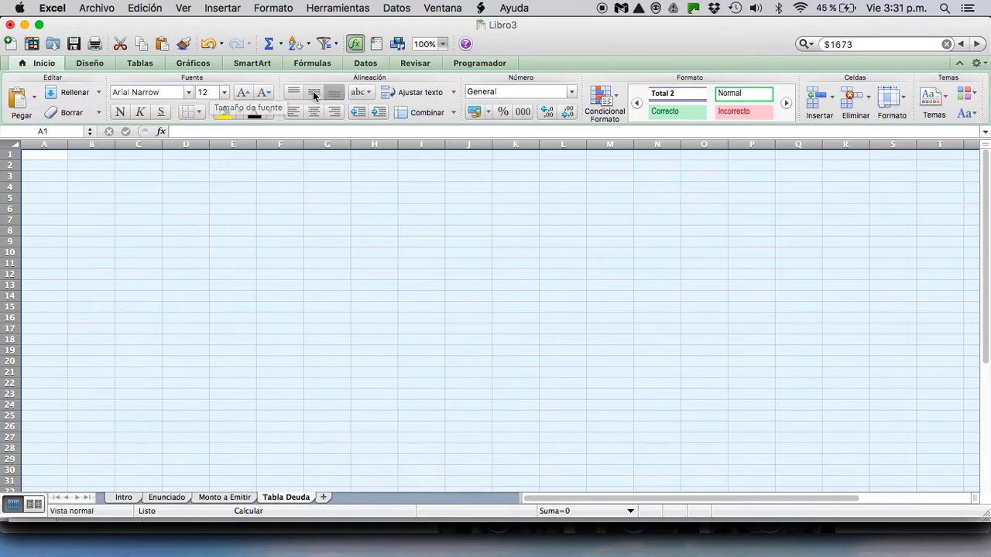
pyautogui.click(314, 93)
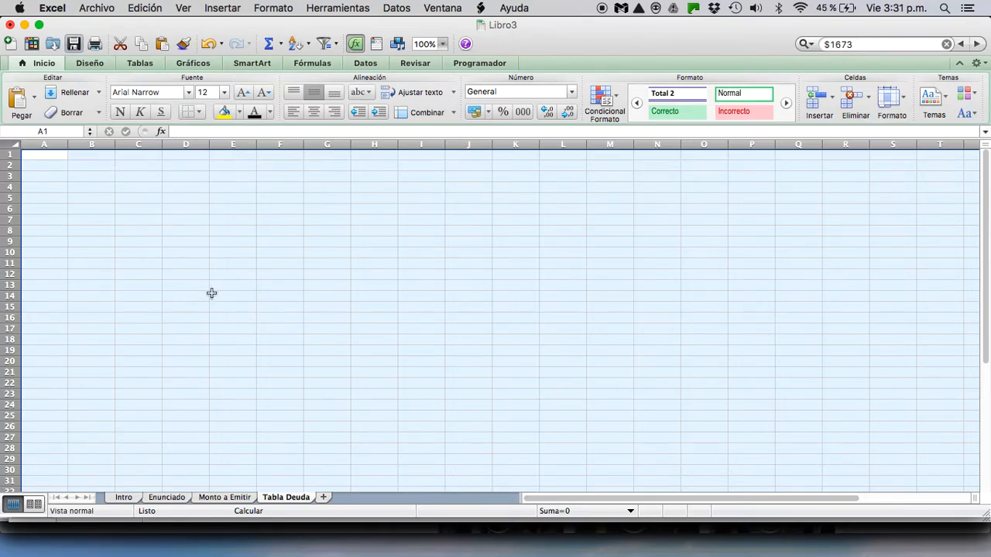
# Format all cells of Tabla Deuda as Número with 0 decimal places and a thousands separator.
pyautogui.rightClick(151, 242)
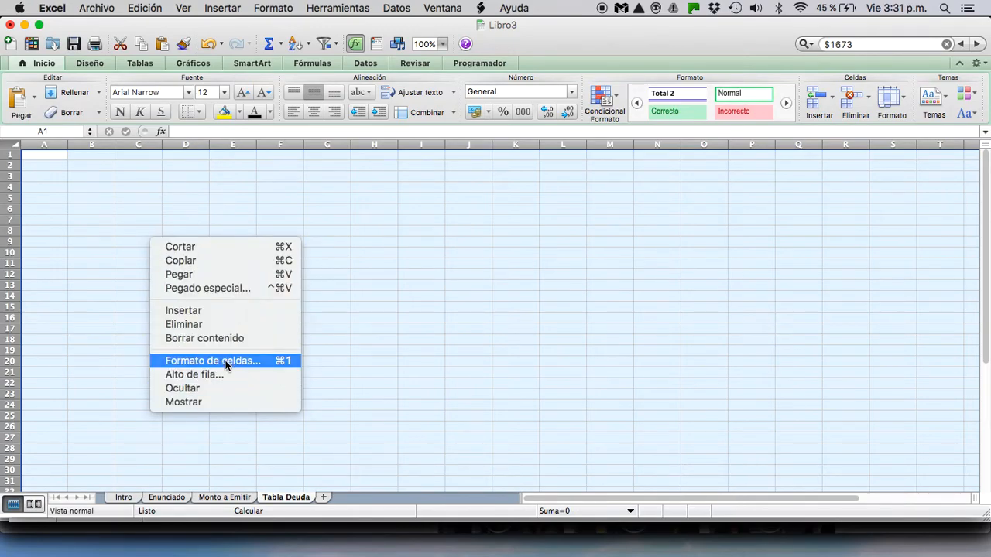
pyautogui.click(228, 366)
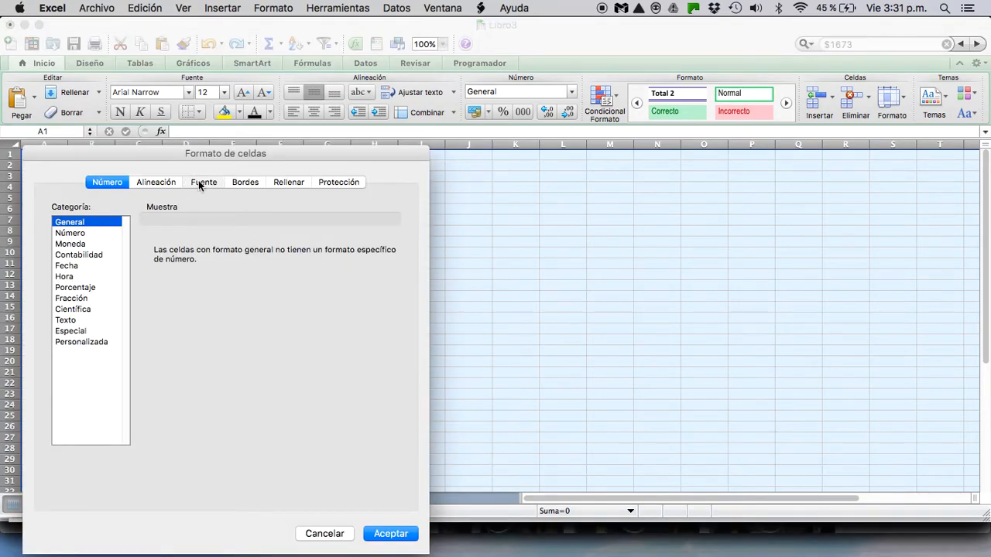
pyautogui.click(203, 182)
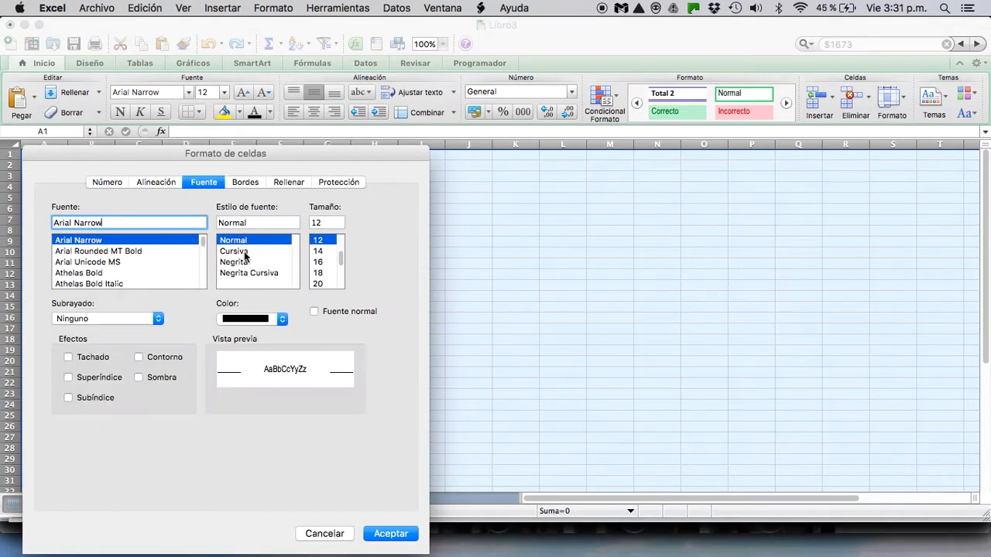
pyautogui.click(283, 326)
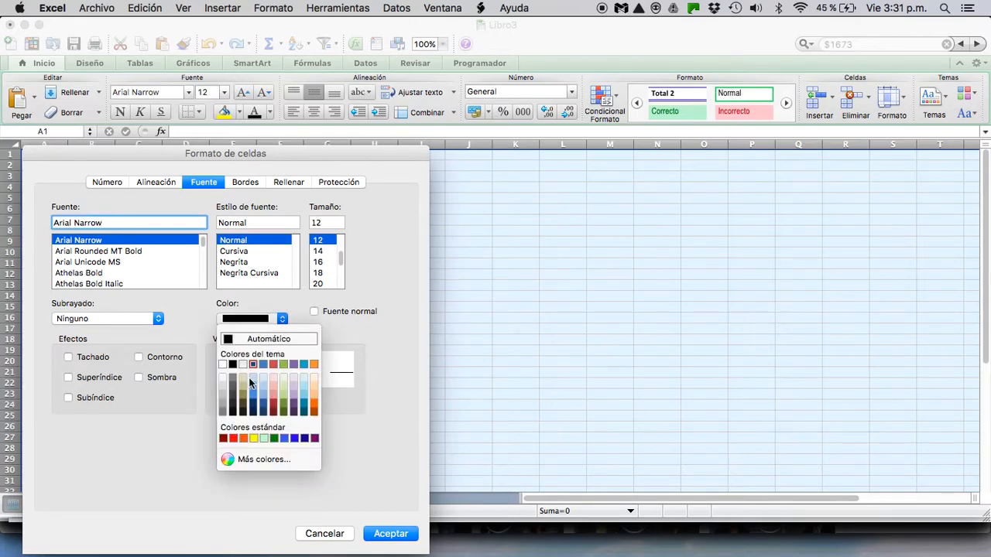
pyautogui.click(223, 409)
pyautogui.click(109, 183)
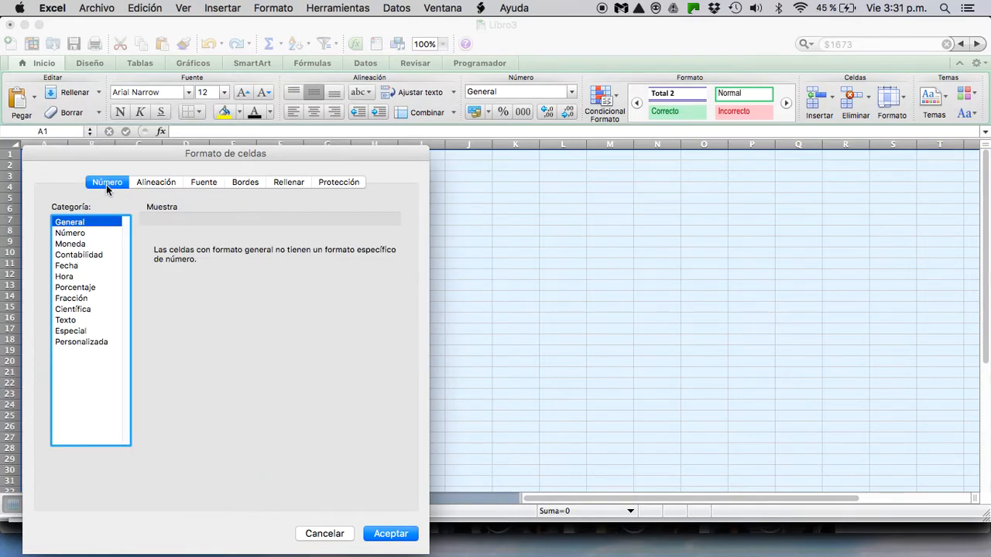
pyautogui.click(71, 234)
pyautogui.click(174, 276)
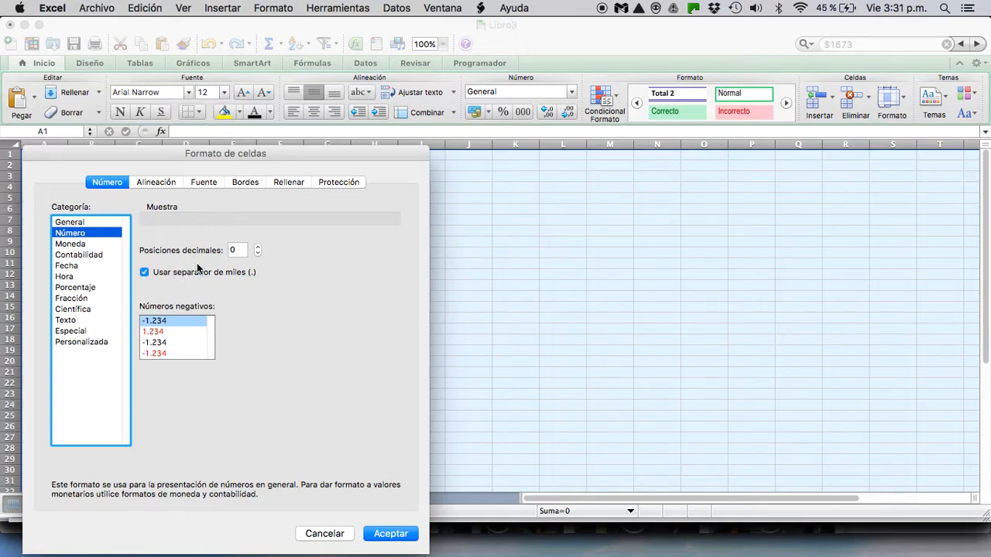
pyautogui.click(387, 534)
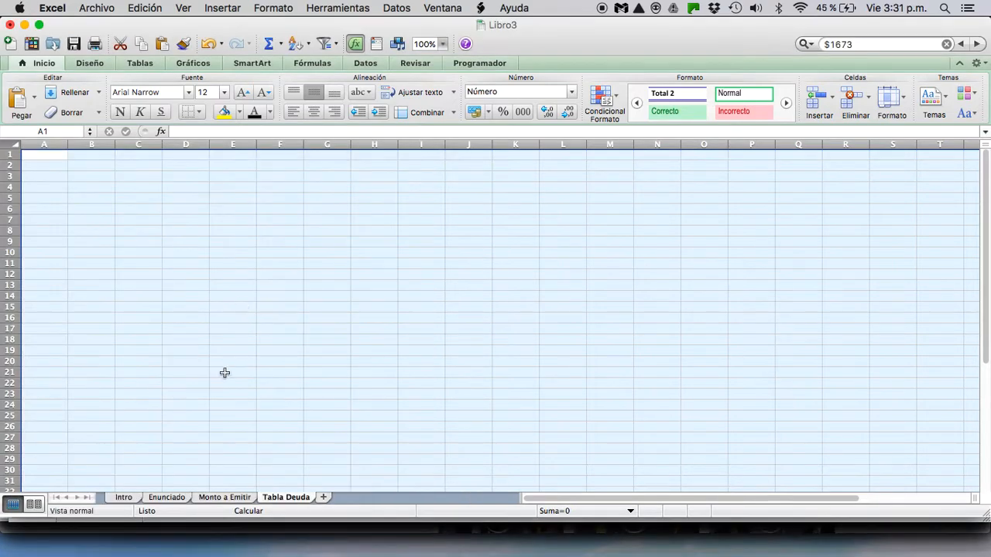
pyautogui.click(224, 405)
# Compare the Ingresos Año Anterior value in C4 of Monto a Emitir with its source sales figure in C9 of Enunciado.
pyautogui.click(220, 497)
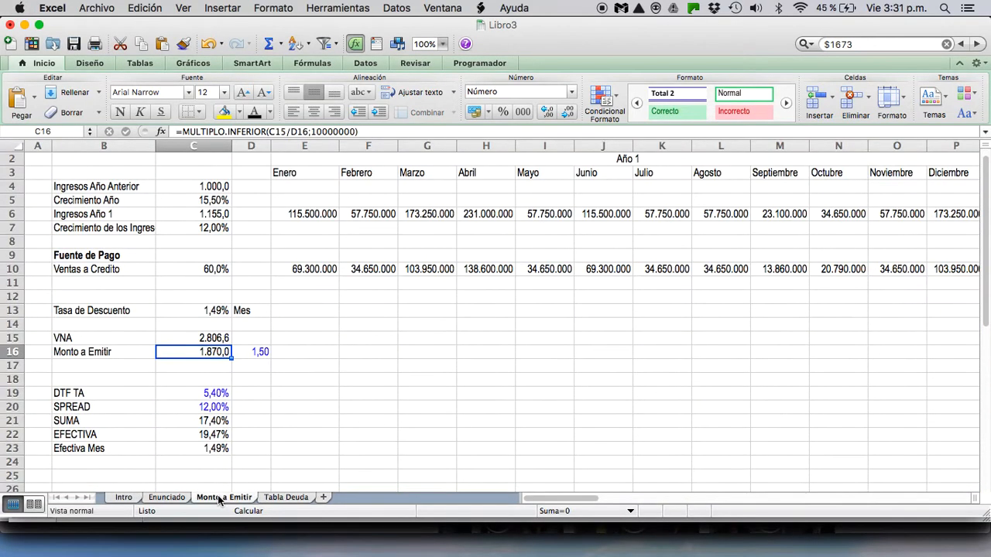
pyautogui.click(222, 186)
pyautogui.press('Right')
pyautogui.press('Down')
pyautogui.press('Down')
pyautogui.press('Left')
pyautogui.press('Up')
pyautogui.press('Up')
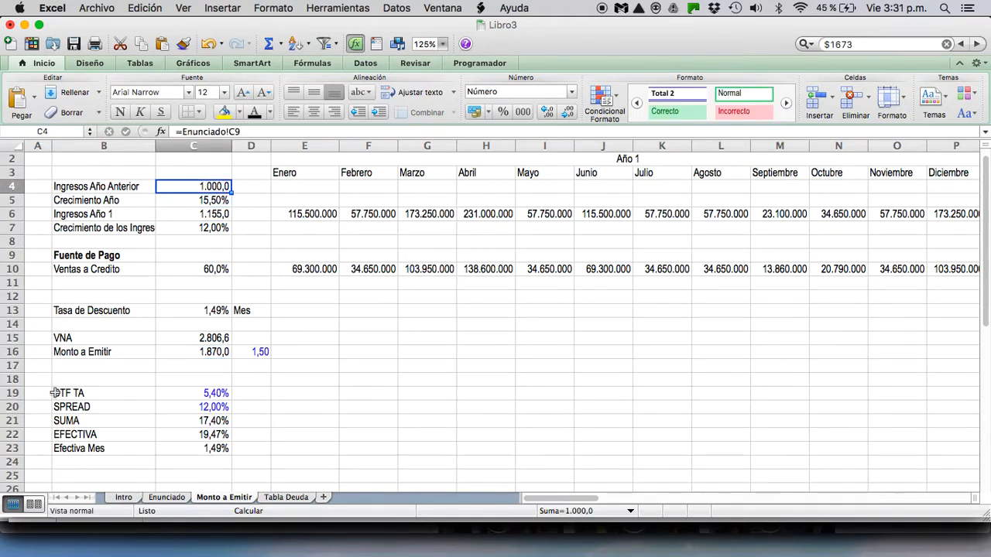
pyautogui.click(172, 499)
pyautogui.scroll(10, 127, 269)
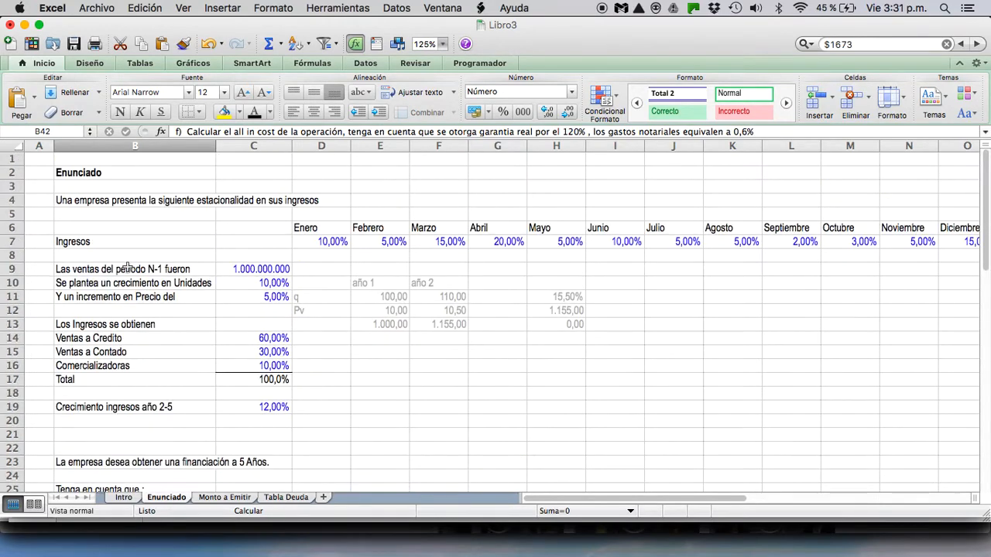
pyautogui.click(278, 268)
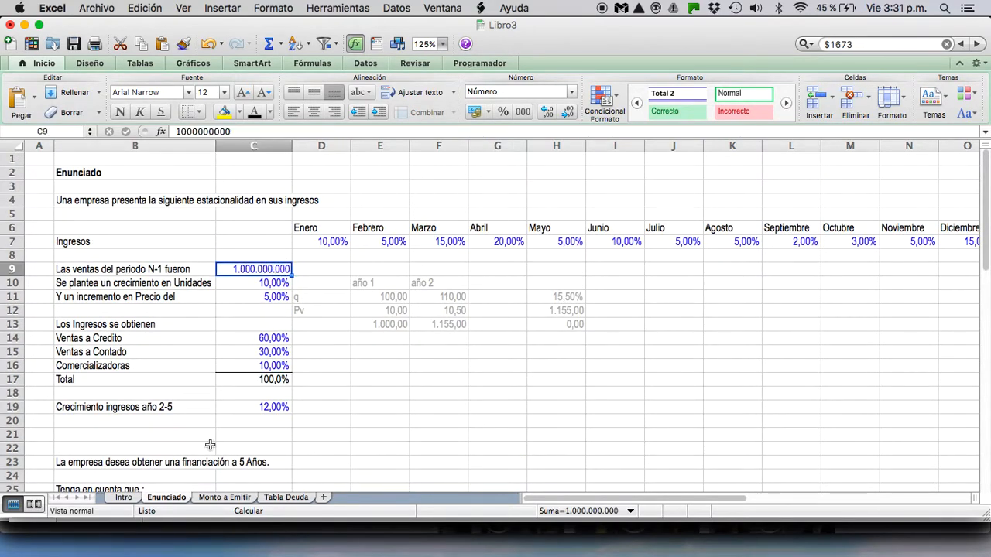
# Review the monthly Año 1 income from Enero to Marzo in E6:G6 of Monto a Emitir.
pyautogui.click(234, 498)
pyautogui.click(306, 214)
pyautogui.press('Right')
pyautogui.press('Right')
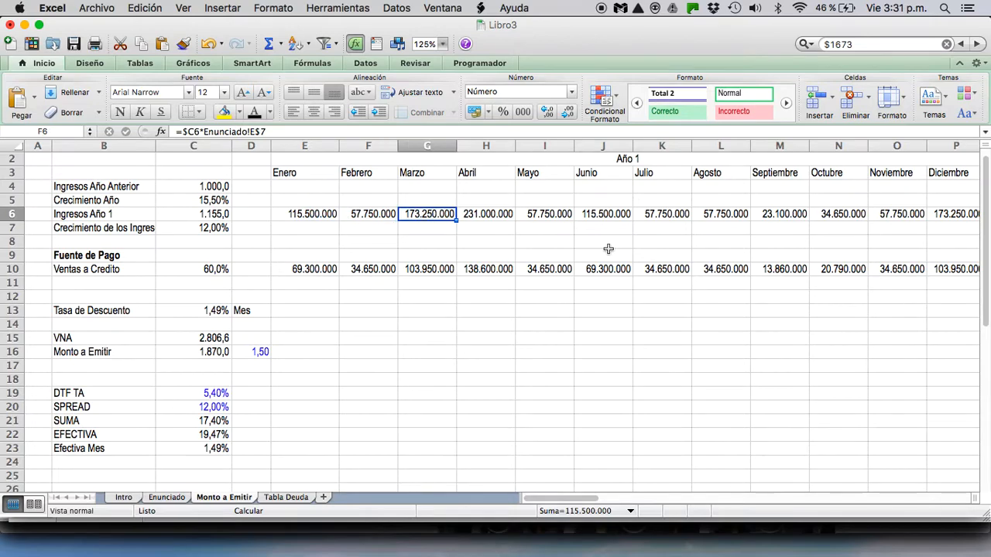
# Examine the custom number format code that displays Ingresos Año Anterior in C4 of Monto a Emitir in millions.
pyautogui.click(218, 186)
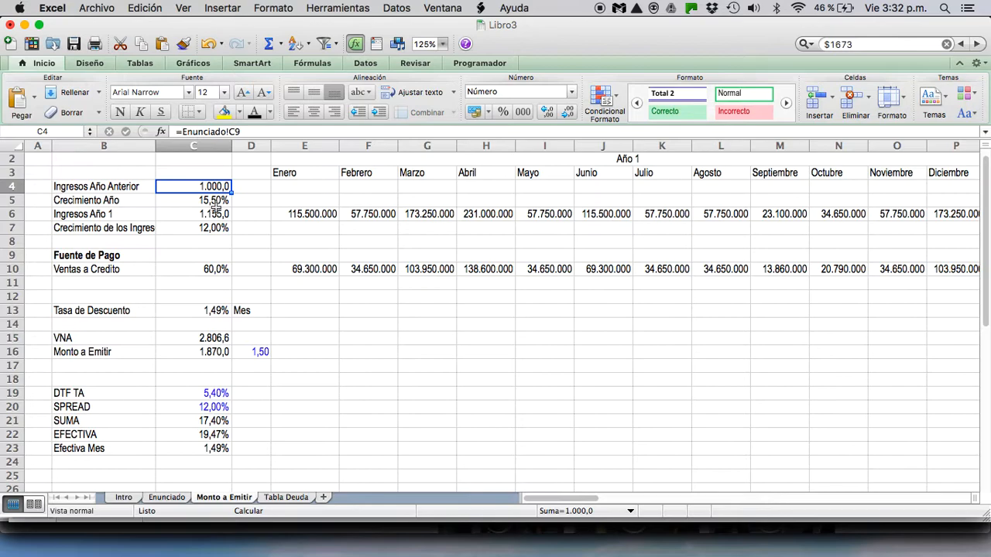
pyautogui.rightClick(211, 186)
pyautogui.click(283, 425)
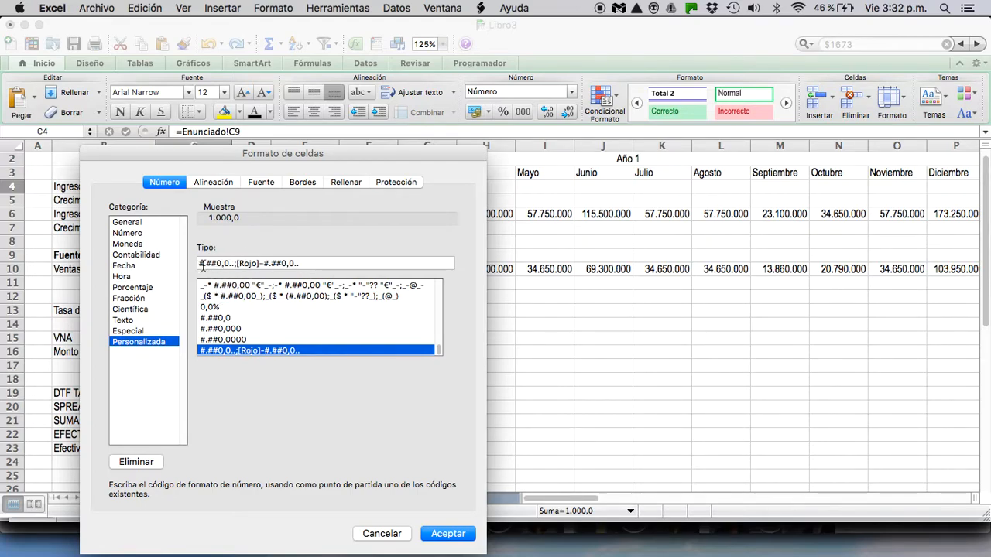
pyautogui.click(234, 264)
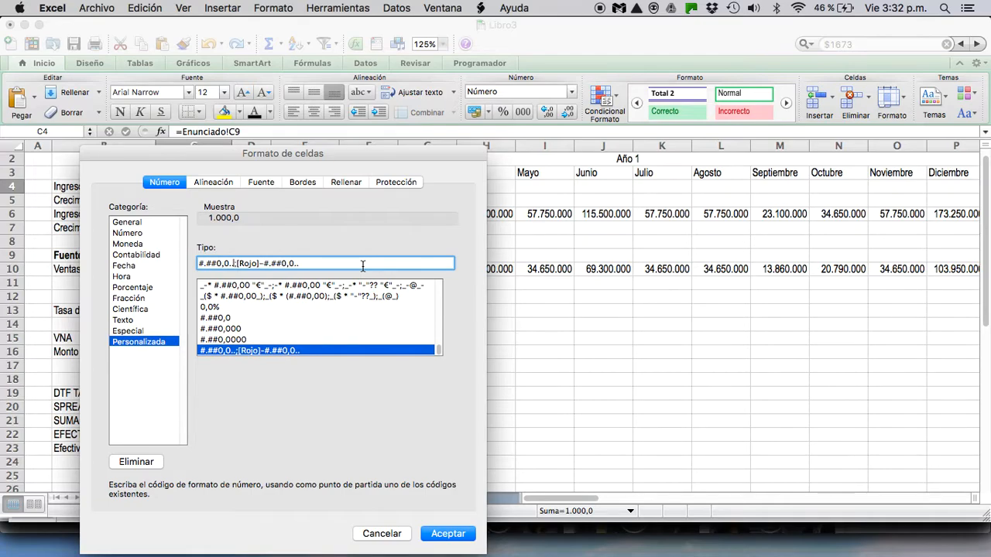
pyautogui.press('Return')
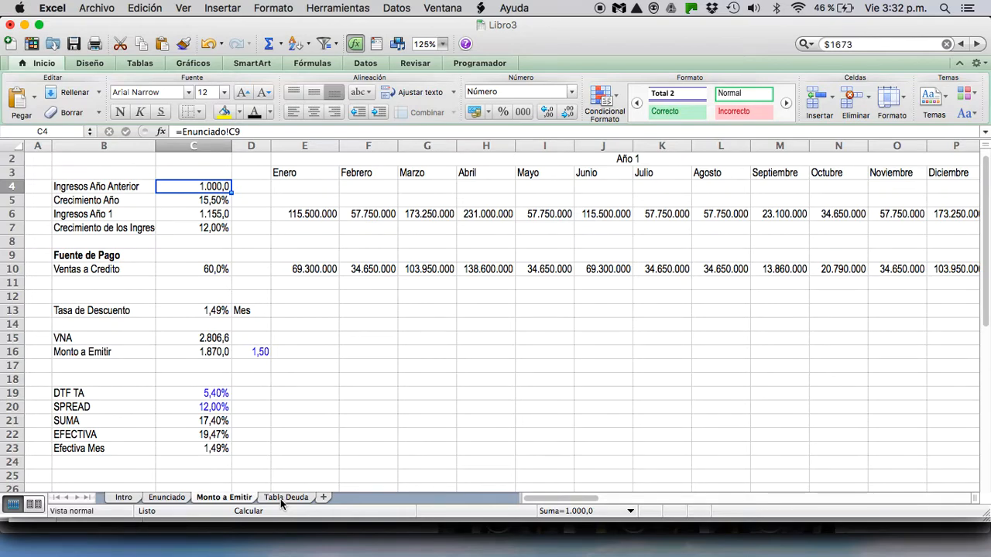
# Narrow column A of the Tabla Deuda sheet and set its zoom to 125%.
pyautogui.click(283, 498)
pyautogui.click(77, 166)
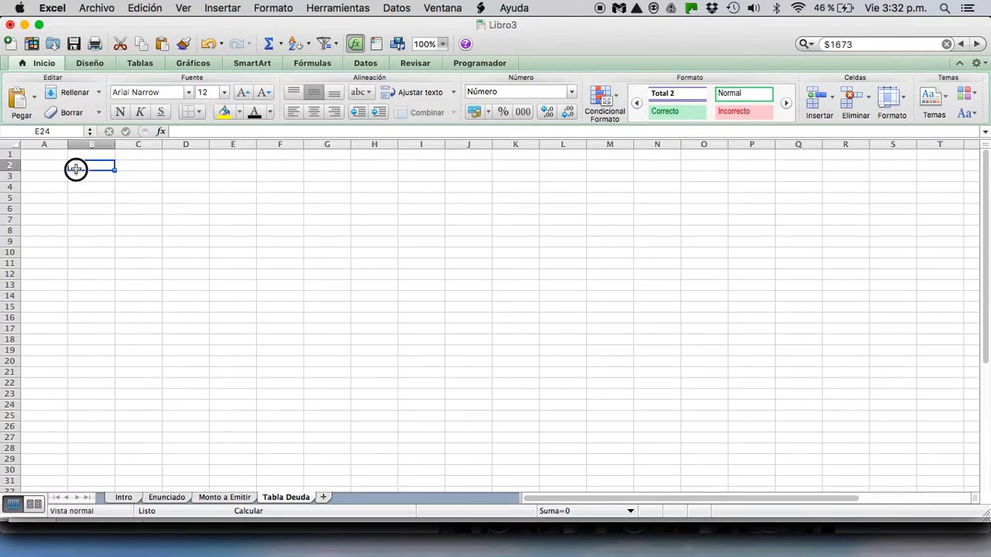
pyautogui.moveTo(68, 145); pyautogui.dragTo(46, 145)
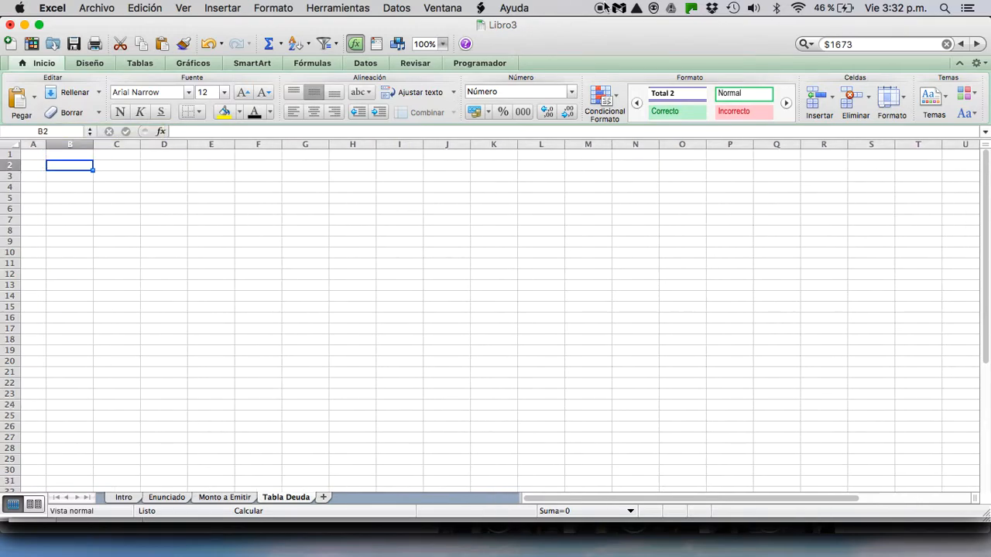
pyautogui.click(441, 43)
pyautogui.click(440, 94)
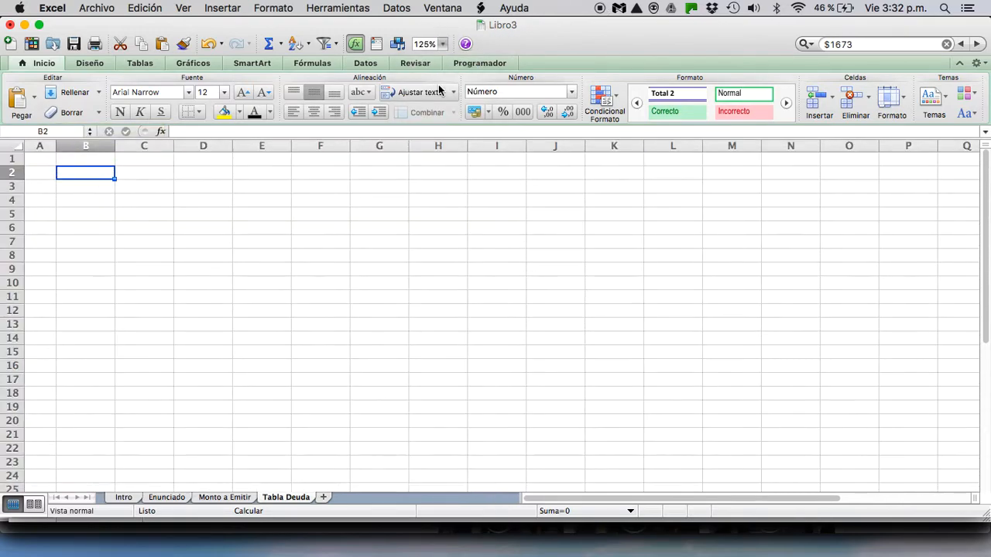
# Enter the title Tabla de Amortización in B2 of Tabla Deuda.
pyautogui.write('T')
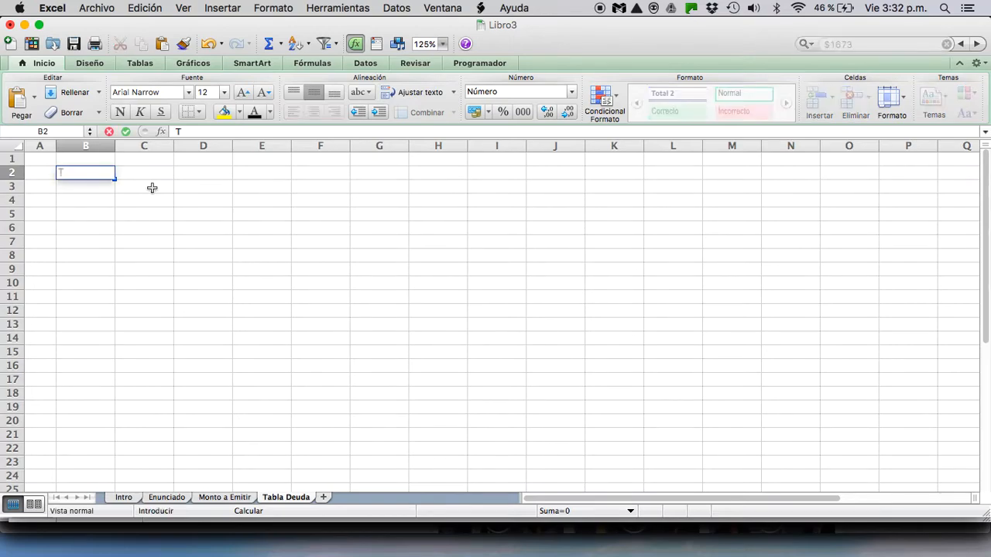
pyautogui.write('abla de Amortización')
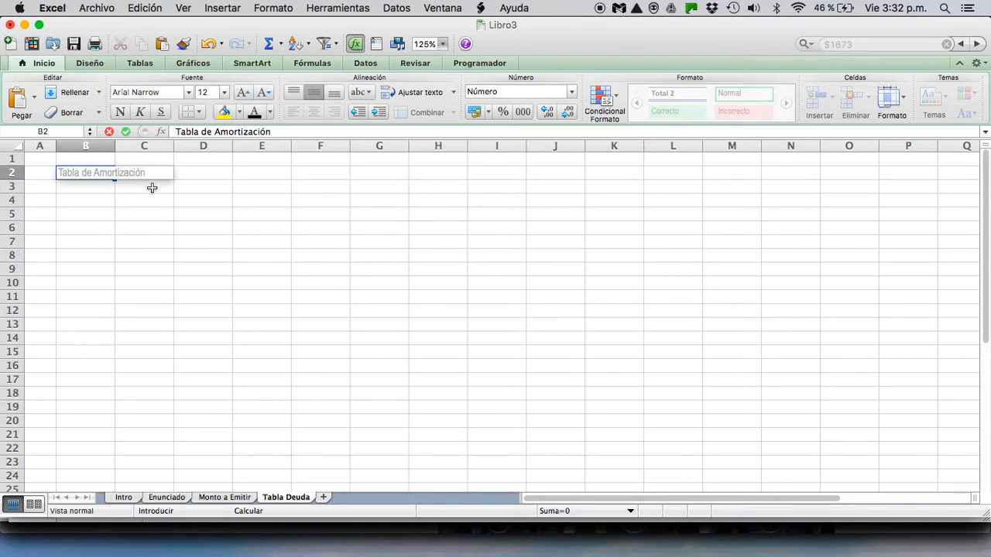
pyautogui.press('Return')
pyautogui.press('Return')
# Label B4 as Monto and link C4 to the Monto a Emitir value with ='Monto a Emitir'!C16.
pyautogui.write('Monto')
pyautogui.press('Tab')
pyautogui.write('=')
pyautogui.click(152, 192)
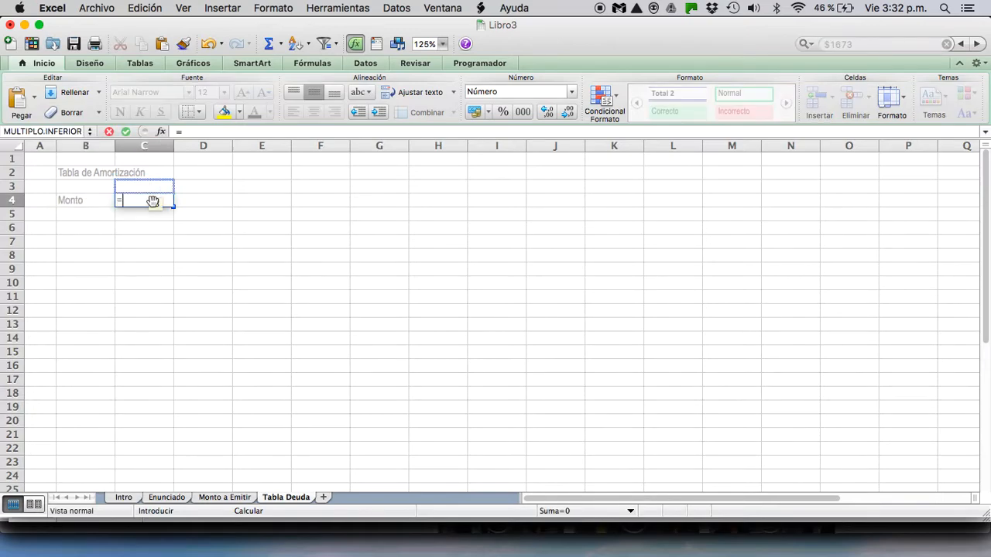
pyautogui.click(209, 497)
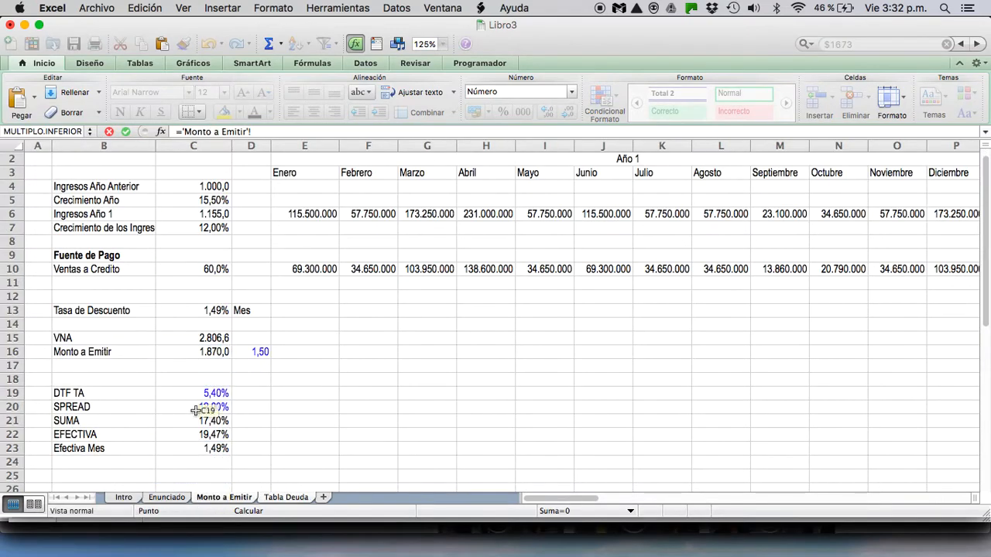
pyautogui.click(225, 351)
pyautogui.press('Return')
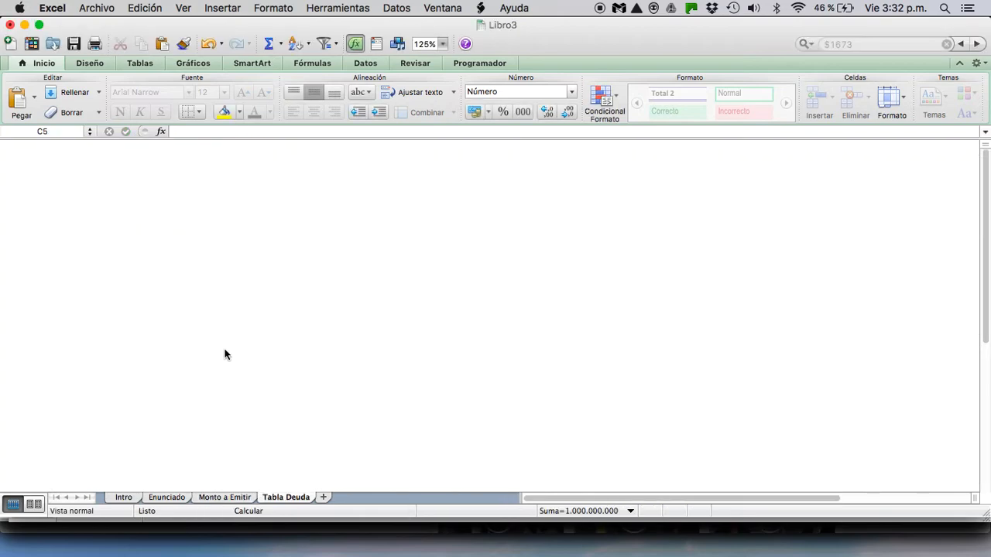
# Set the font colour of the Monto label, its amount and the Tabla de Amortización title to black.
pyautogui.click(71, 201)
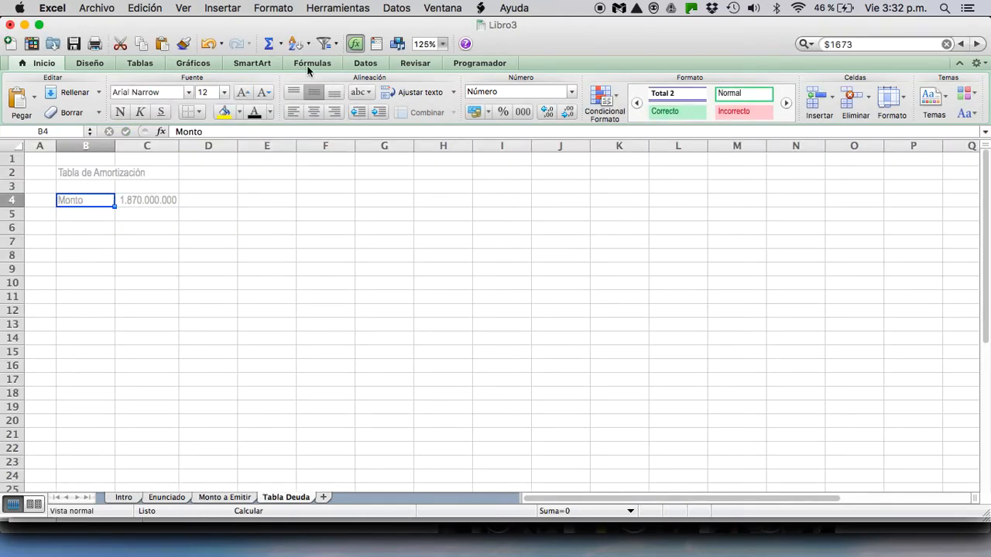
pyautogui.click(254, 112)
pyautogui.click(153, 200)
pyautogui.click(254, 113)
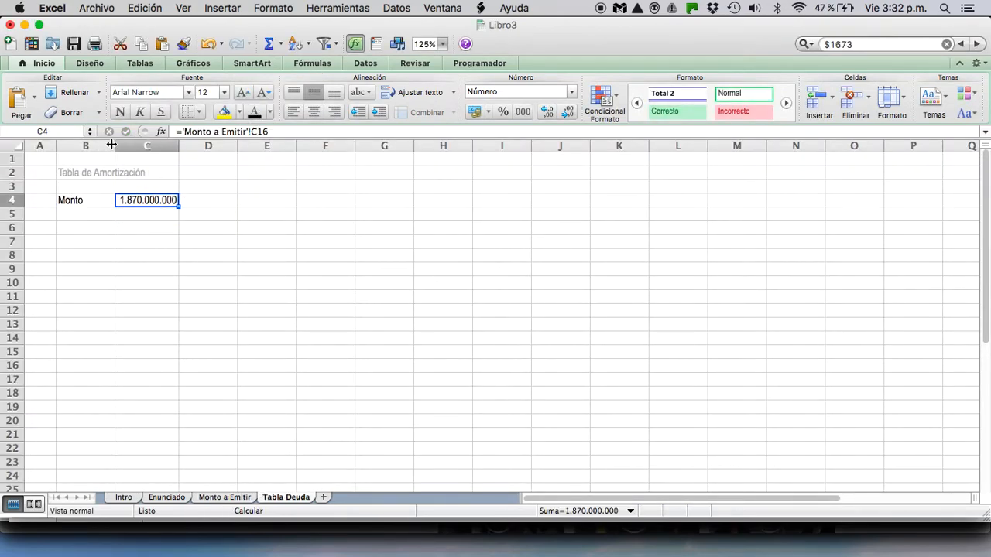
pyautogui.click(97, 172)
pyautogui.click(254, 113)
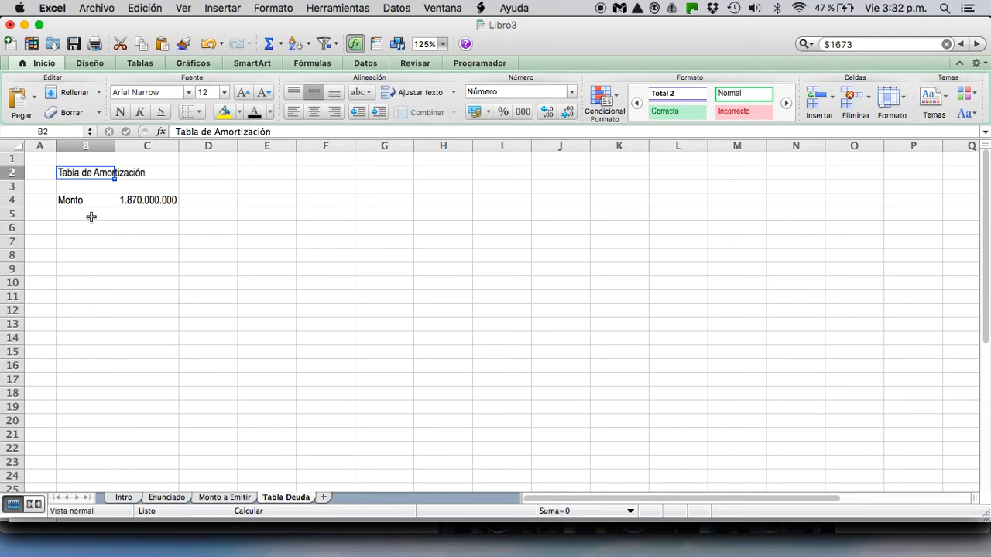
# Label B5 as Tasa below the Monto row.
pyautogui.click(88, 216)
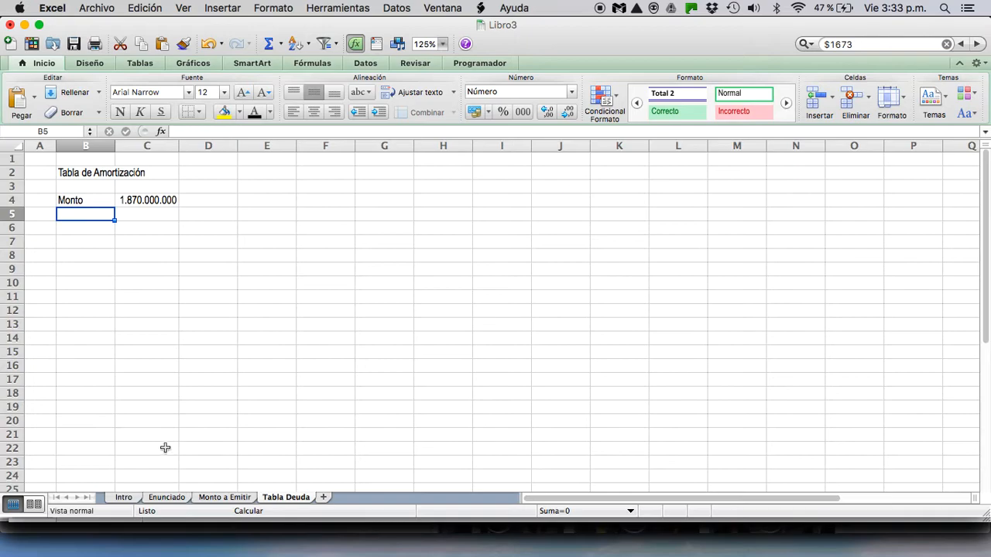
pyautogui.write('Tasa')
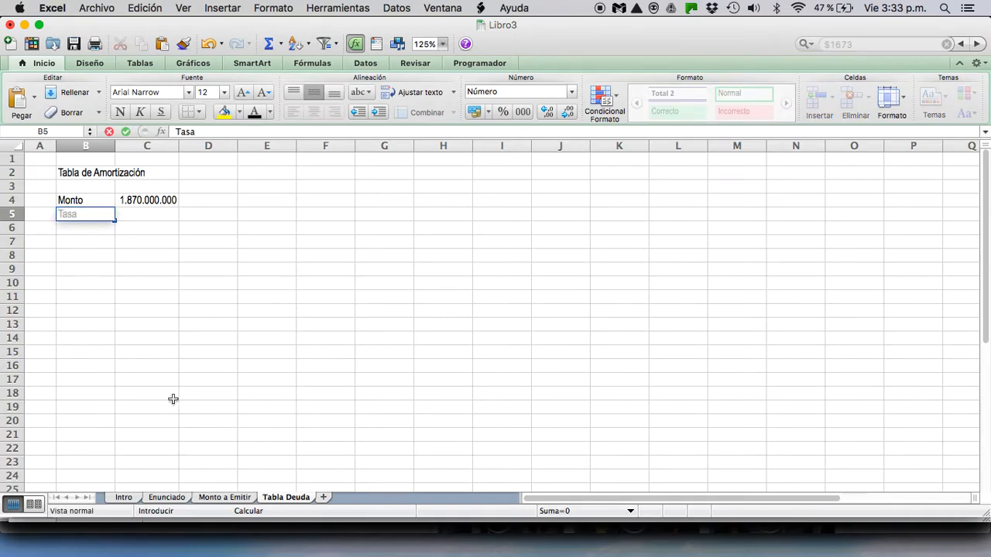
pyautogui.press('Tab')
pyautogui.write('=')
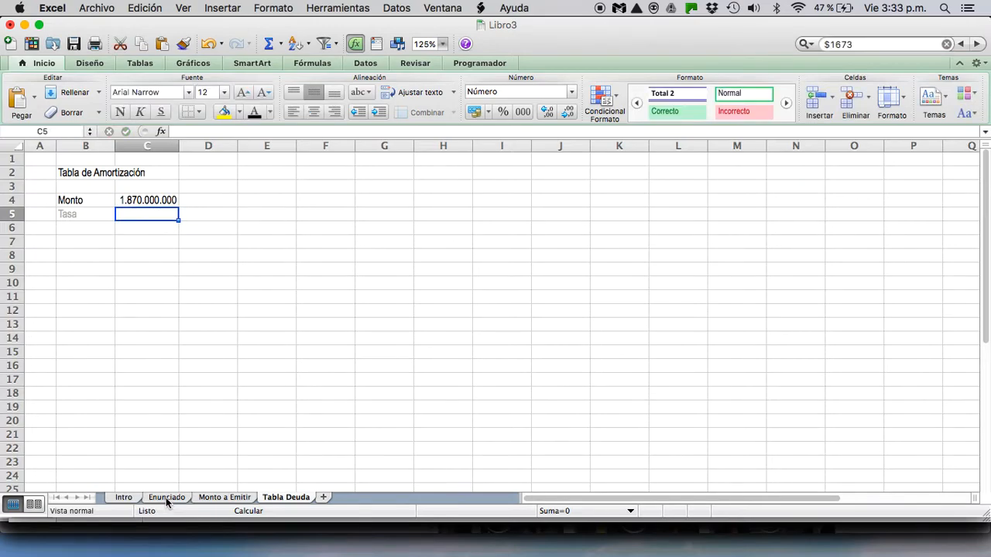
# Review the rate conditions in Enunciado and the DTF, spread and effective rate calculation in B19:C23 of Monto a Emitir.
pyautogui.click(166, 498)
pyautogui.scroll(-7, 256, 356)
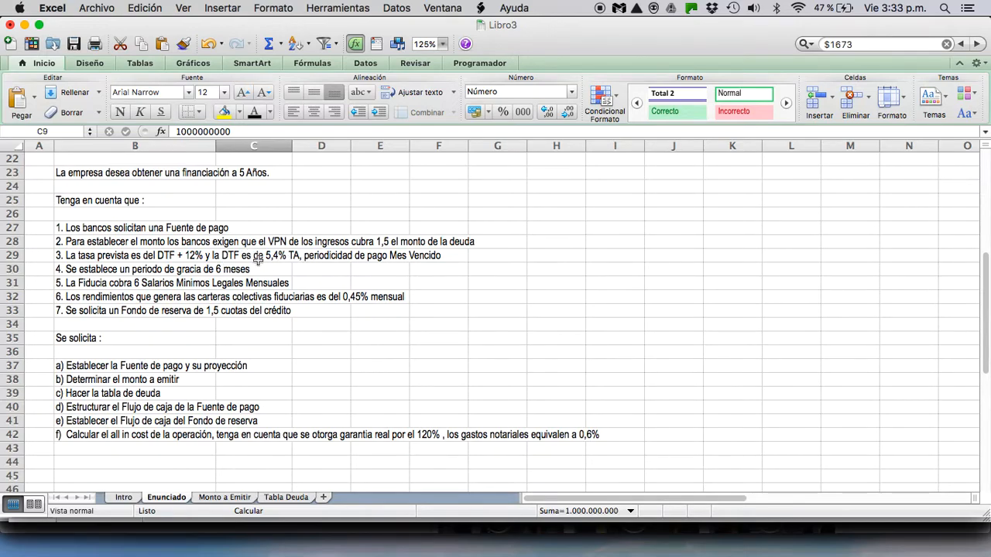
pyautogui.click(211, 498)
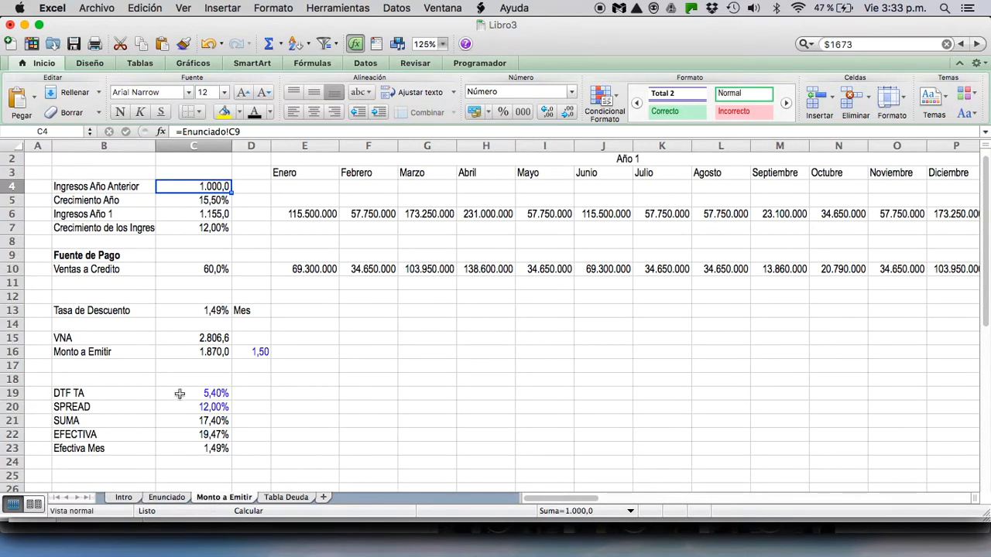
pyautogui.click(105, 398)
pyautogui.moveTo(105, 398); pyautogui.dragTo(225, 449)
pyautogui.click(280, 498)
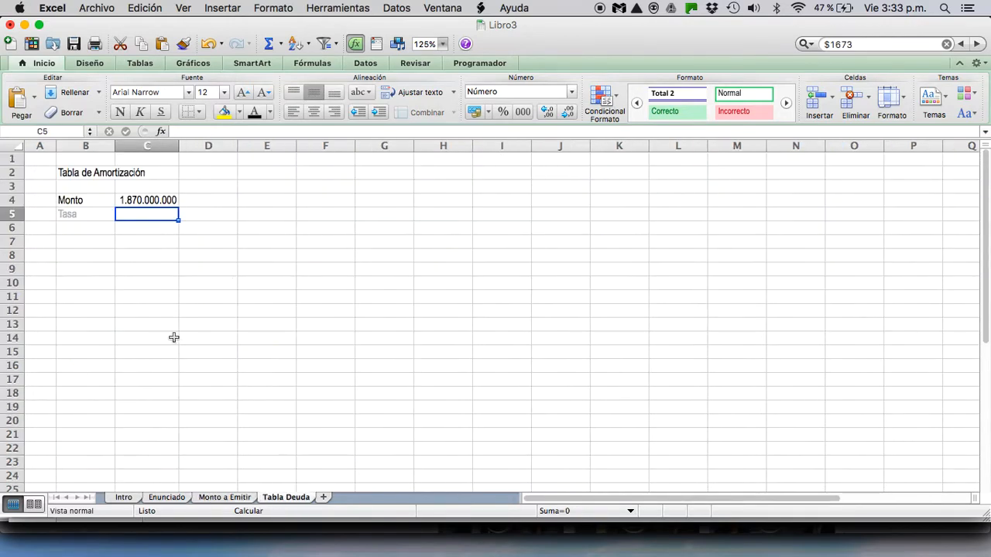
# Link C5 of Tabla Deuda to the Efectiva Mes rate in C23 of Monto a Emitir.
pyautogui.write('=')
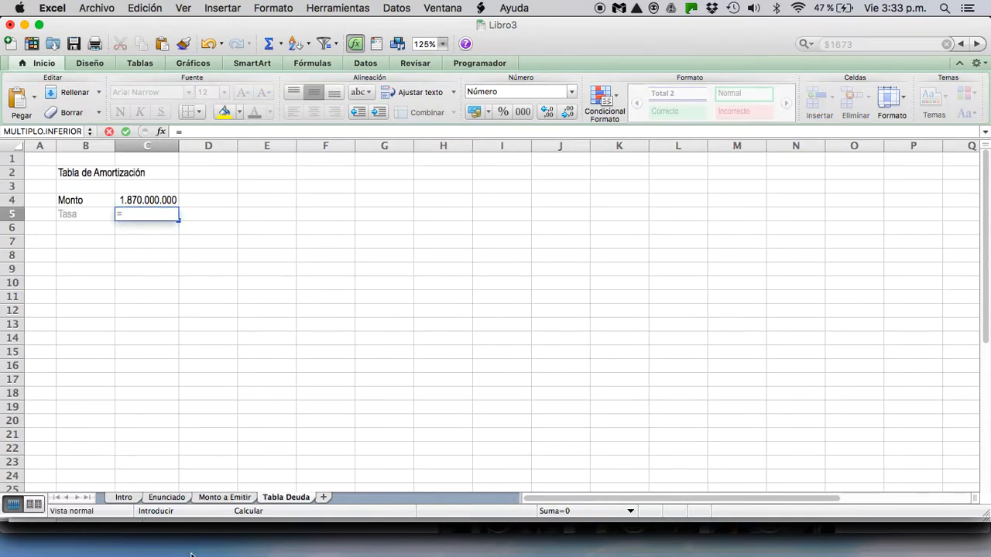
pyautogui.click(176, 500)
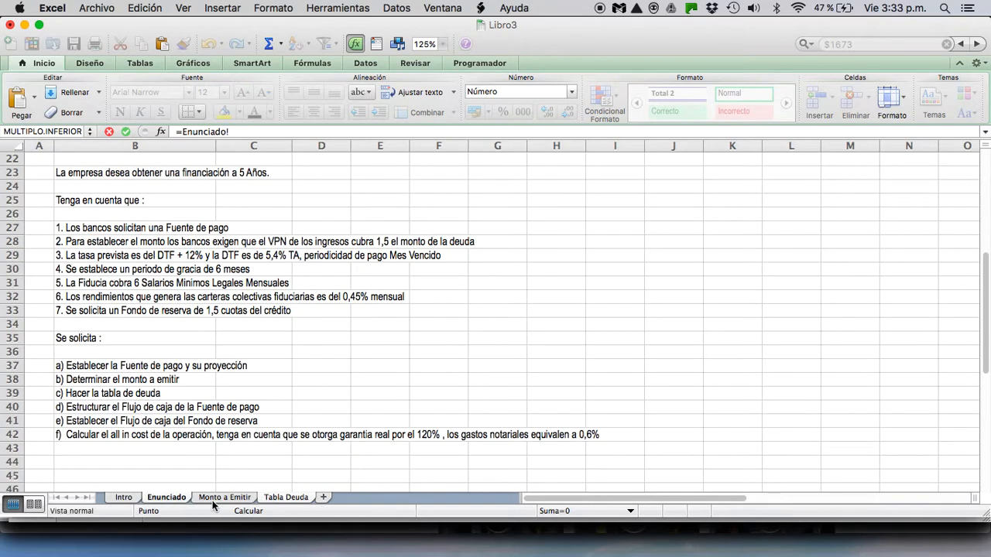
pyautogui.click(212, 497)
pyautogui.click(196, 448)
pyautogui.press('Return')
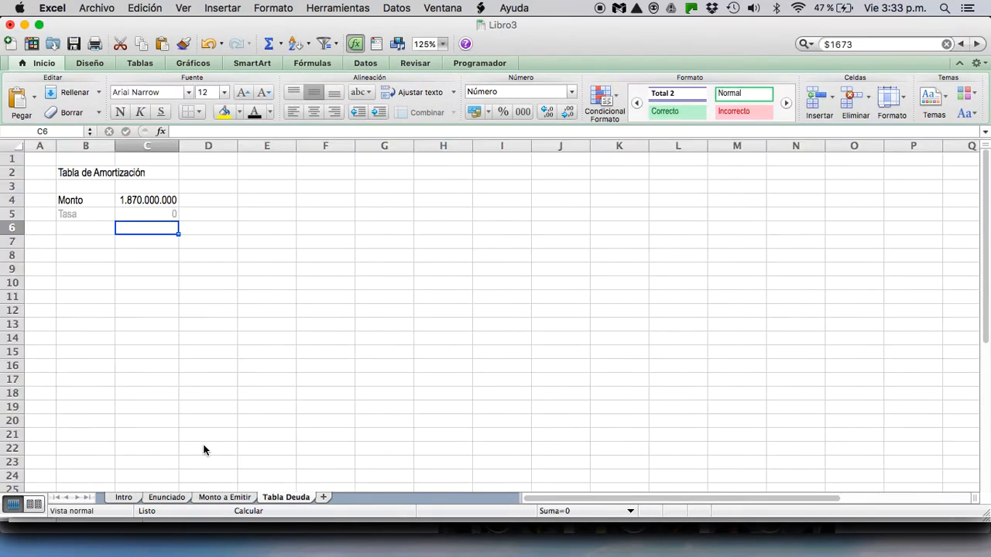
# Change the B5 label to Tasa Efectiva and enter Mes in D5 as the rate's period.
pyautogui.click(212, 130)
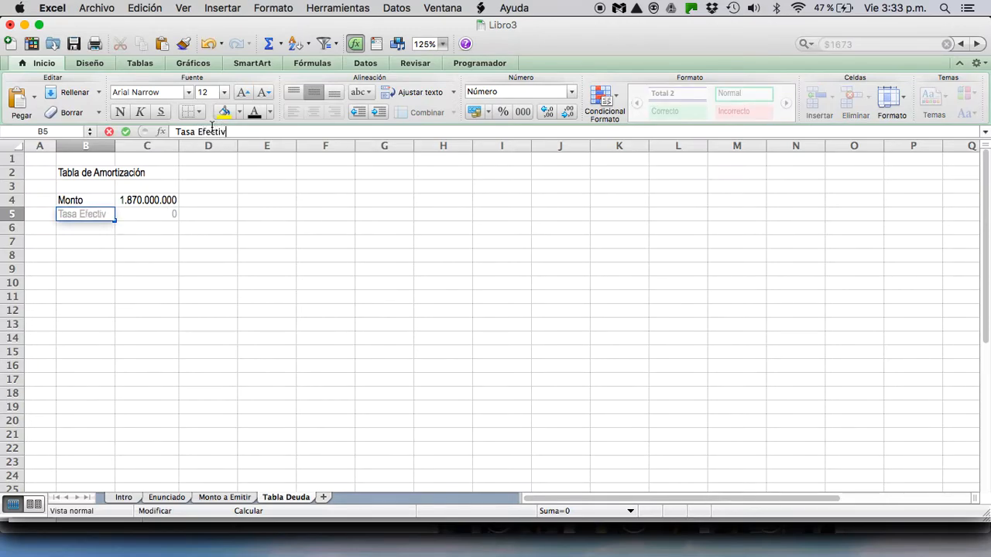
pyautogui.press('Tab')
pyautogui.press('Tab')
pyautogui.write('Mn')
pyautogui.write('s')
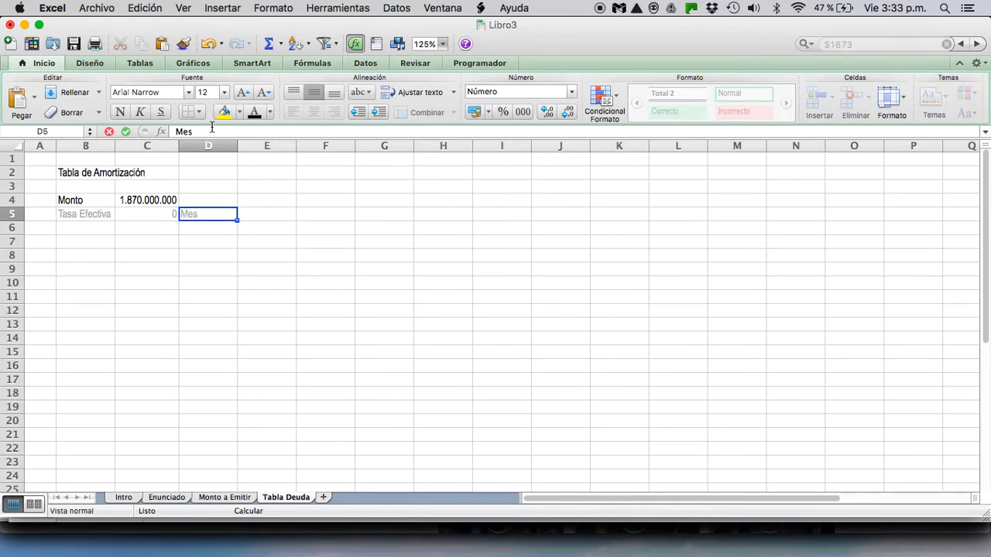
# Set the font colour of the Tasa Efectiva row, B5:D5, to black.
pyautogui.press('Left')
pyautogui.press('Left')
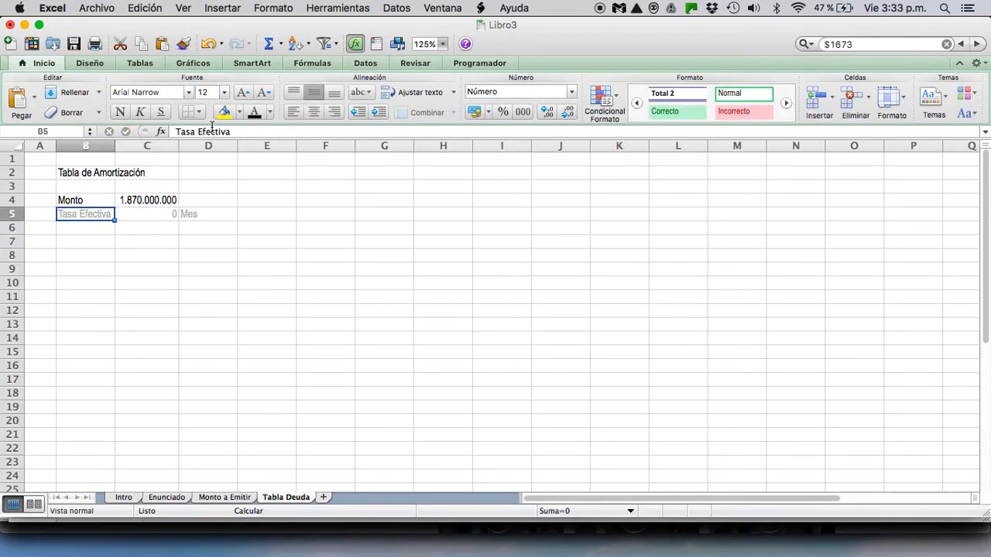
pyautogui.hotkey('shift', 'Right')
pyautogui.hotkey('shift', 'Right')
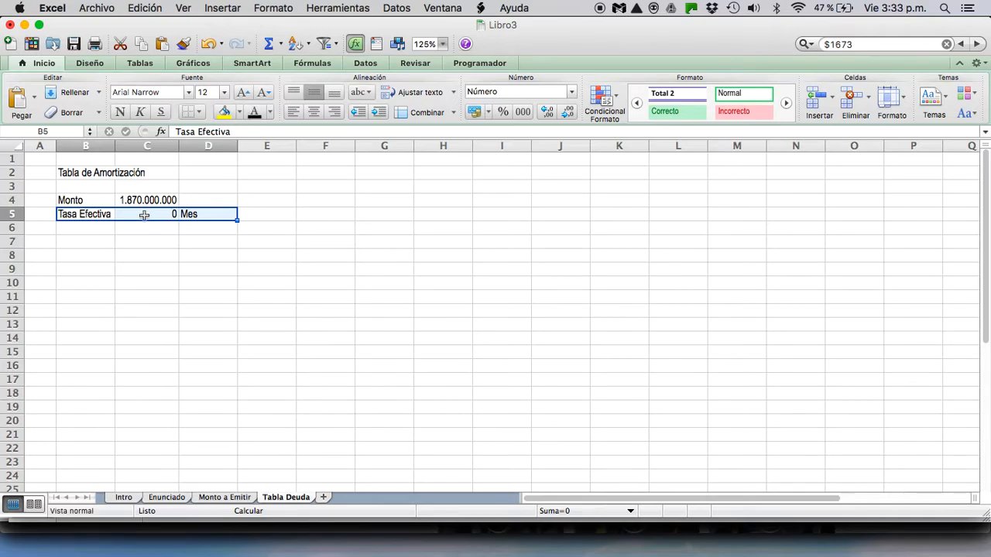
# Format the effective rate in C5 as a percentage with two decimal places.
pyautogui.click(144, 215)
pyautogui.click(503, 111)
pyautogui.click(546, 112)
pyautogui.click(547, 111)
# Label B6 as Plazo below the Tasa Efectiva row.
pyautogui.click(82, 215)
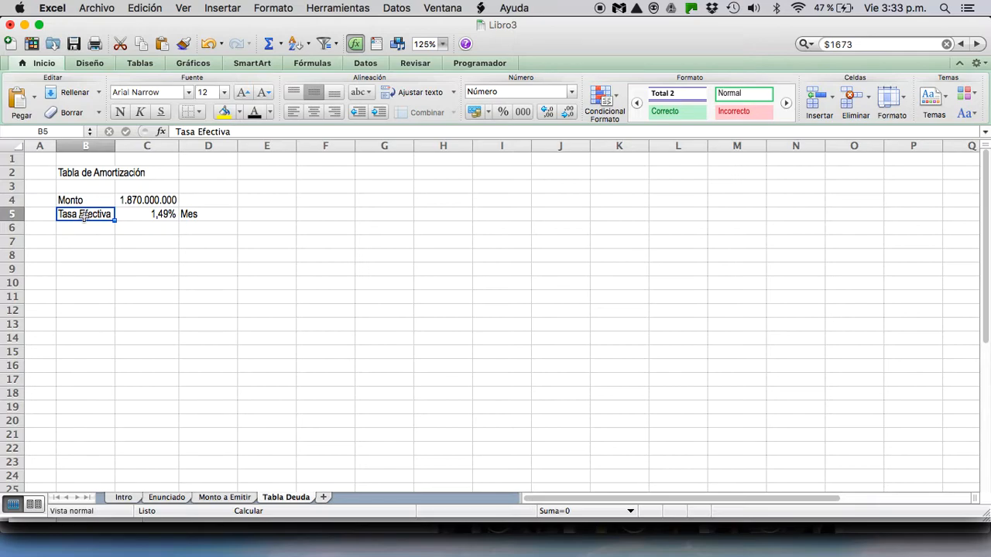
pyautogui.press('Down')
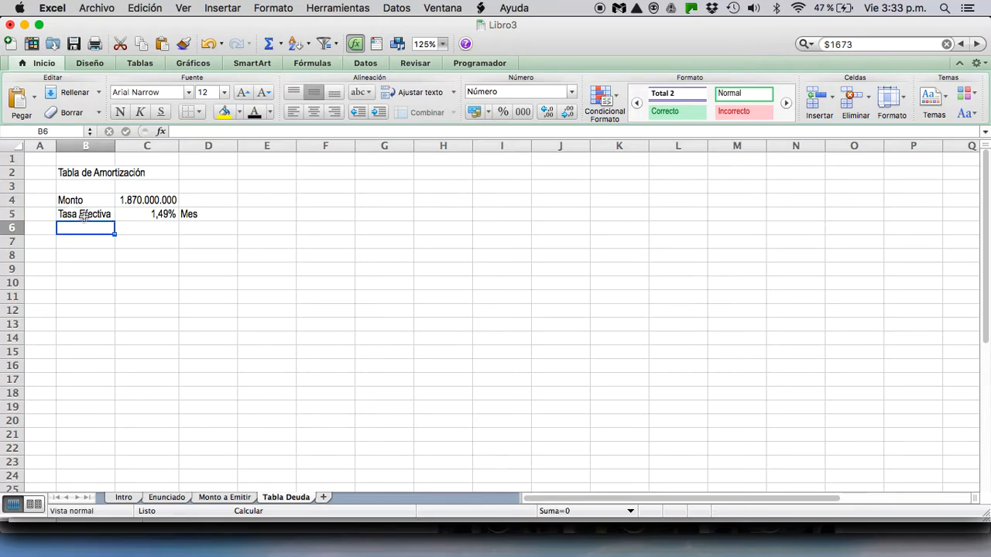
pyautogui.write('Plazo')
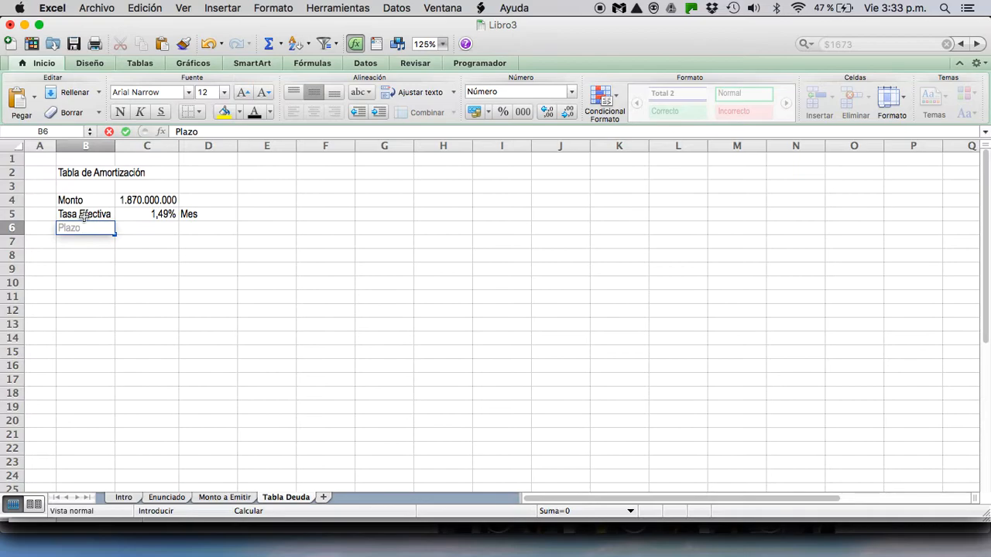
pyautogui.press('Return')
# Check the requested financing term in B23 of Enunciado and return to Tabla Deuda.
pyautogui.click(163, 498)
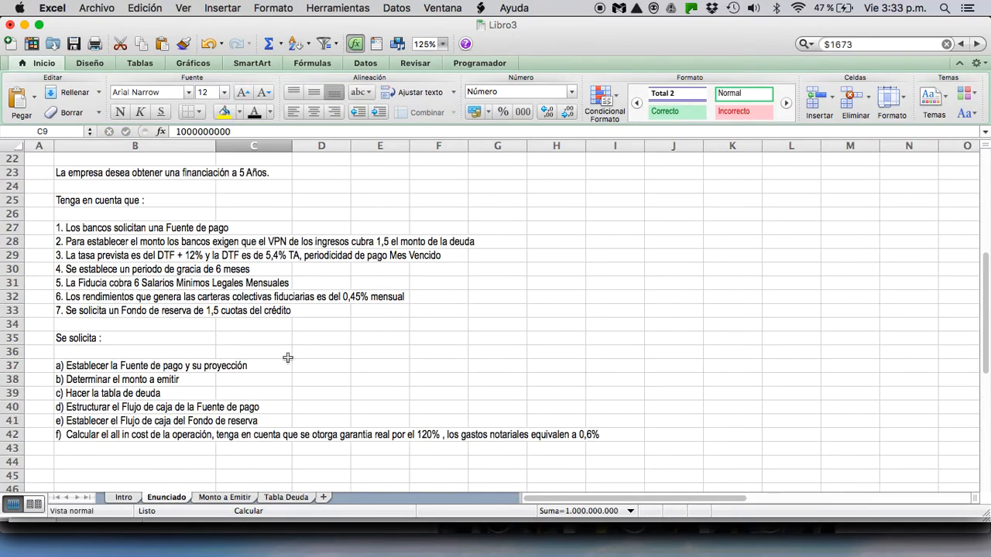
pyautogui.scroll(5, 241, 456)
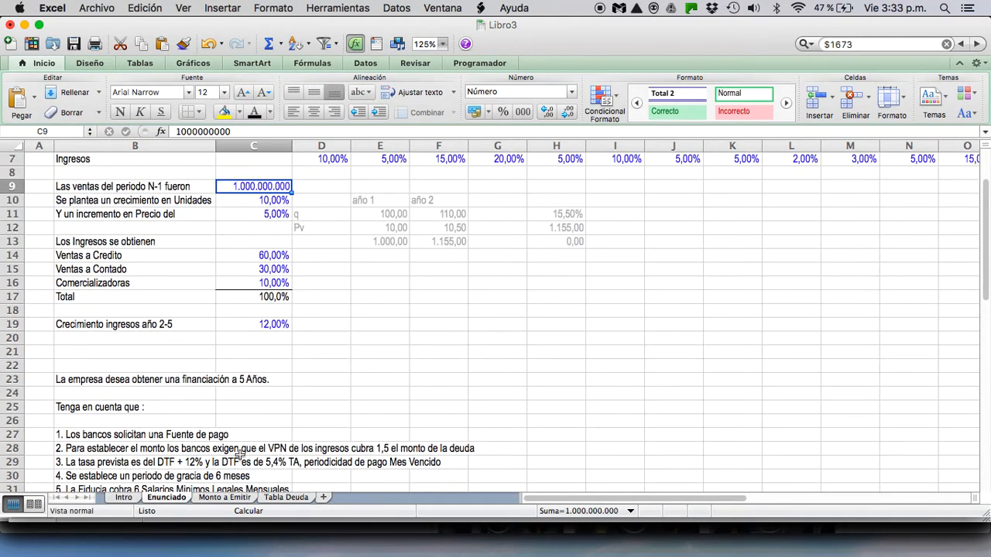
pyautogui.click(124, 379)
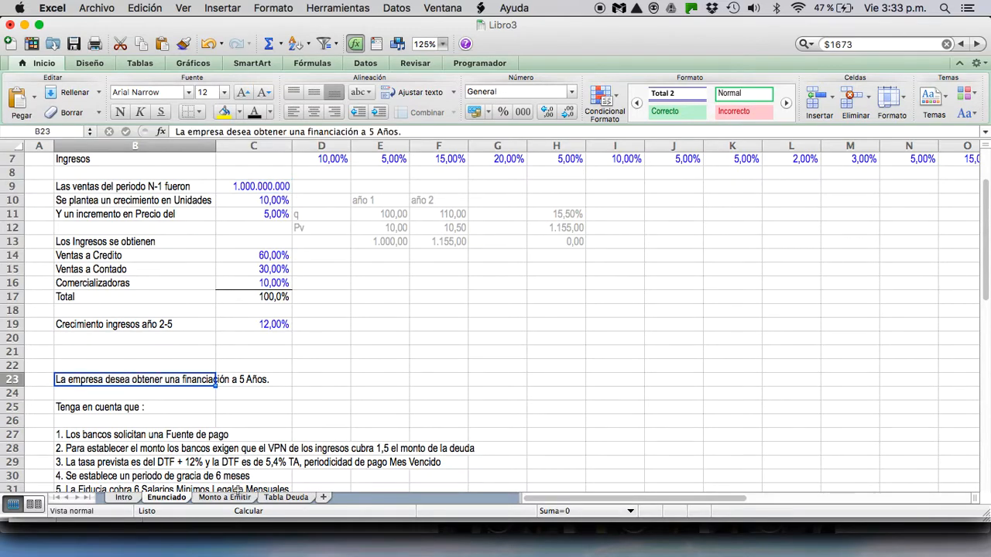
pyautogui.click(294, 498)
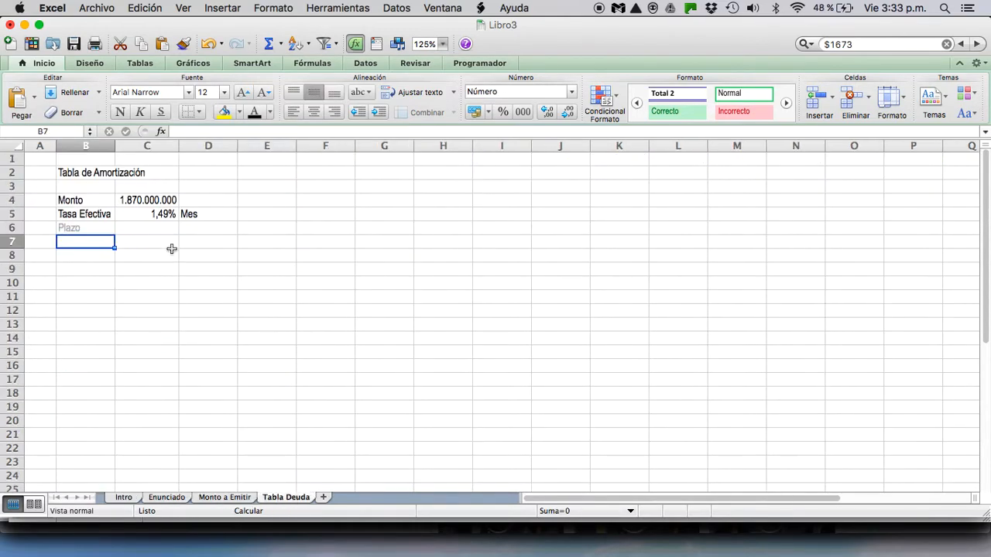
# Enter the term in C6 as =5*12 and its unit Meses in D6.
pyautogui.click(152, 231)
pyautogui.write('=')
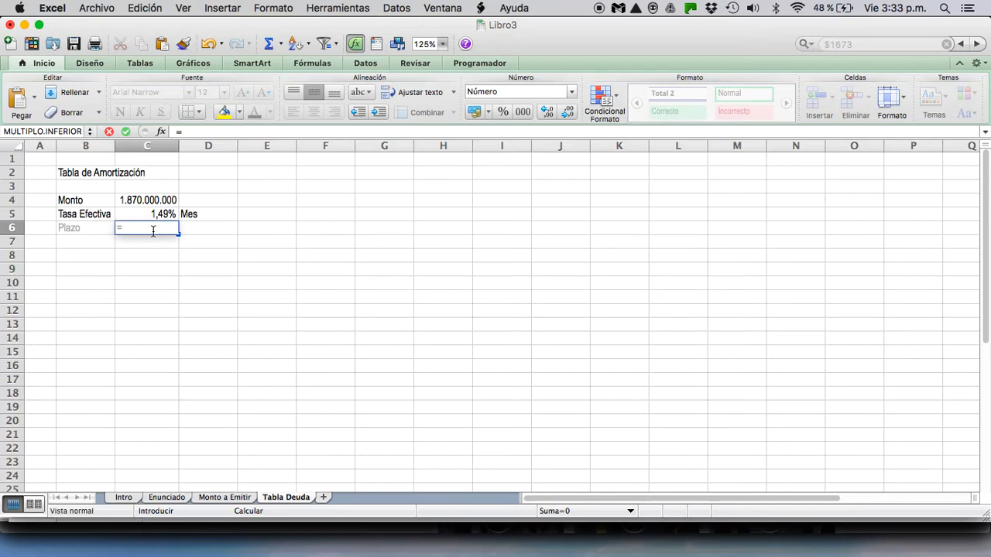
pyautogui.write('5*12')
pyautogui.press('Return')
pyautogui.press('Up')
pyautogui.press('Right')
pyautogui.write('Meses')
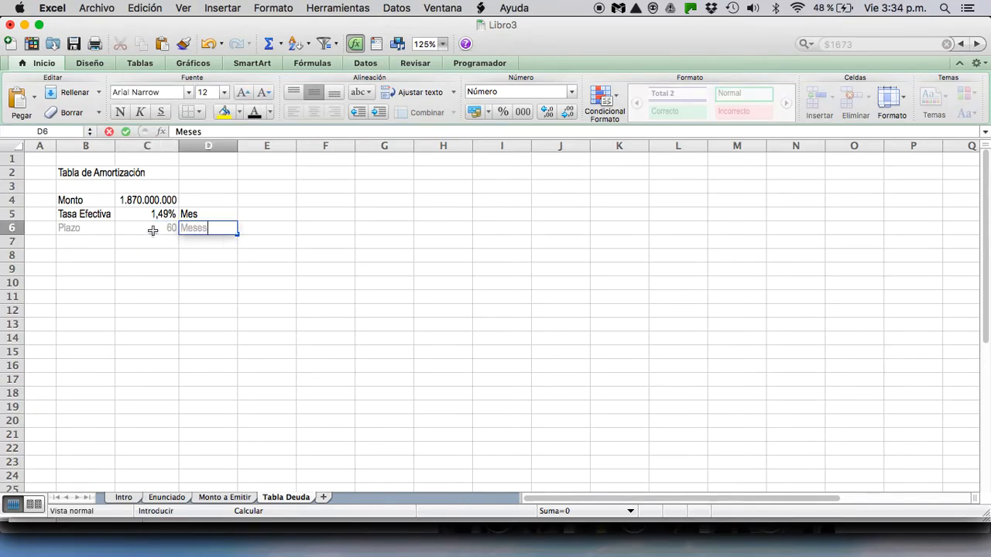
pyautogui.press('Return')
# Colour the term value in C6 blue and the Plazo and Meses labels in B6 and D6 black.
pyautogui.click(152, 230)
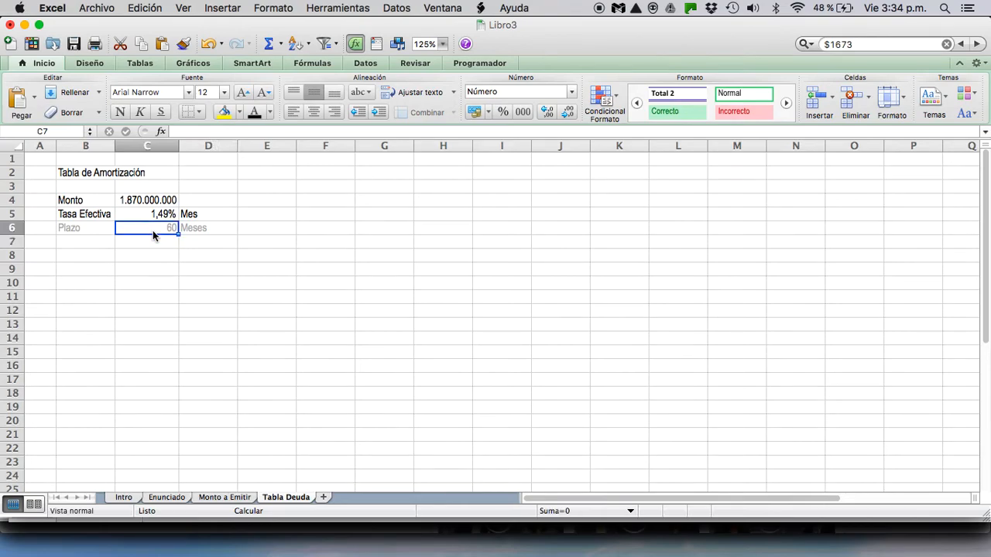
pyautogui.click(270, 112)
pyautogui.click(316, 239)
pyautogui.click(99, 229)
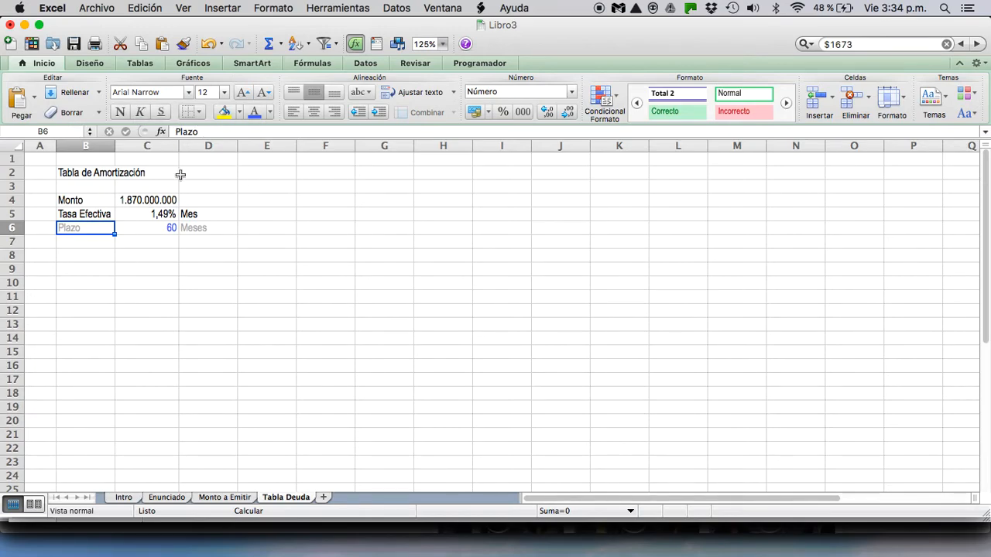
pyautogui.click(199, 229)
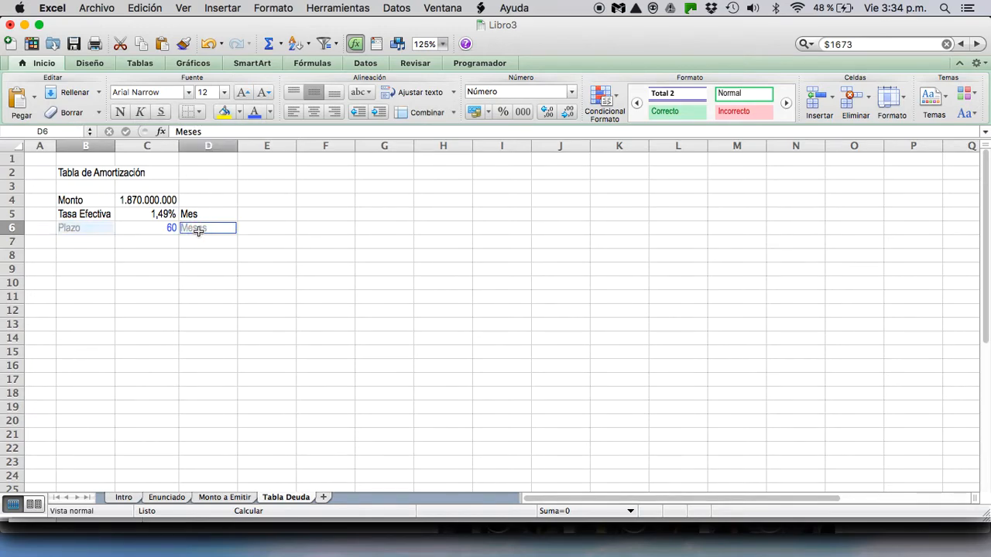
pyautogui.click(270, 112)
pyautogui.click(260, 132)
# Label B7 as Modalidad below the Plazo row.
pyautogui.click(78, 240)
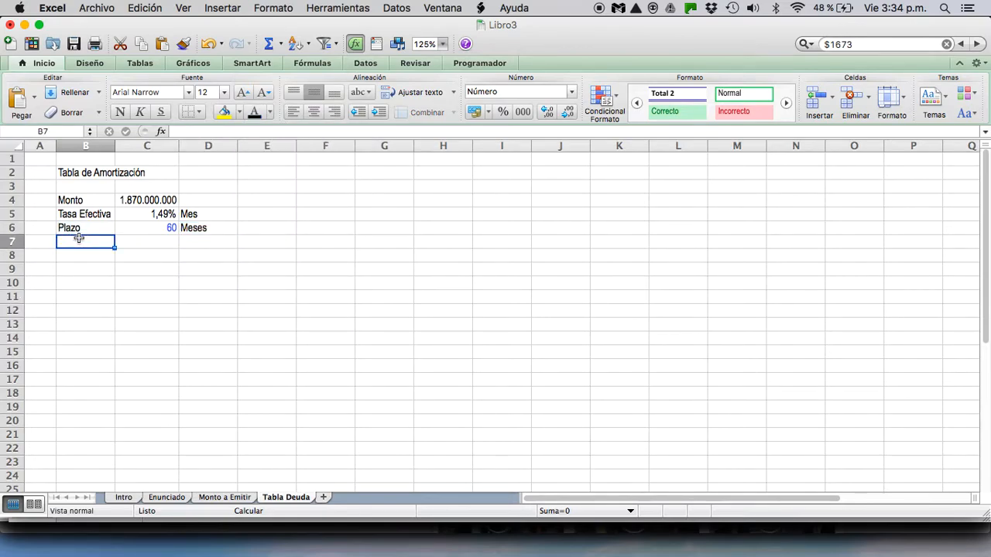
pyautogui.write('Modalidad')
pyautogui.press('Return')
# Check the payment conditions and requested tasks listed on the Enunciado sheet and return to Tabla Deuda.
pyautogui.click(212, 498)
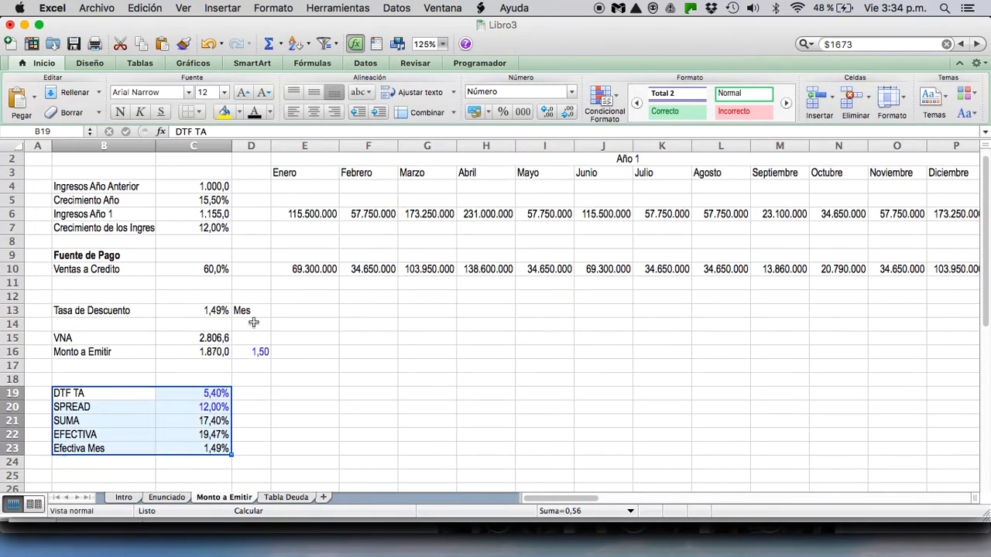
pyautogui.click(166, 499)
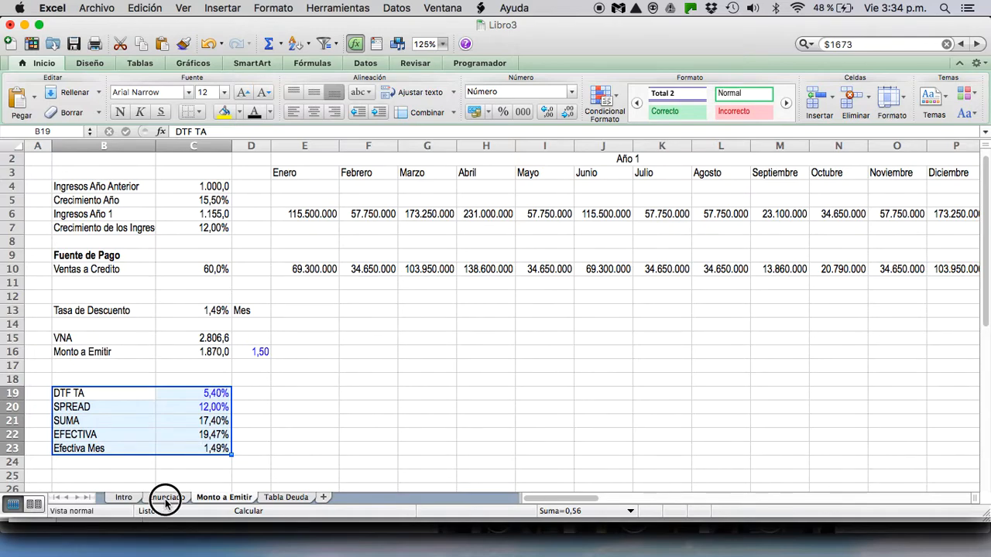
pyautogui.scroll(-5, 256, 364)
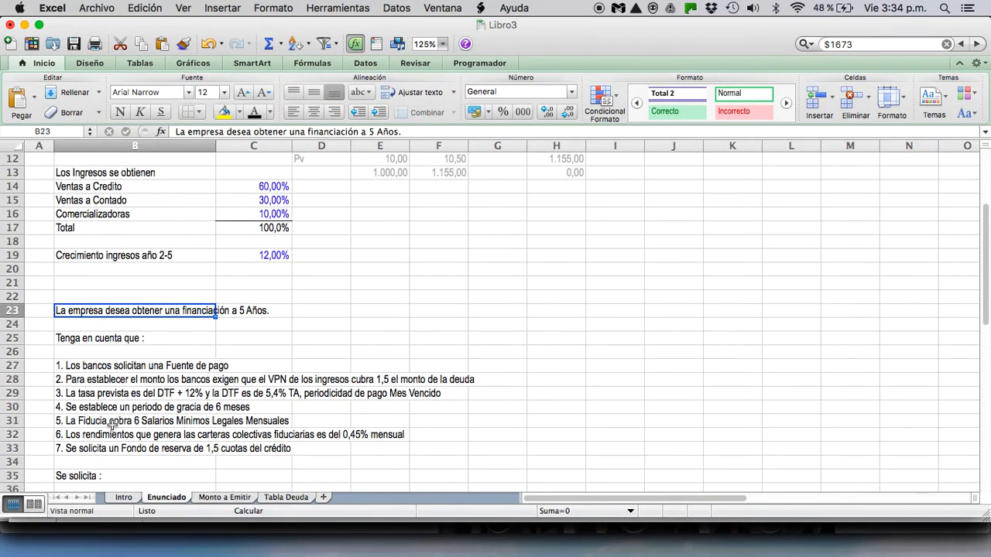
pyautogui.scroll(-7, 165, 454)
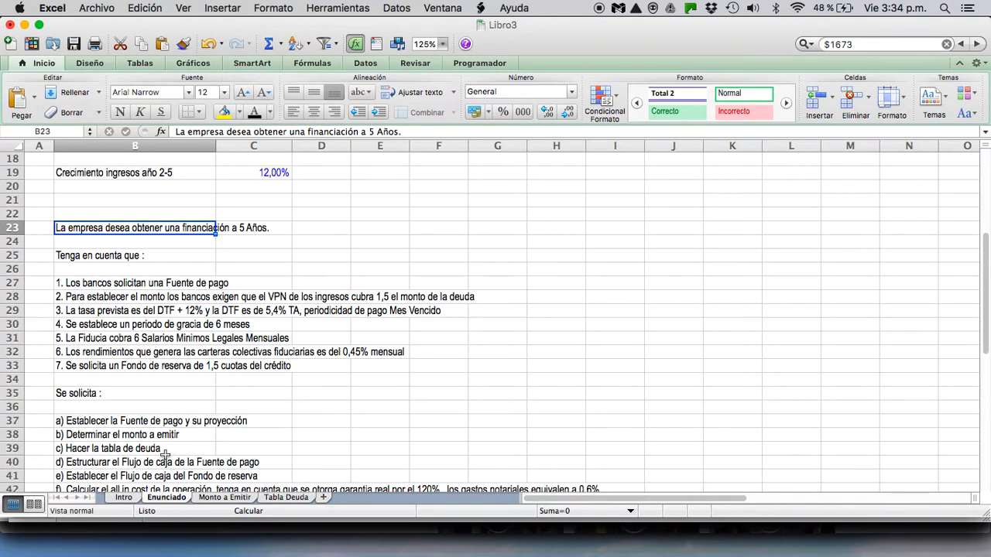
pyautogui.scroll(20, 165, 454)
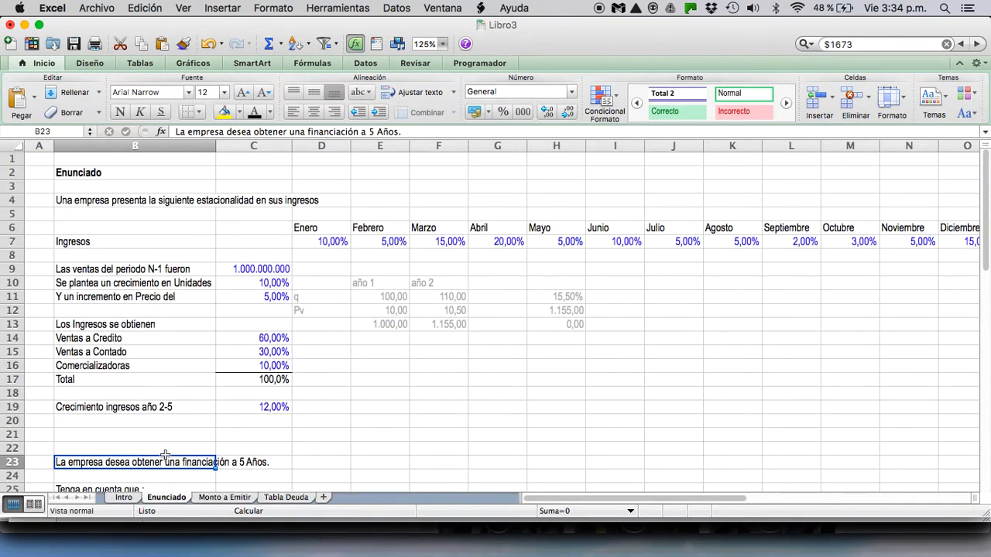
pyautogui.click(238, 499)
pyautogui.click(263, 497)
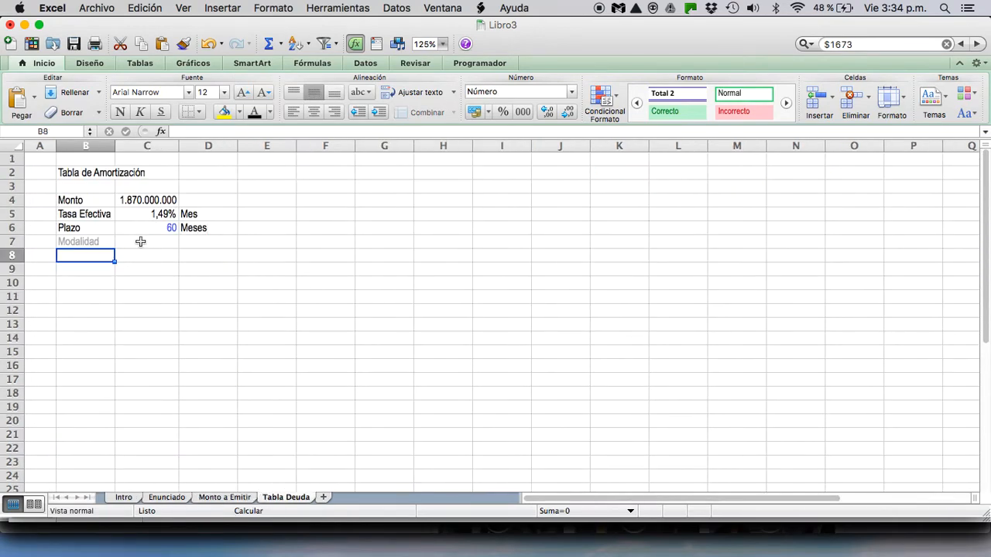
# Enter Mes Vencido as the payment modality in C7.
pyautogui.click(140, 241)
pyautogui.write('M')
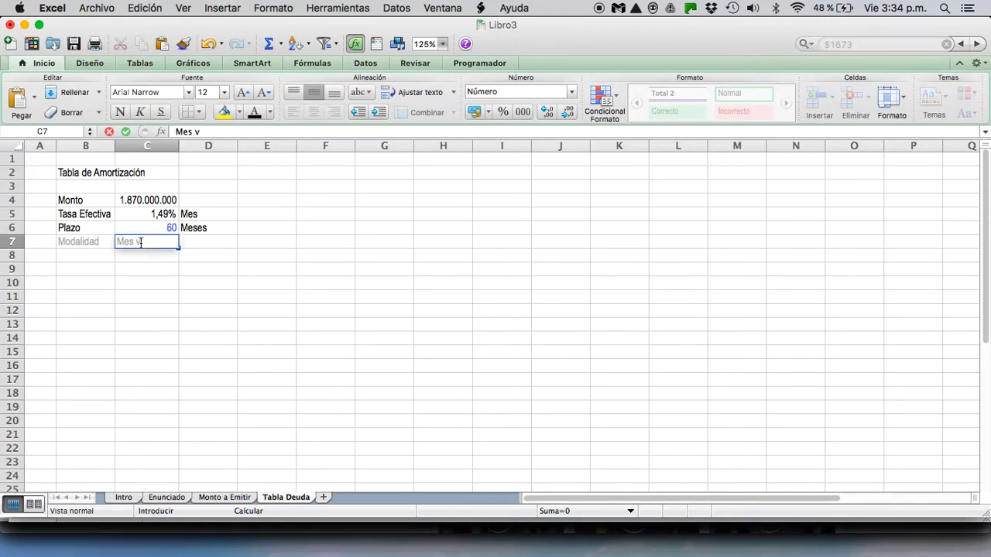
pyautogui.write('es Venc')
pyautogui.press('Return')
# Set the font of B7:C7 to black and recolour Mes Vencido in C7 blue.
pyautogui.moveTo(88, 240); pyautogui.dragTo(154, 229)
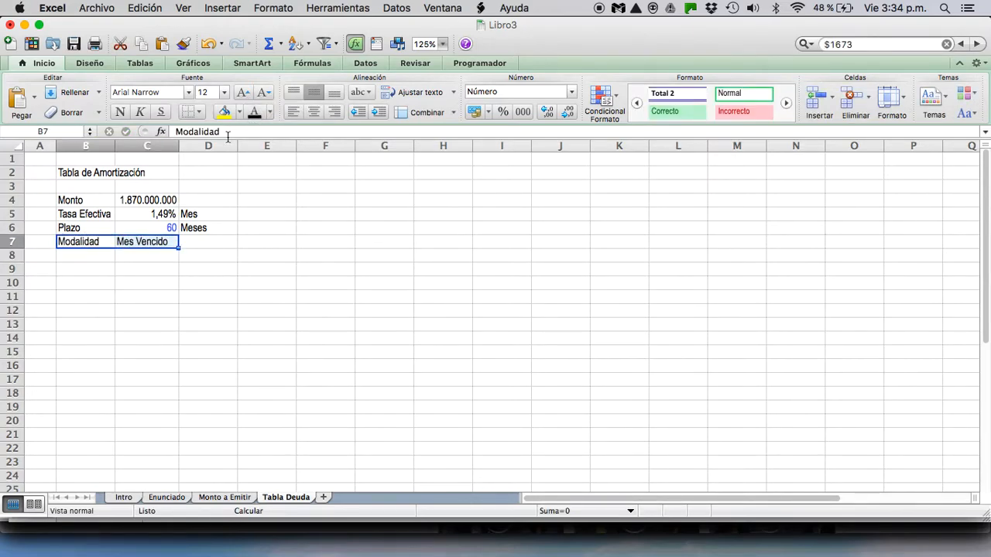
pyautogui.click(147, 241)
pyautogui.click(269, 111)
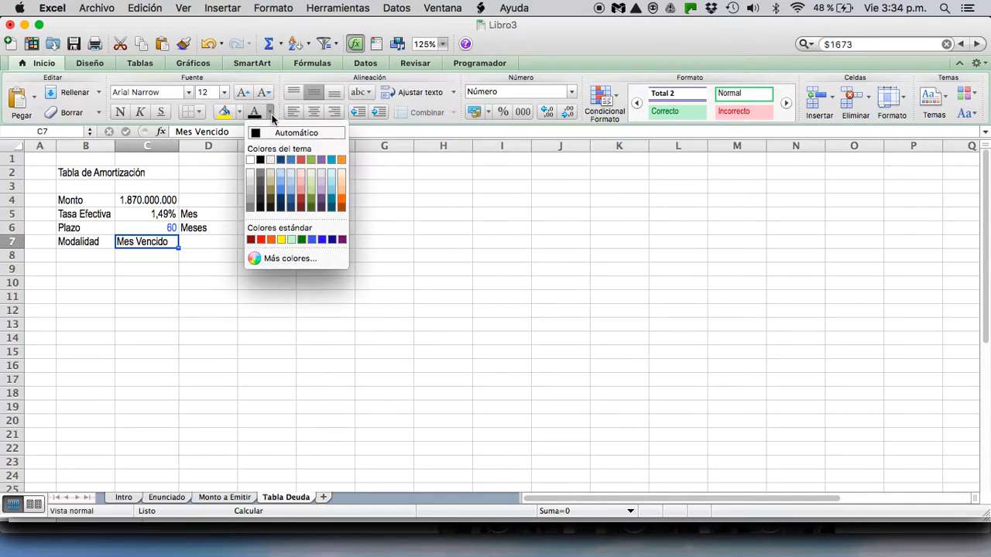
pyautogui.click(321, 242)
pyautogui.click(139, 298)
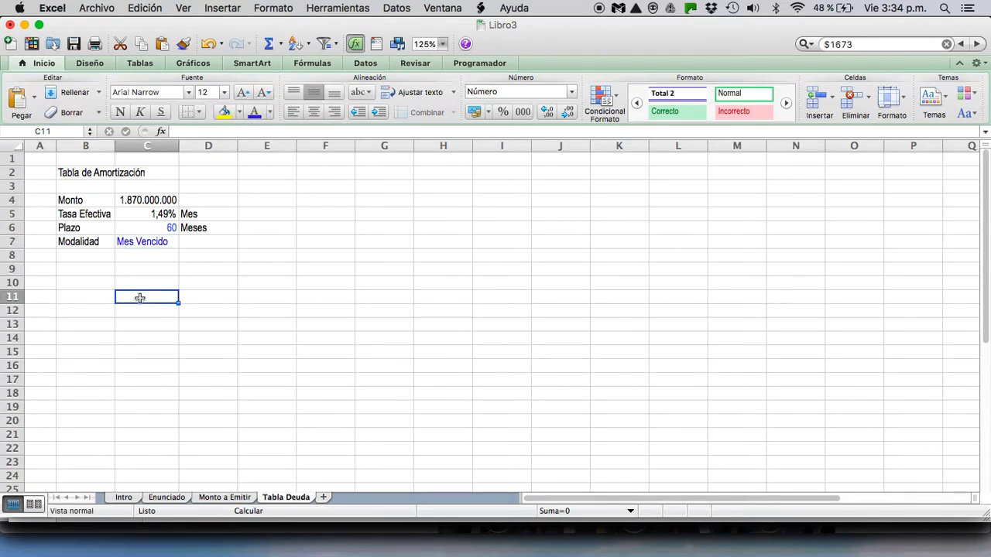
# Switch to PowerPoint, present the Tabla de amortización slide 10 of 06032017 CRITERIOS DE INVERSIÓN Y FIANCIACIÓN.pptx, and return to the Excel workbook.
pyautogui.moveTo(611, 535)
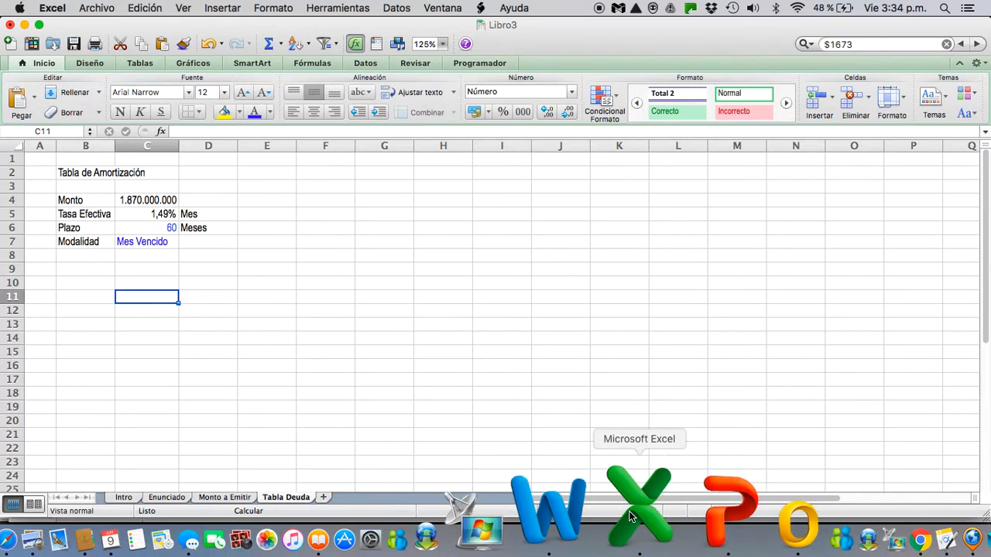
pyautogui.click(656, 520)
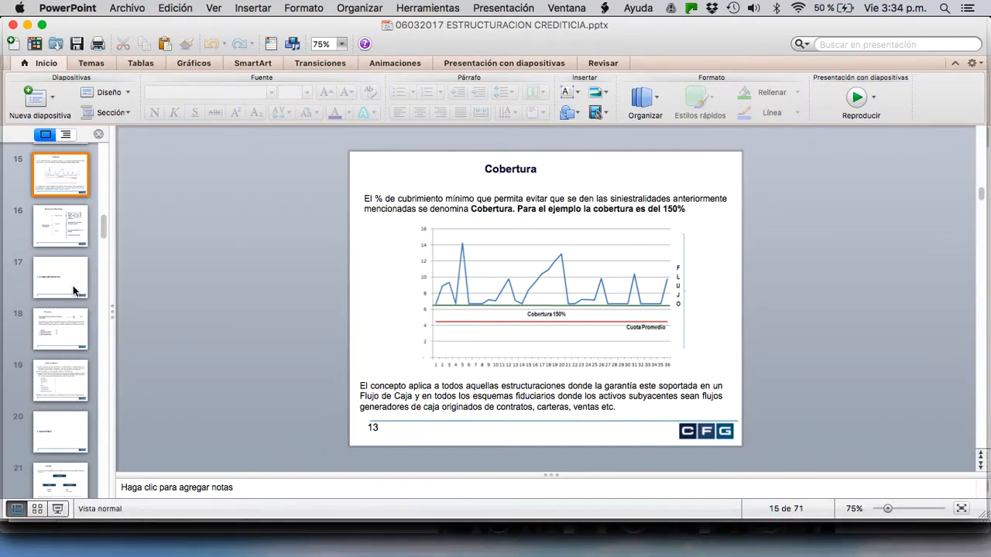
pyautogui.click(566, 8)
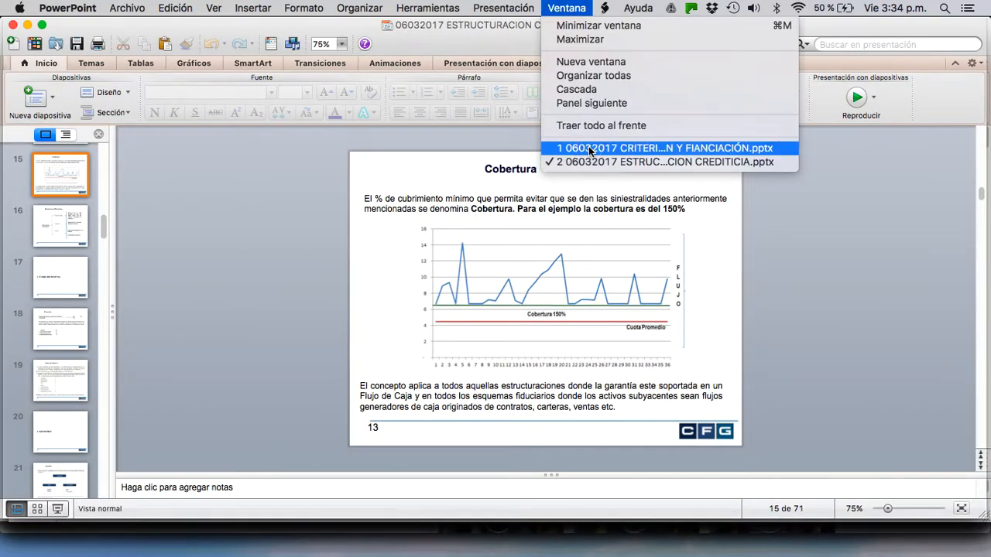
pyautogui.click(589, 147)
pyautogui.scroll(-10, 31, 310)
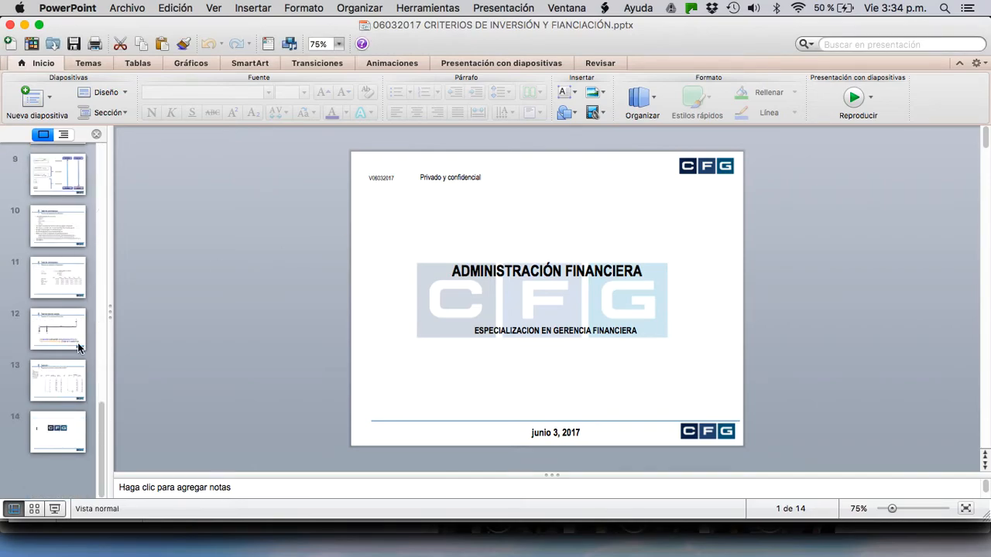
pyautogui.click(54, 269)
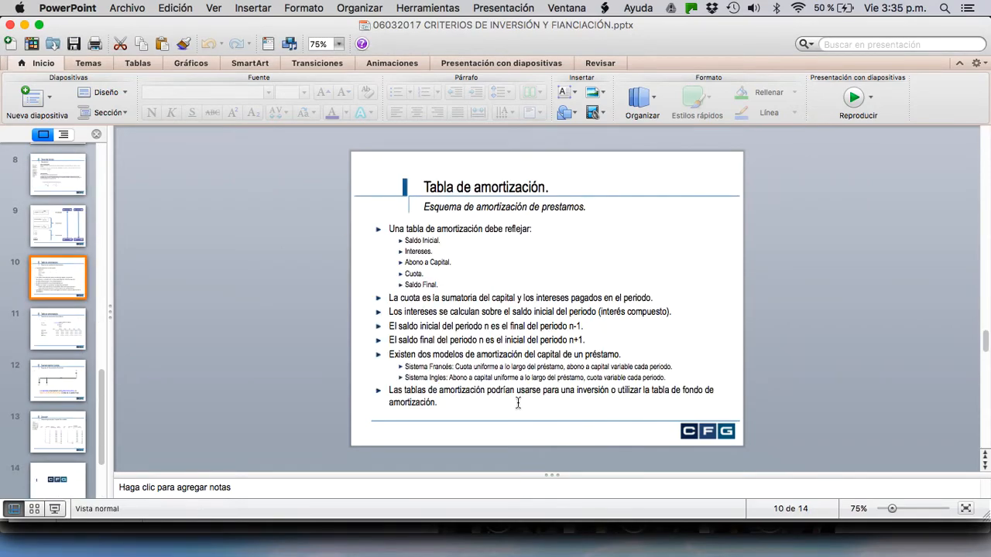
pyautogui.click(62, 510)
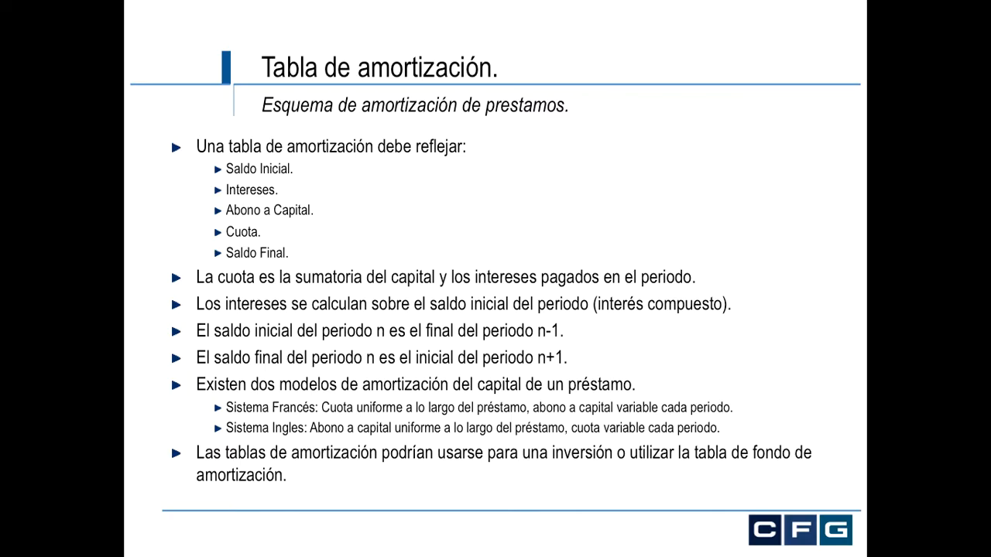
pyautogui.press('Escape')
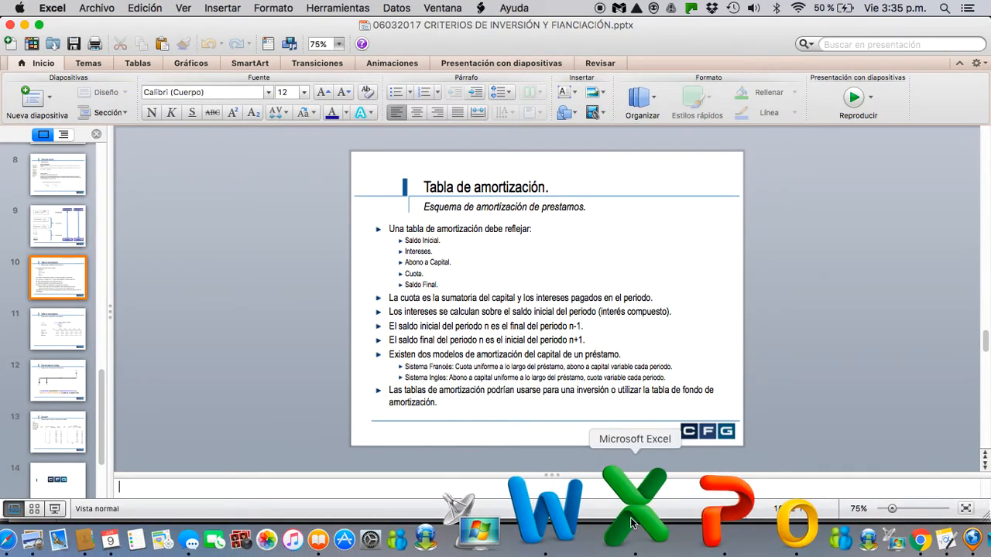
pyautogui.click(703, 523)
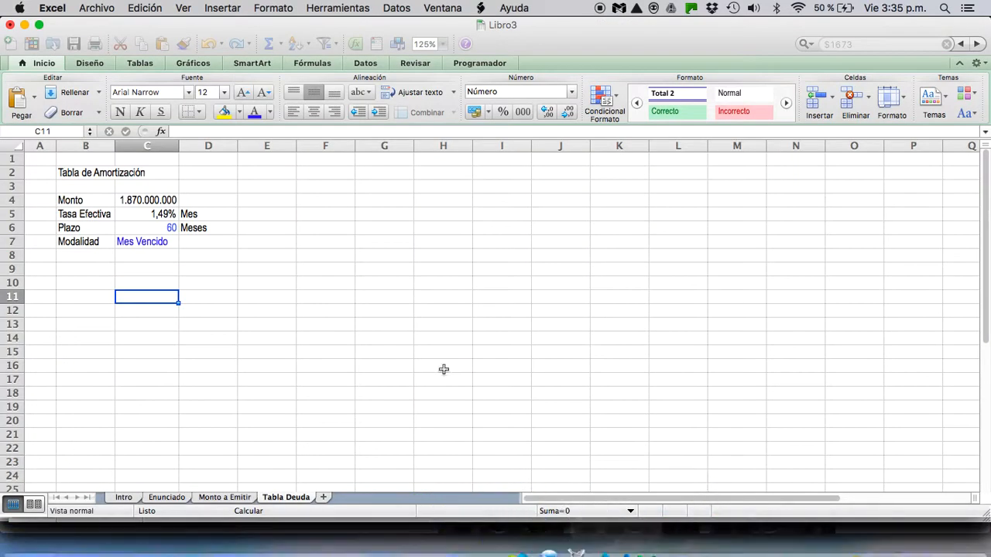
# Review the monthly column layout of the income projection on Monto a Emitir and return to Tabla Deuda.
pyautogui.click(183, 498)
pyautogui.click(205, 498)
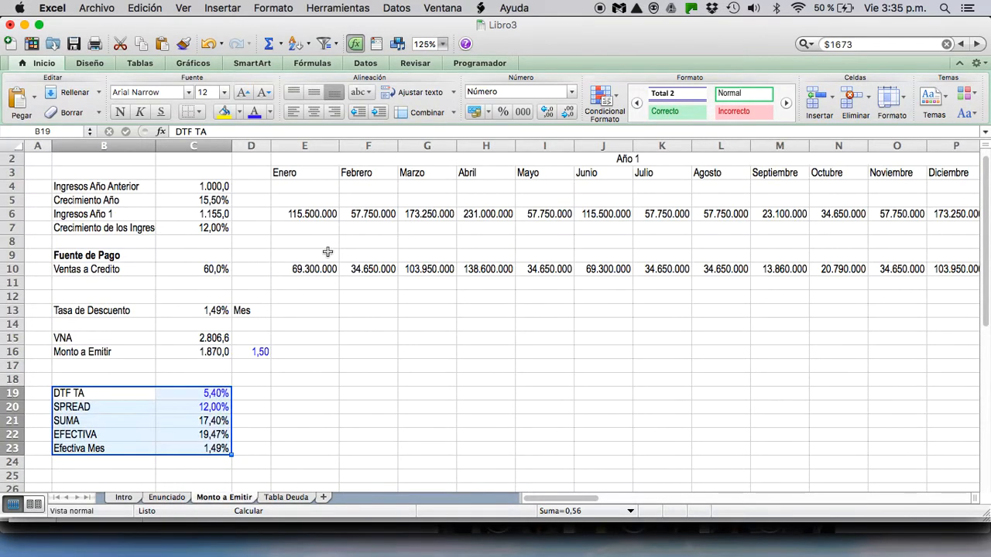
pyautogui.hscroll(3, 328, 252)
pyautogui.hscroll(5, 327, 252)
pyautogui.hscroll(-10, 328, 251)
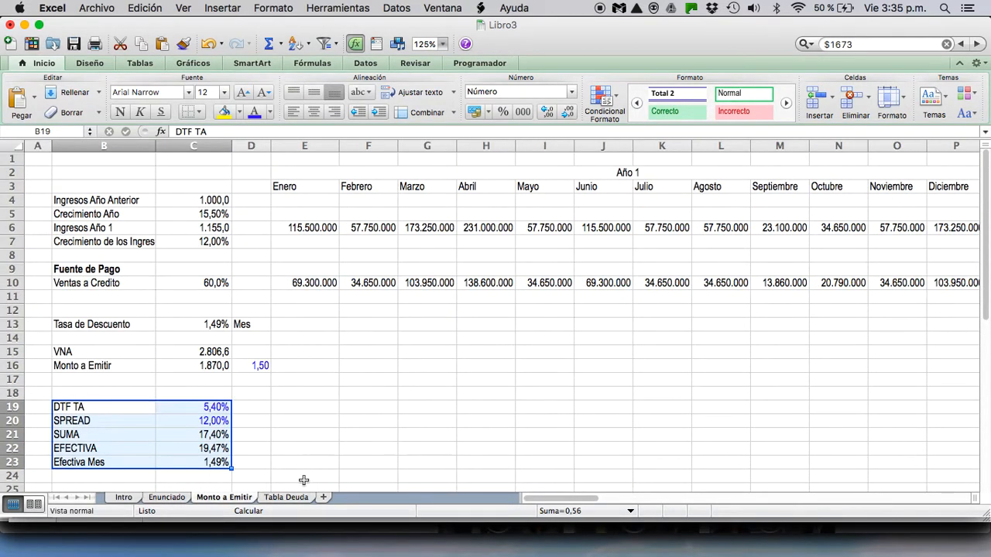
pyautogui.click(284, 498)
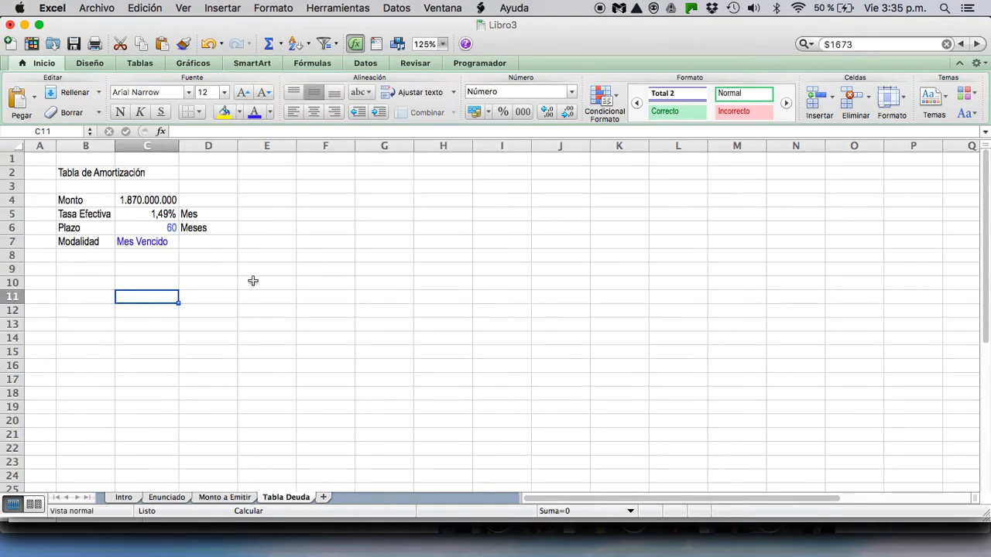
# Enter the heading Periodos in E10 above the period row.
pyautogui.click(253, 282)
pyautogui.write('Periodos')
pyautogui.press('Return')
# Enter 0 in D11 and 1 in E11 and extend the period series along row 11 to 60.
pyautogui.press('Left')
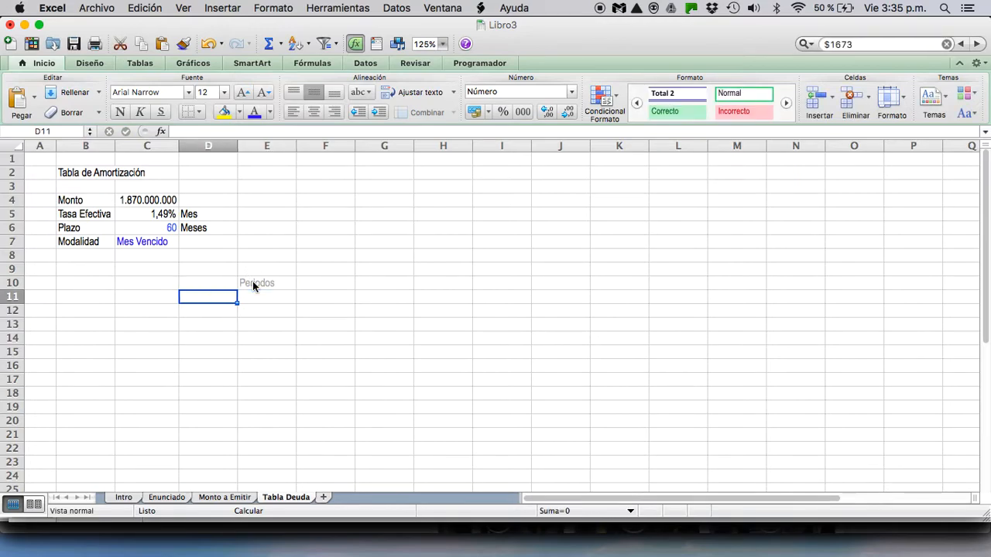
pyautogui.write('0')
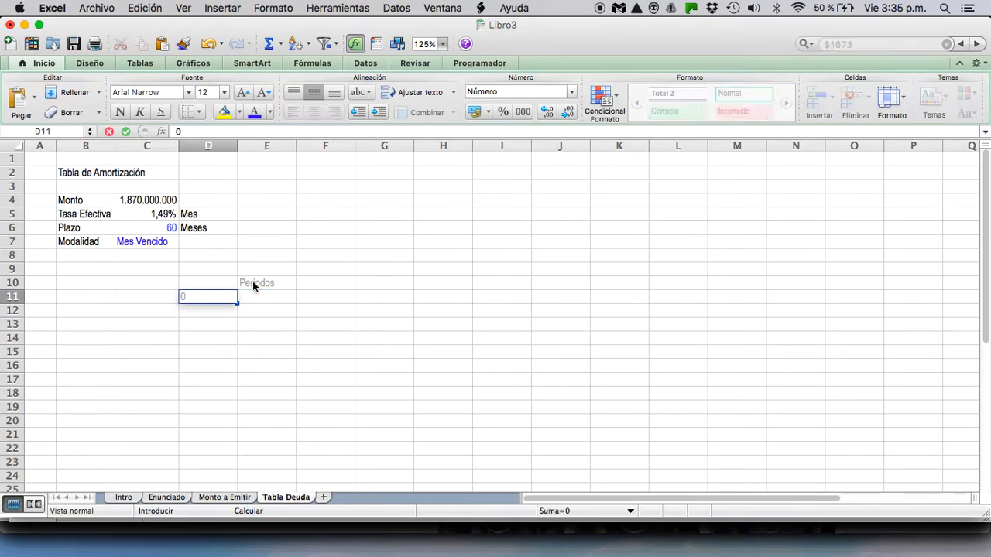
pyautogui.press('Right')
pyautogui.write('1')
pyautogui.press('Return')
pyautogui.moveTo(221, 297); pyautogui.dragTo(438, 303)
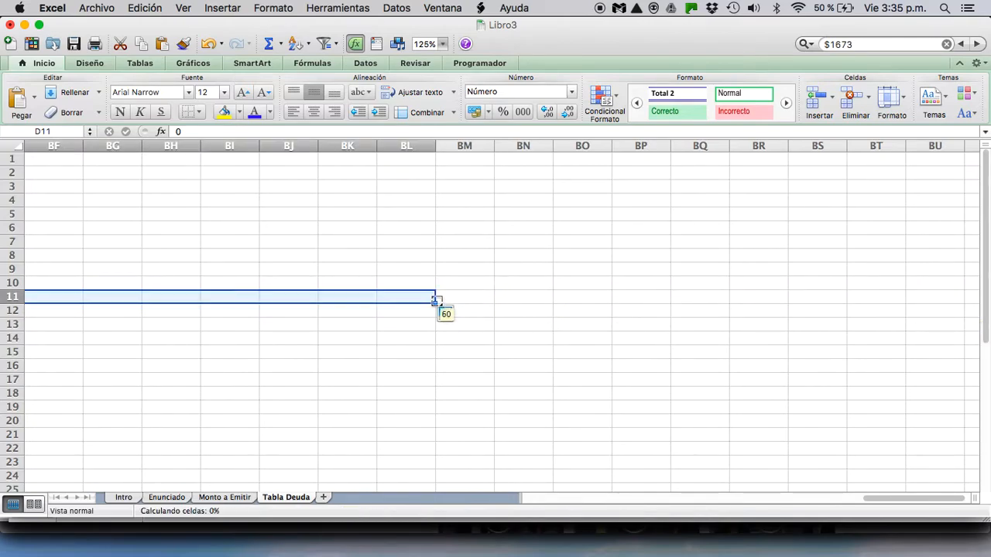
pyautogui.hscroll(-15, 438, 302)
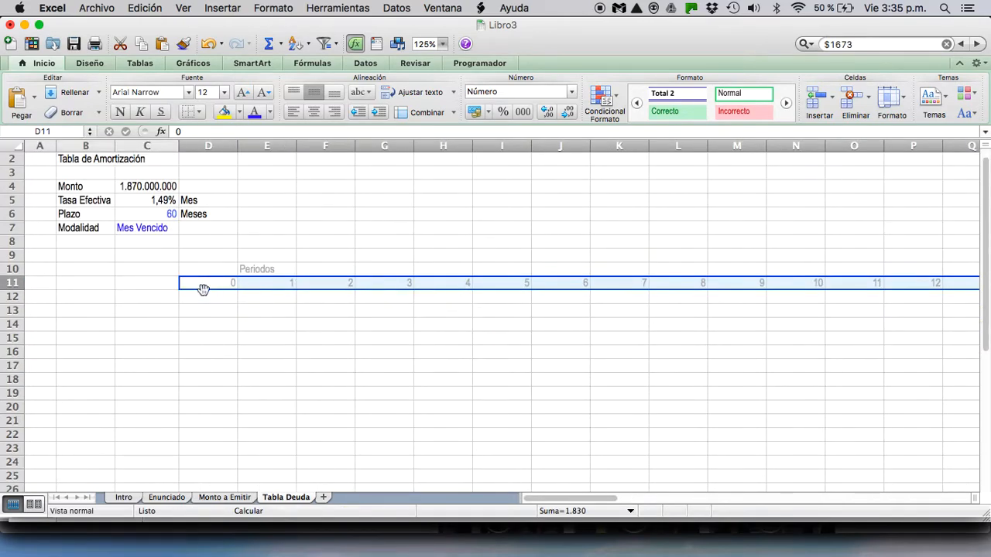
# Refill row 11 from the single 0 in D11 across to BL11, choosing the fill series option.
pyautogui.click(206, 283)
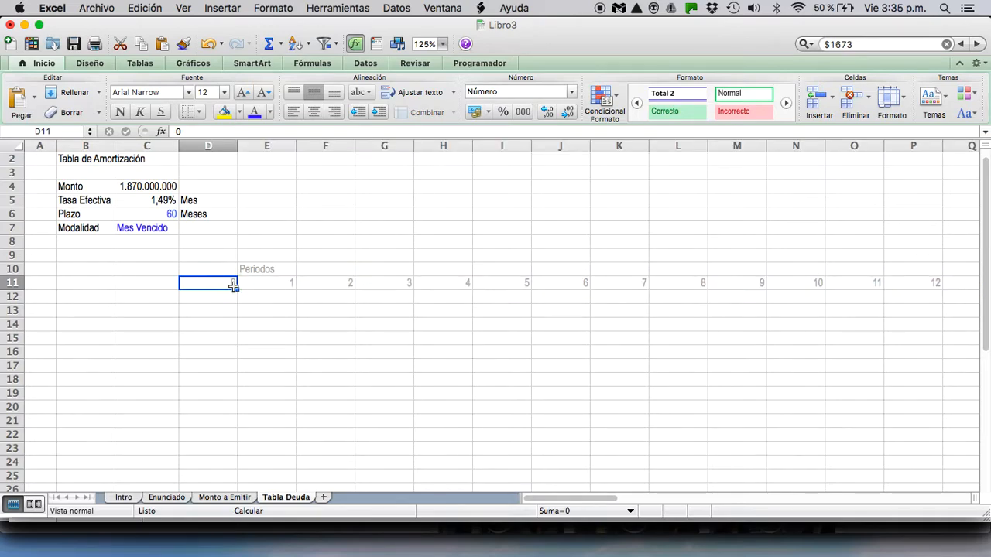
pyautogui.moveTo(237, 288); pyautogui.dragTo(377, 298)
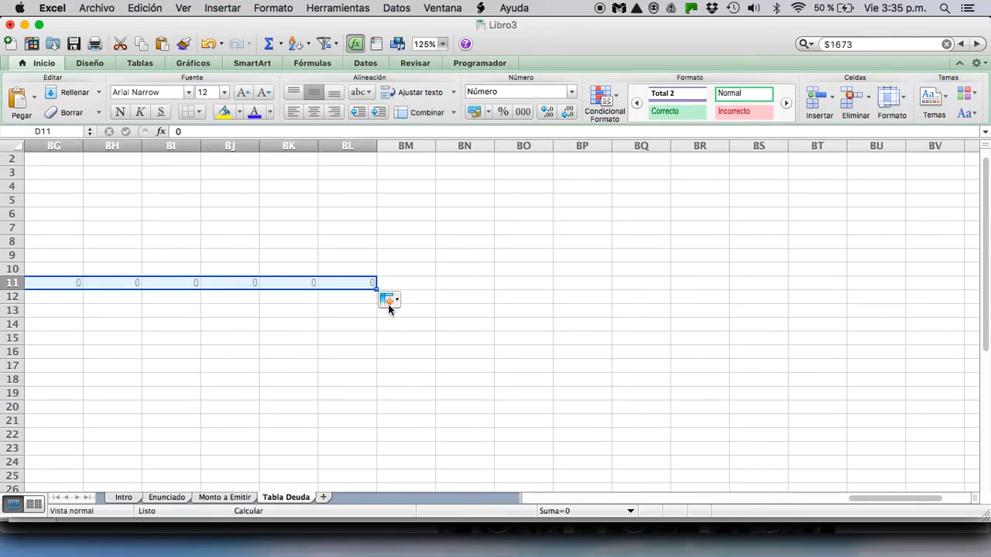
pyautogui.click(388, 302)
pyautogui.click(389, 334)
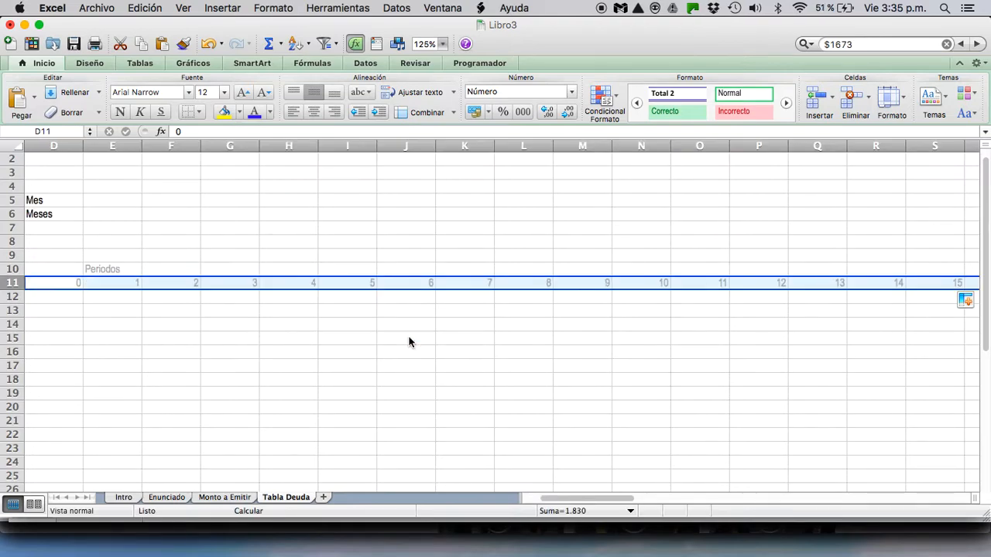
pyautogui.hscroll(-3, 409, 342)
pyautogui.scroll(1, 410, 342)
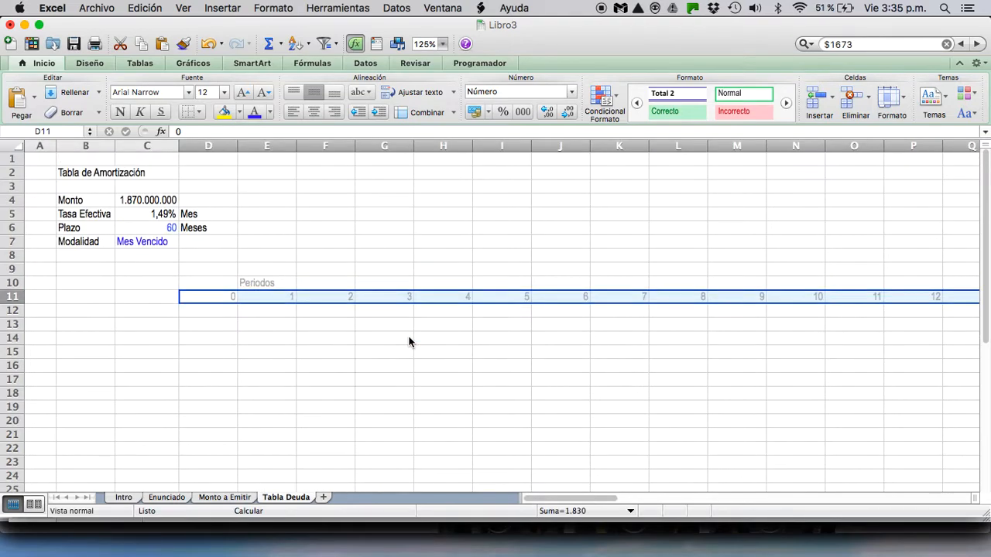
# Set the period numbers in row 11 and the Periodos heading to black text and move the heading to D10.
pyautogui.click(271, 112)
pyautogui.click(260, 159)
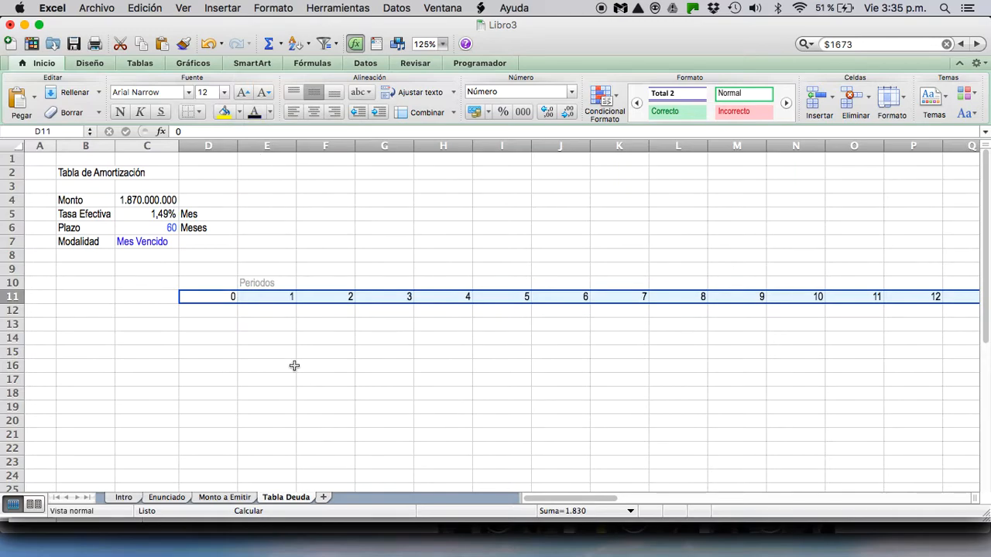
pyautogui.click(257, 281)
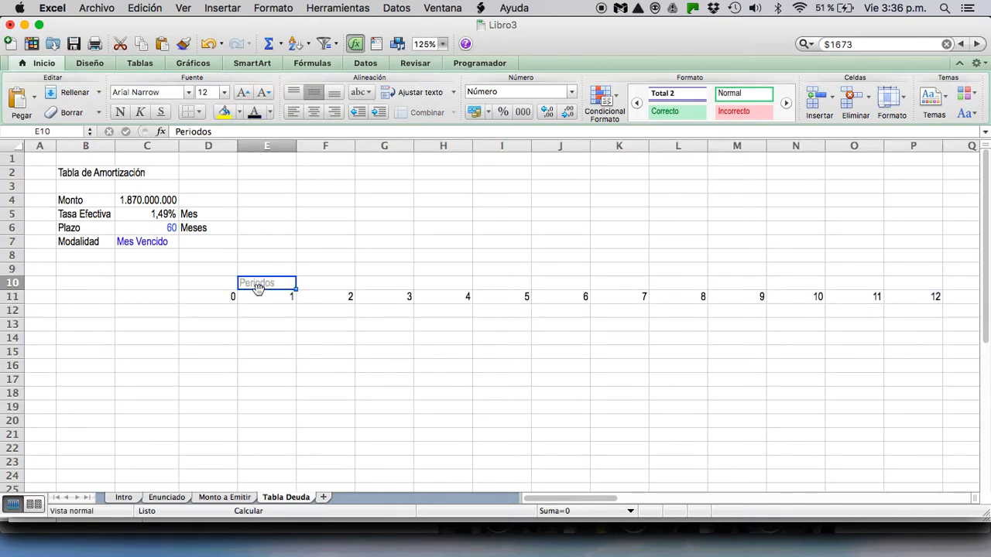
pyautogui.click(255, 113)
pyautogui.moveTo(265, 290); pyautogui.dragTo(209, 287)
pyautogui.click(550, 316)
# Switch to PowerPoint to view the presentation.
pyautogui.click(655, 533)
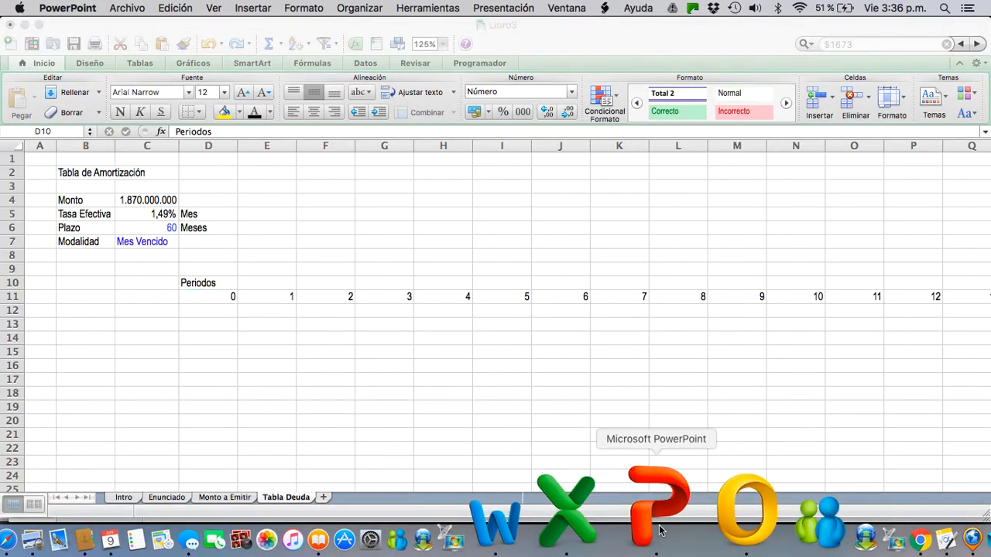
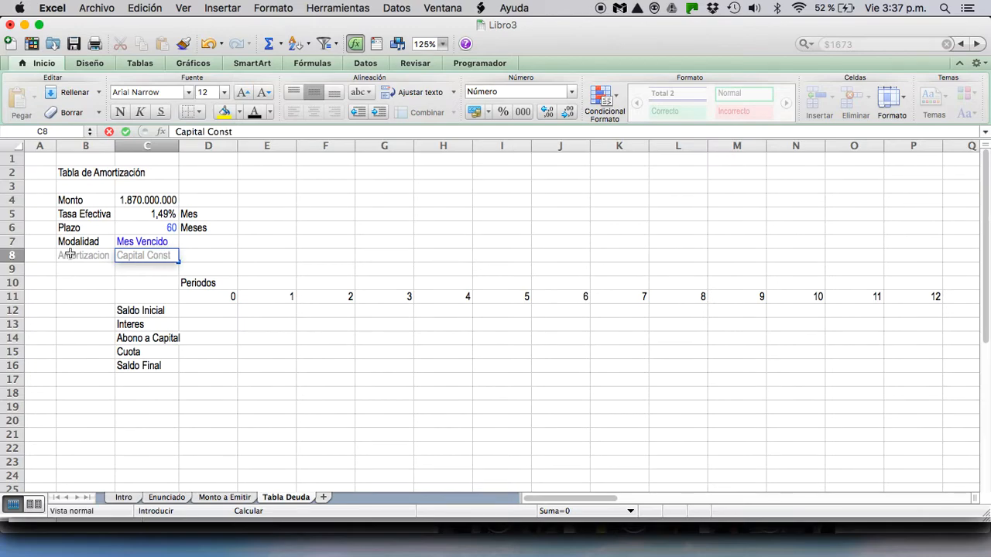
# Enter Capital Constante in C8, with black text for the Amortizacion label in B8 and blue text for C8.
pyautogui.press('Return')
pyautogui.moveTo(89, 255); pyautogui.dragTo(151, 255)
pyautogui.click(261, 113)
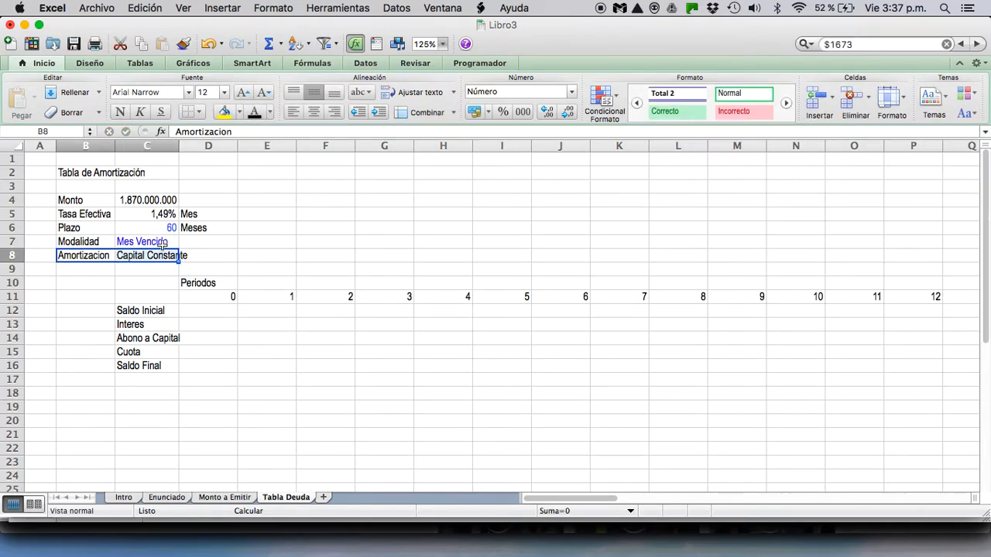
pyautogui.click(153, 255)
pyautogui.click(270, 113)
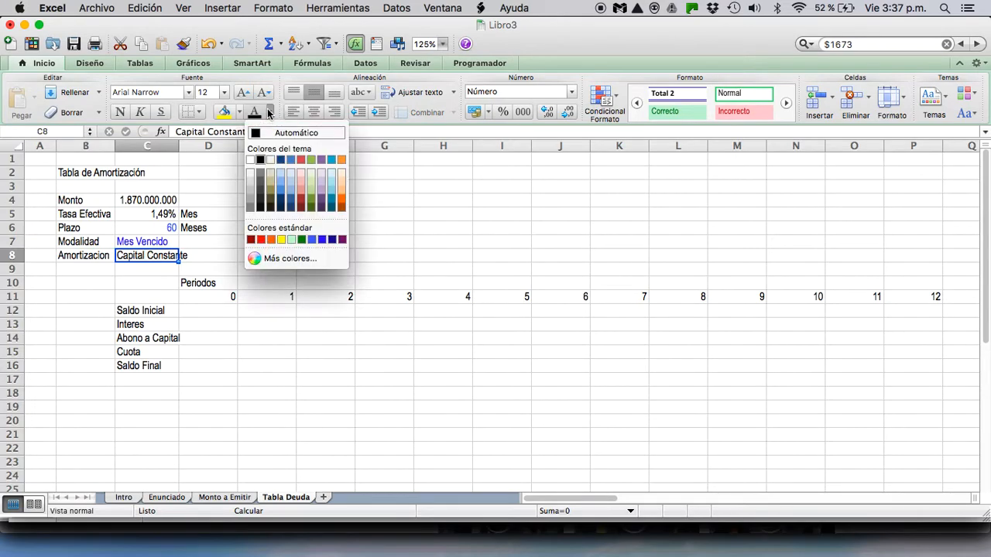
pyautogui.click(323, 240)
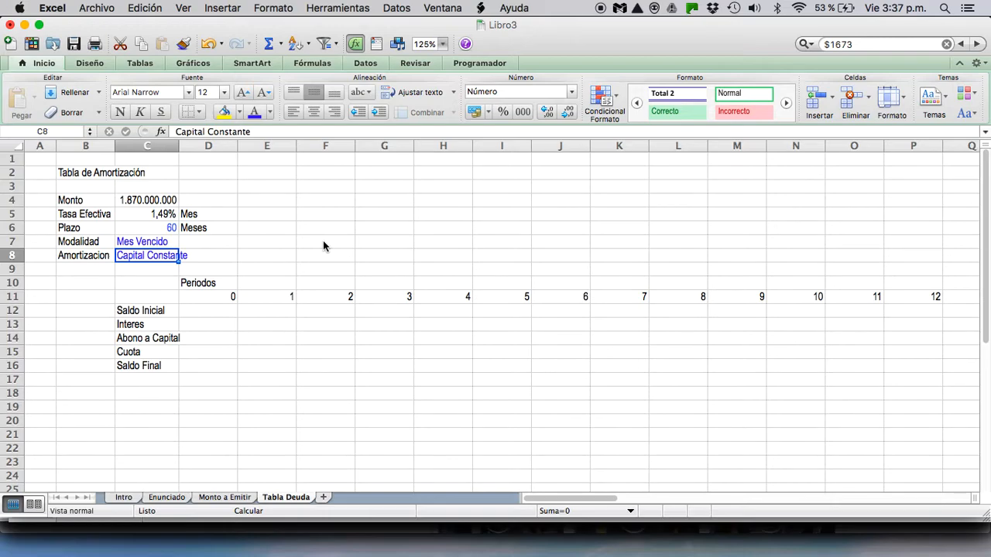
# Link the period 0 Saldo Inicial in D12 to the Monto in C4.
pyautogui.click(216, 314)
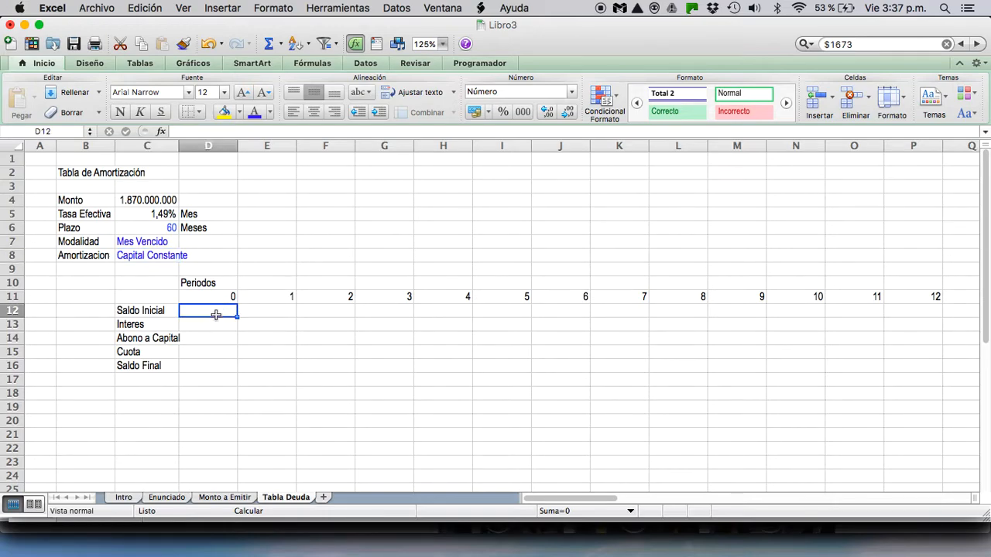
pyautogui.write('=')
pyautogui.click(151, 200)
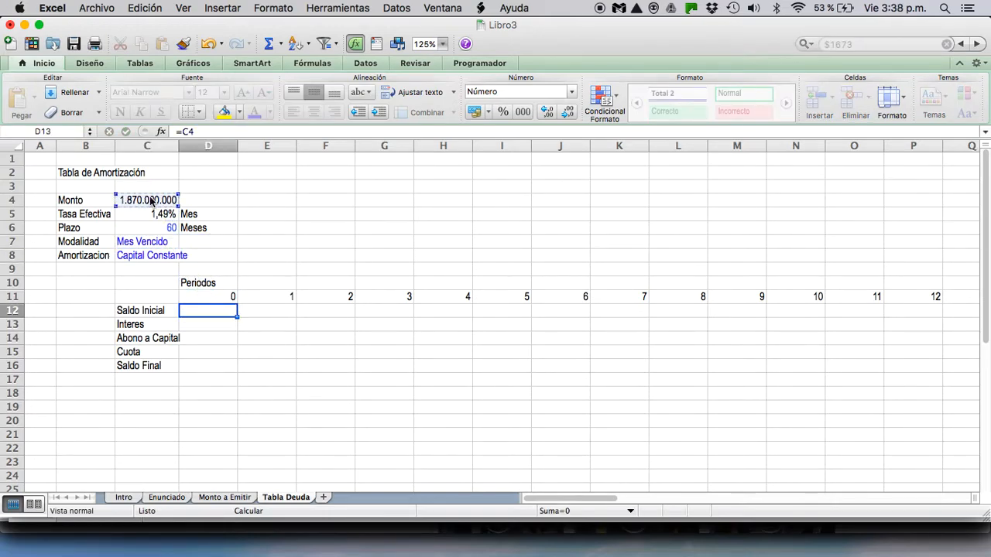
pyautogui.press('Return')
# Set the period 0 Saldo Final in D16 equal to the Saldo Inicial with =D12.
pyautogui.press('Down')
pyautogui.press('Down')
pyautogui.press('Down')
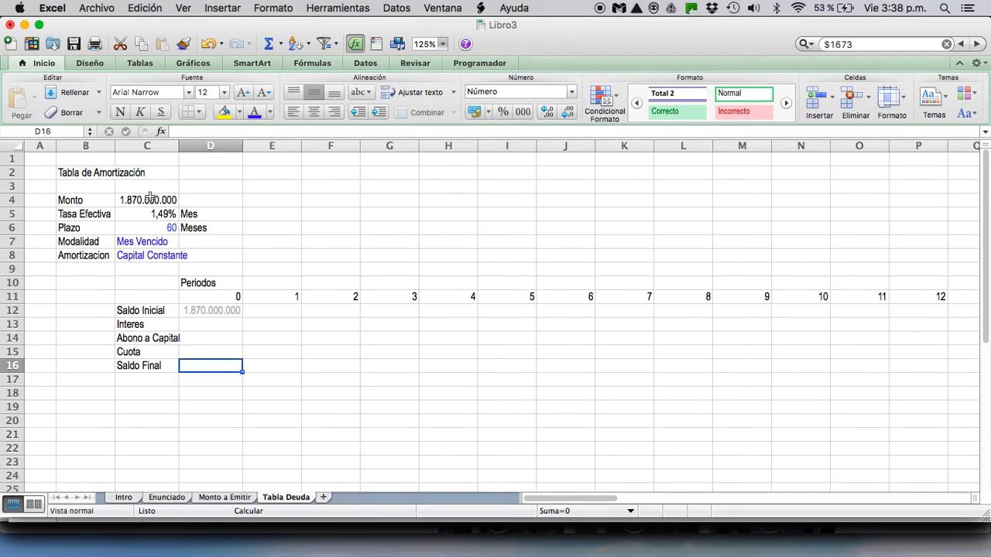
pyautogui.write('=')
pyautogui.click(216, 310)
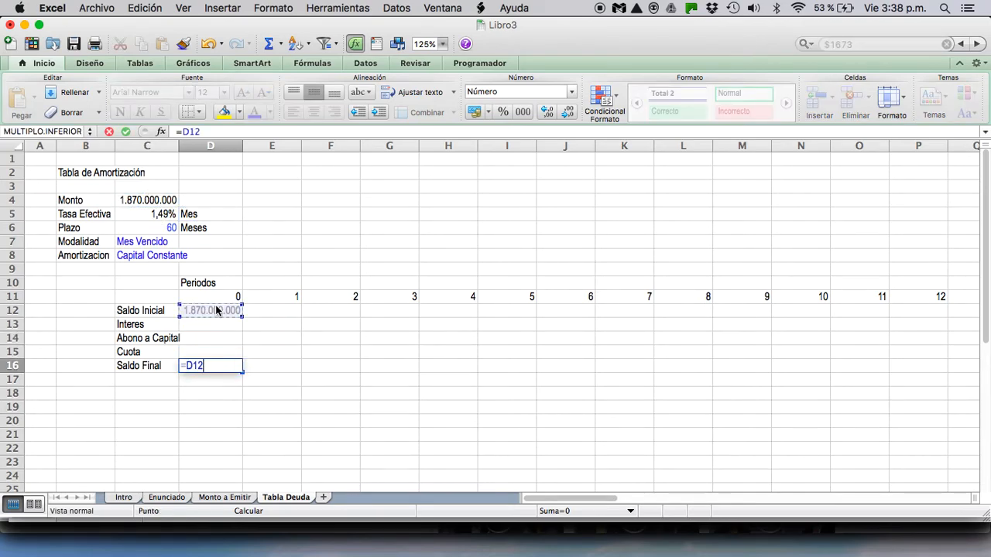
pyautogui.press('Return')
# Set the period 1 Saldo Inicial in E12 to the previous period's Saldo Final with =D16.
pyautogui.click(225, 313)
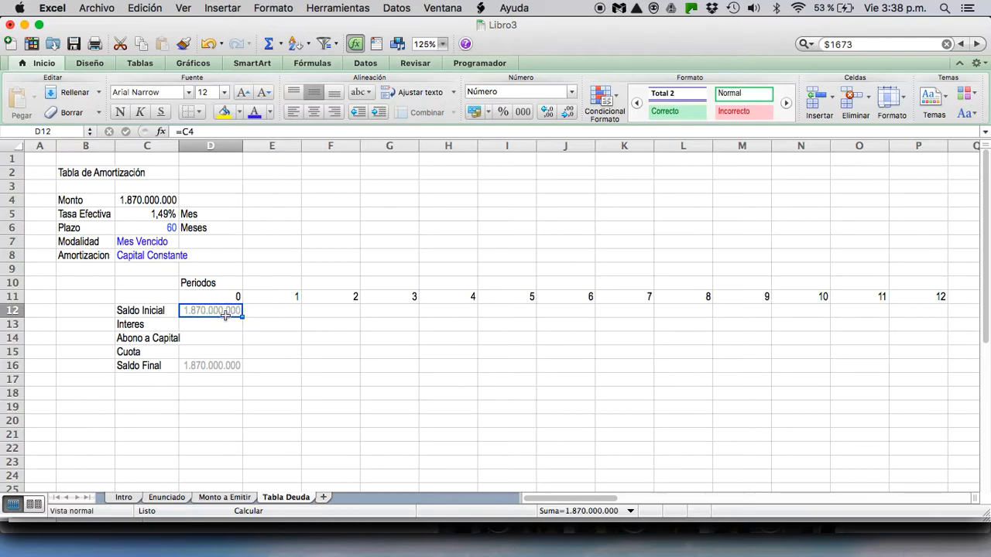
pyautogui.click(266, 316)
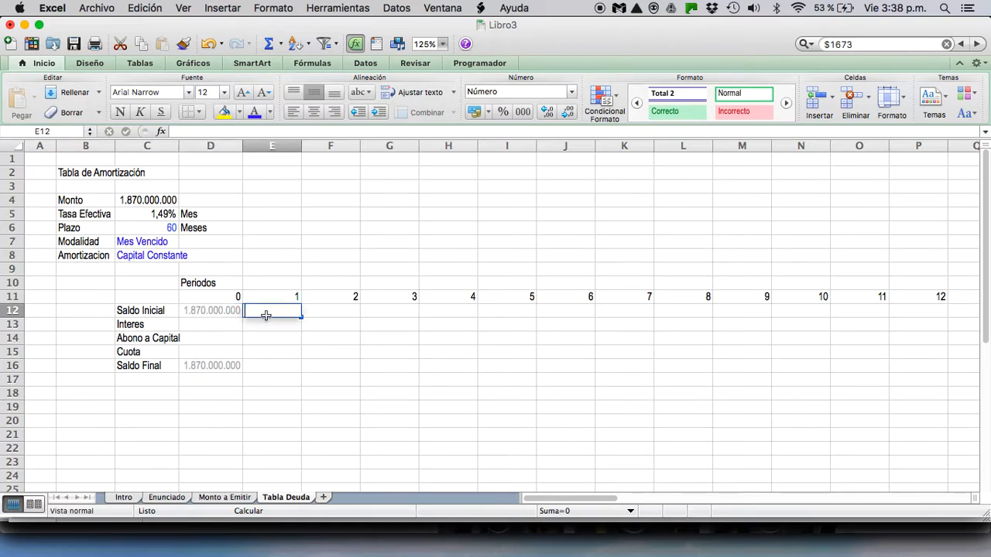
pyautogui.write('=')
pyautogui.press('Left')
pyautogui.press('Down')
pyautogui.press('Down')
pyautogui.press('Down')
pyautogui.press('Down')
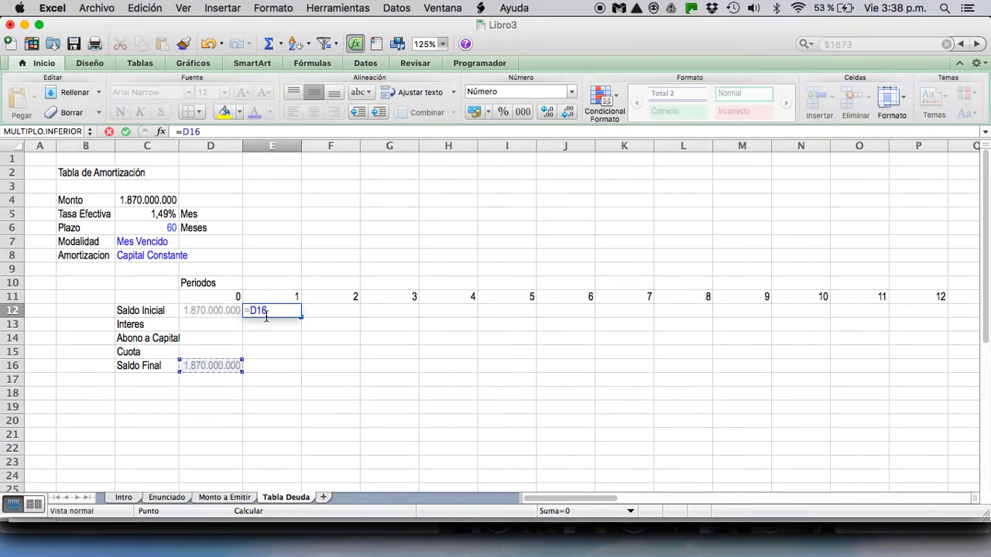
pyautogui.press('Return')
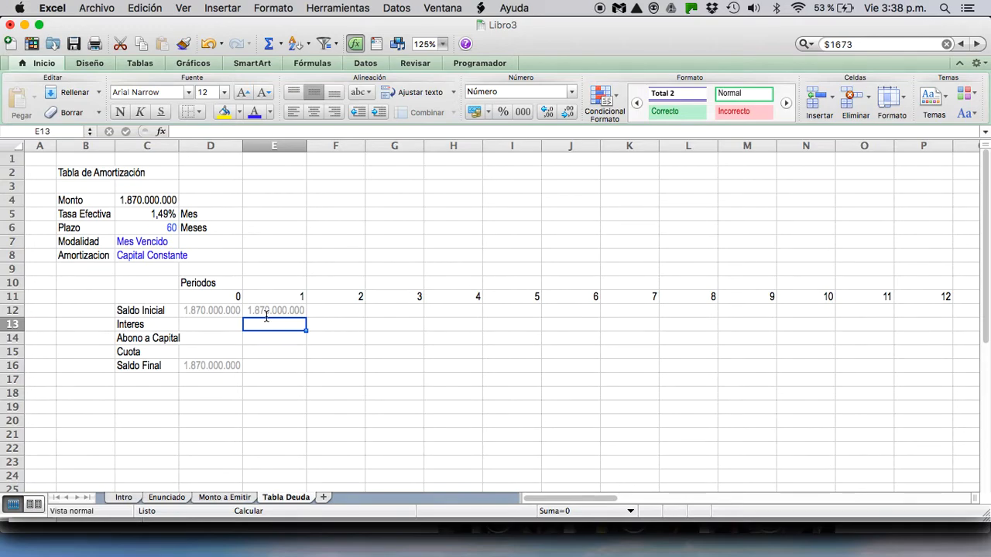
# Give C4, D12, D16 and E12 the custom number format #.##0,0.. with a minus-signed [rojo] section for negatives, and automatic font colour.
pyautogui.click(151, 200)
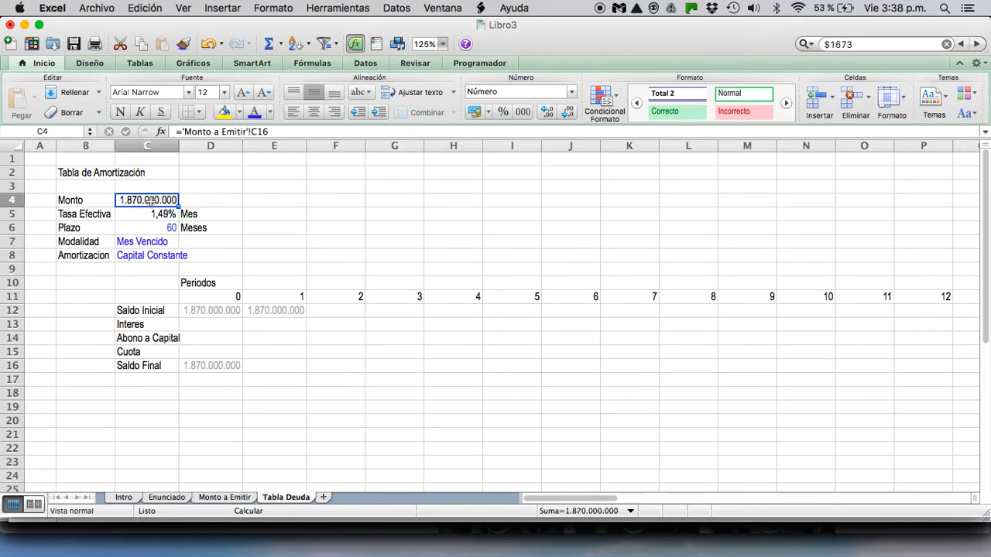
pyautogui.keyDown('super'); pyautogui.click(207, 310); pyautogui.keyUp('super')
pyautogui.keyDown('super'); pyautogui.click(208, 364); pyautogui.keyUp('super')
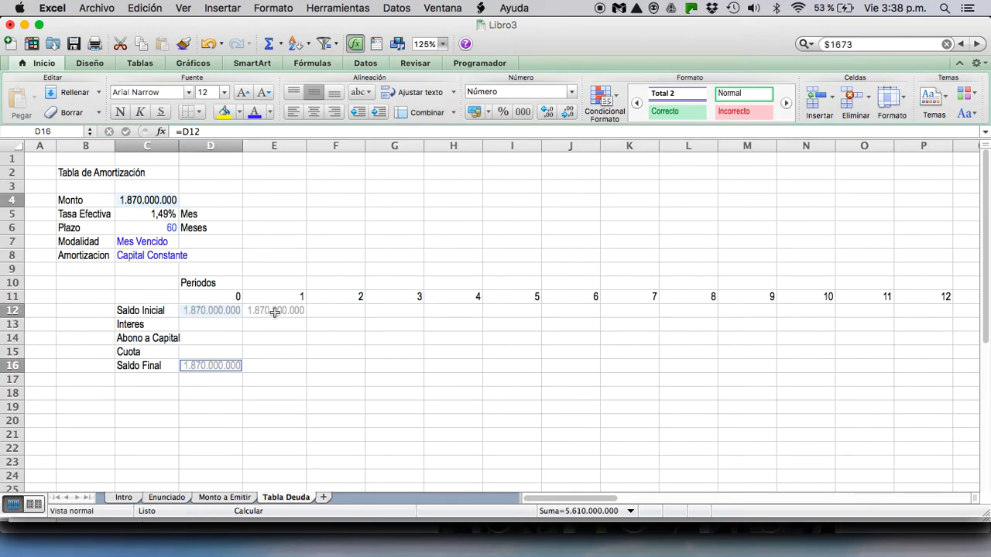
pyautogui.keyDown('super'); pyautogui.click(273, 311); pyautogui.keyUp('super')
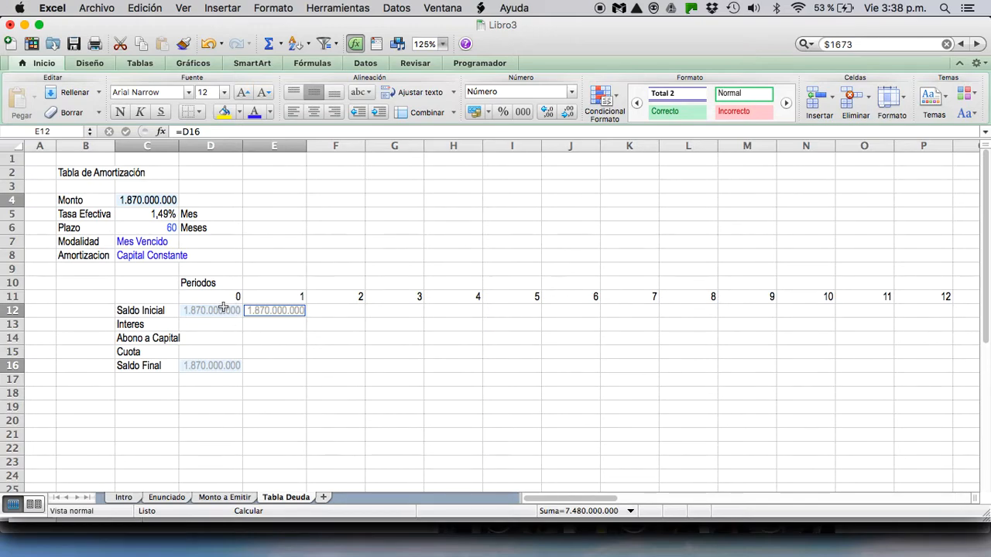
pyautogui.rightClick(223, 311)
pyautogui.click(274, 477)
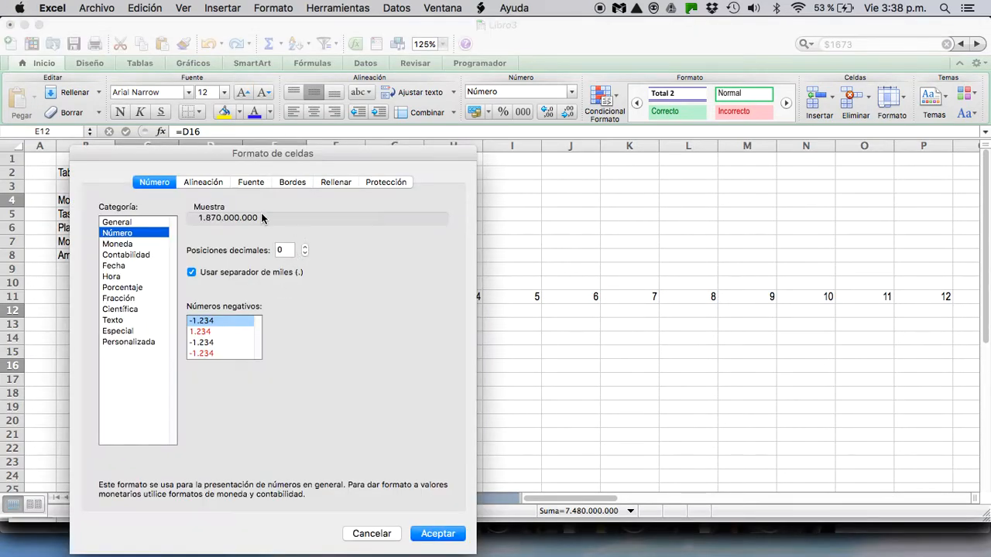
pyautogui.click(121, 343)
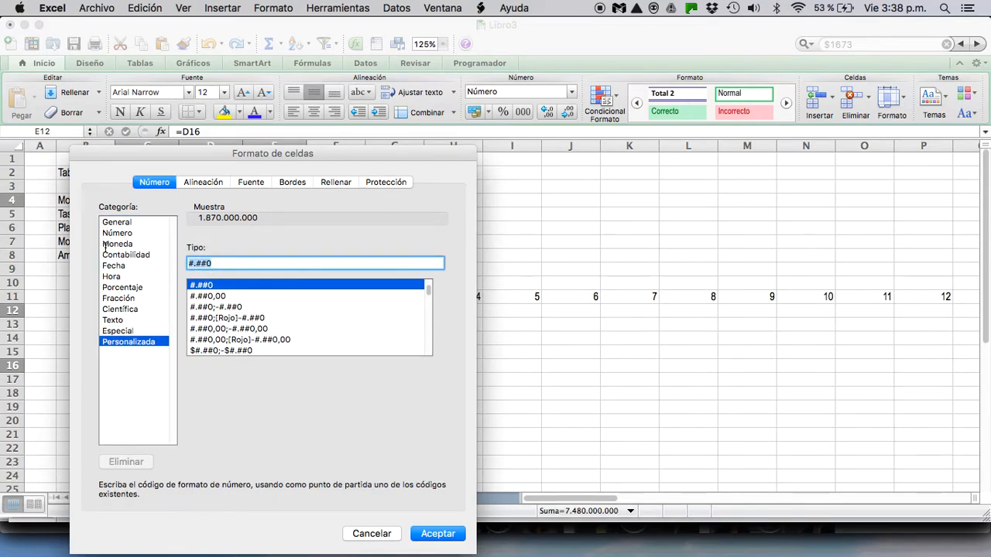
pyautogui.write('#.##0')
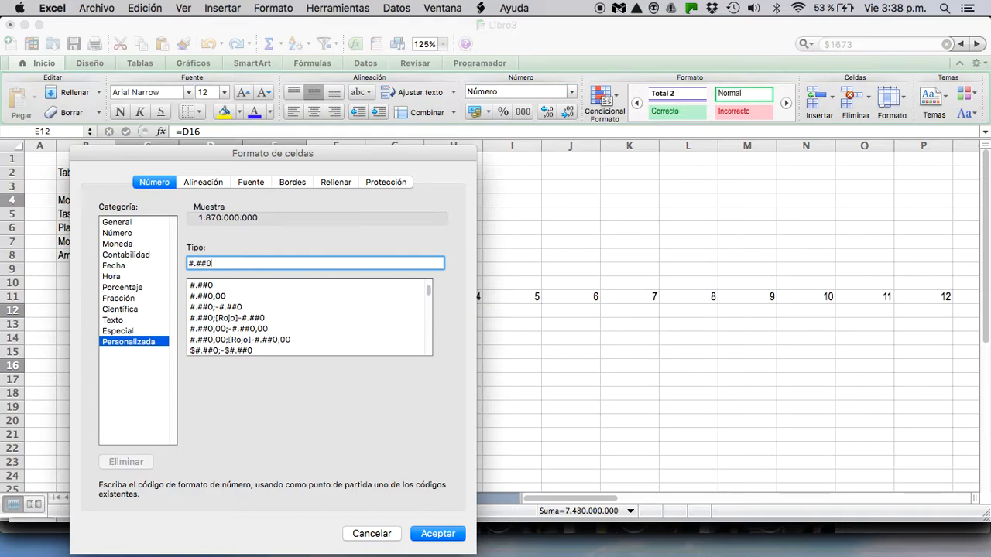
pyautogui.write(',')
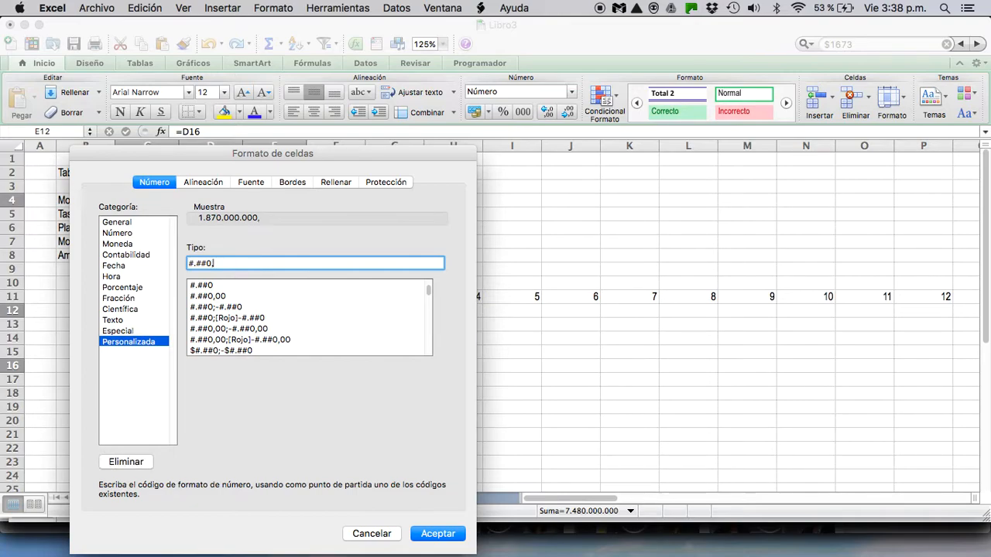
pyautogui.write('0')
pyautogui.write('..')
pyautogui.write('[')
pyautogui.write('rojo]-')
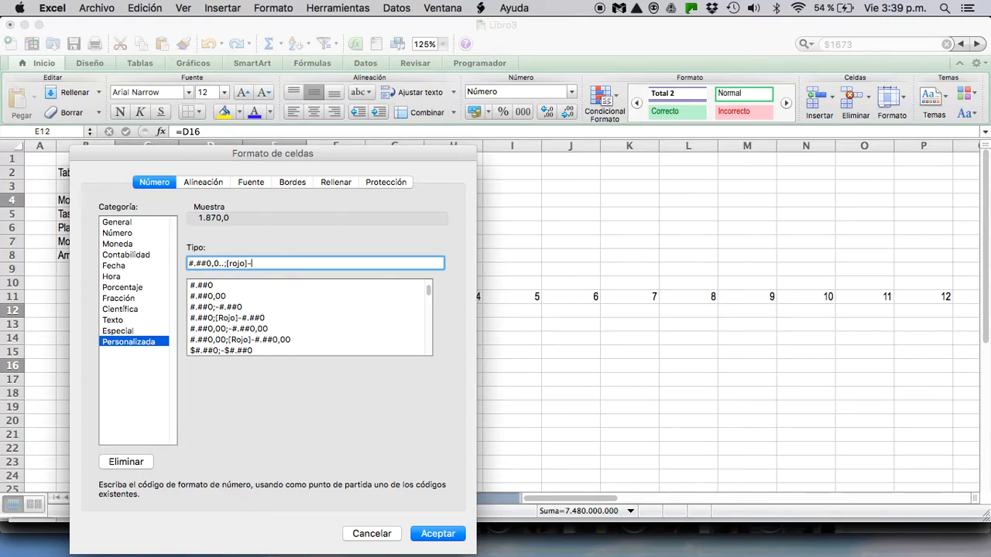
pyautogui.write('#.##0,0.')
pyautogui.click(430, 534)
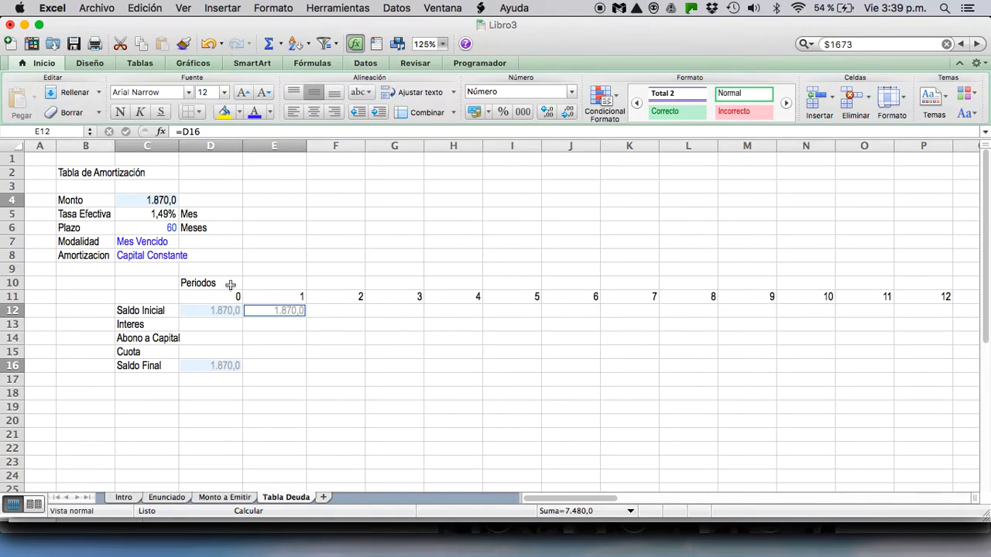
pyautogui.click(270, 112)
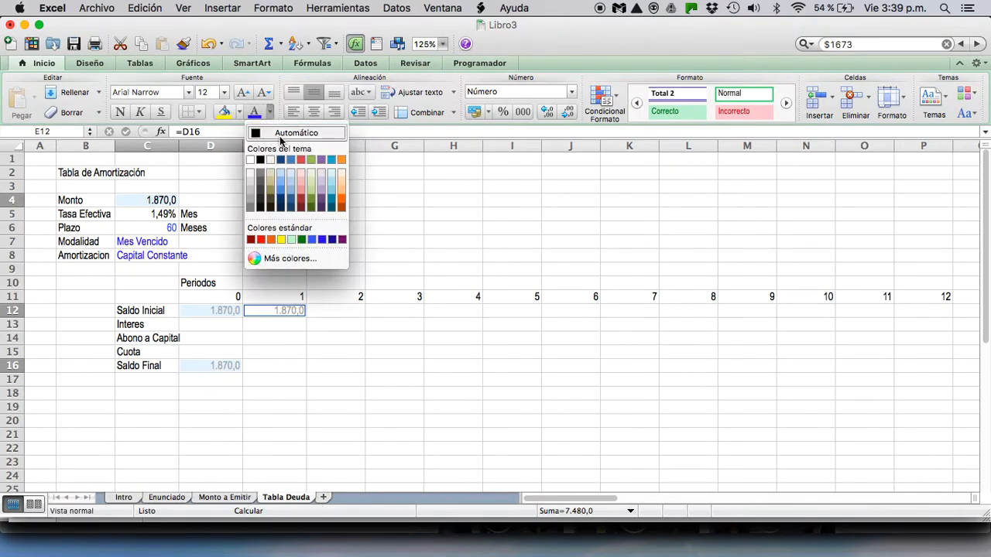
pyautogui.click(281, 134)
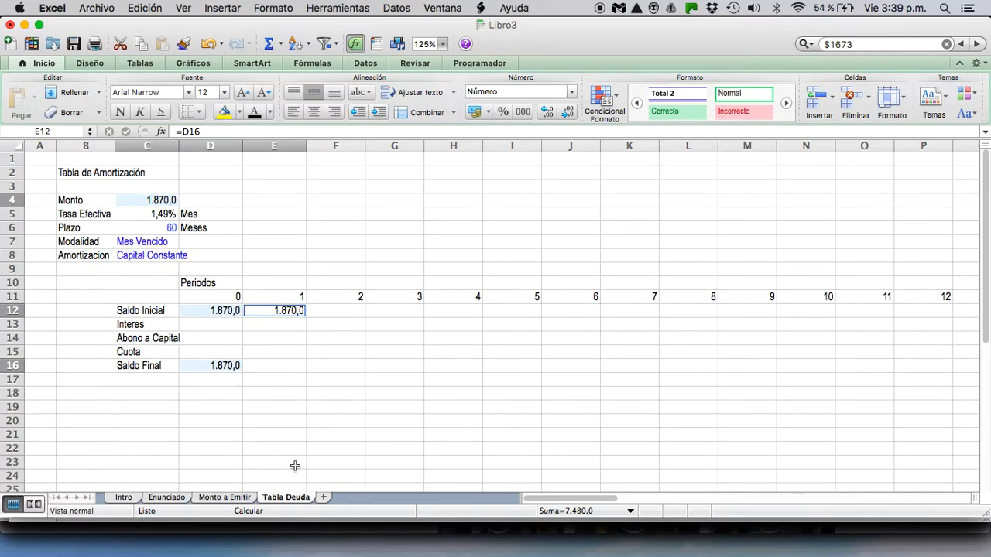
# Calculate the period 1 Interes in E13 as =E12*$C$5, keeping the Tasa Efectiva reference absolute.
pyautogui.click(266, 332)
pyautogui.press('Up')
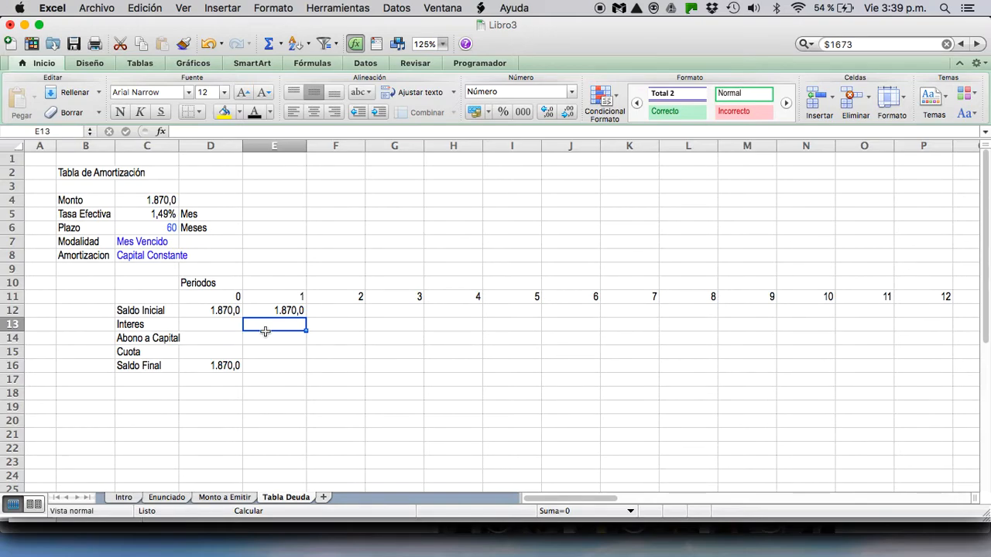
pyautogui.write('=')
pyautogui.press('Up')
pyautogui.write('*')
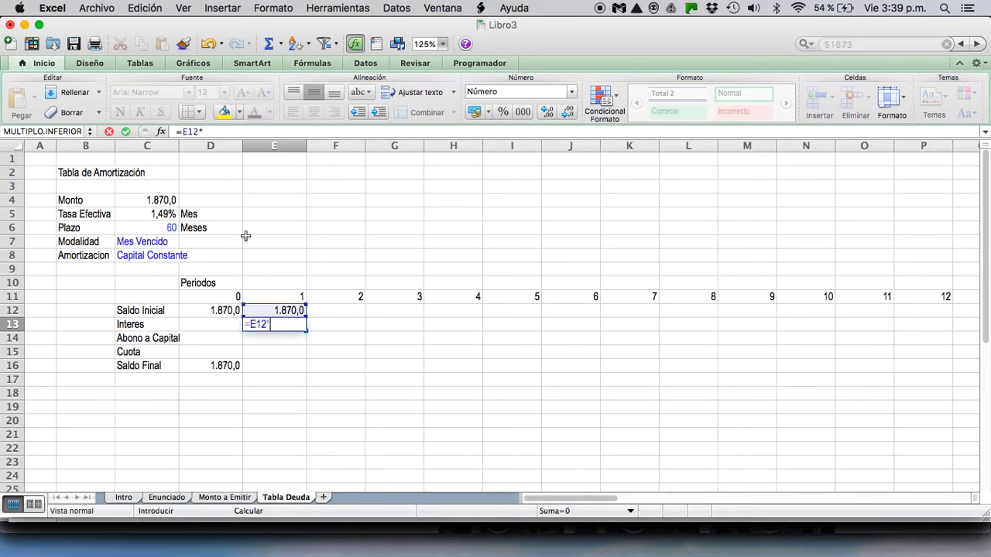
pyautogui.click(156, 217)
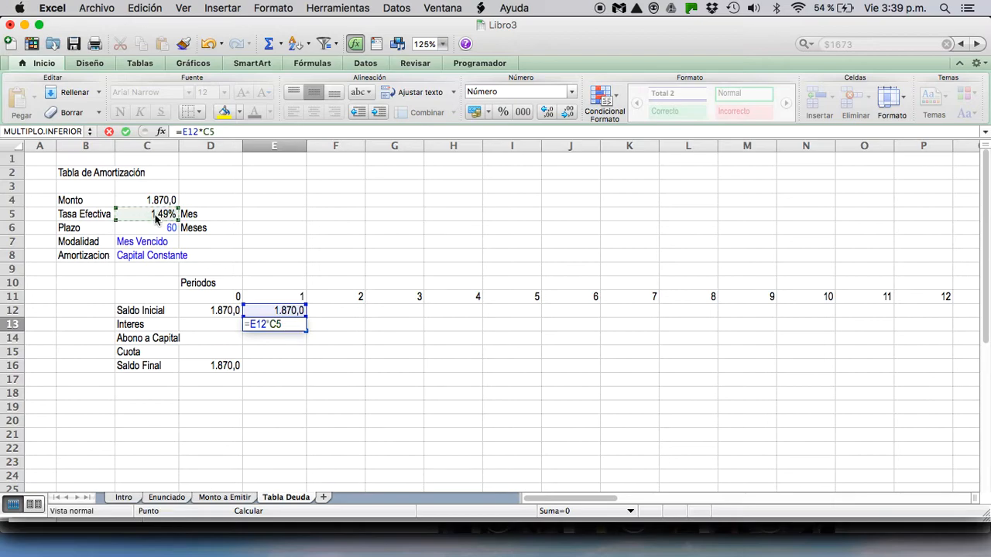
pyautogui.press('super+t')
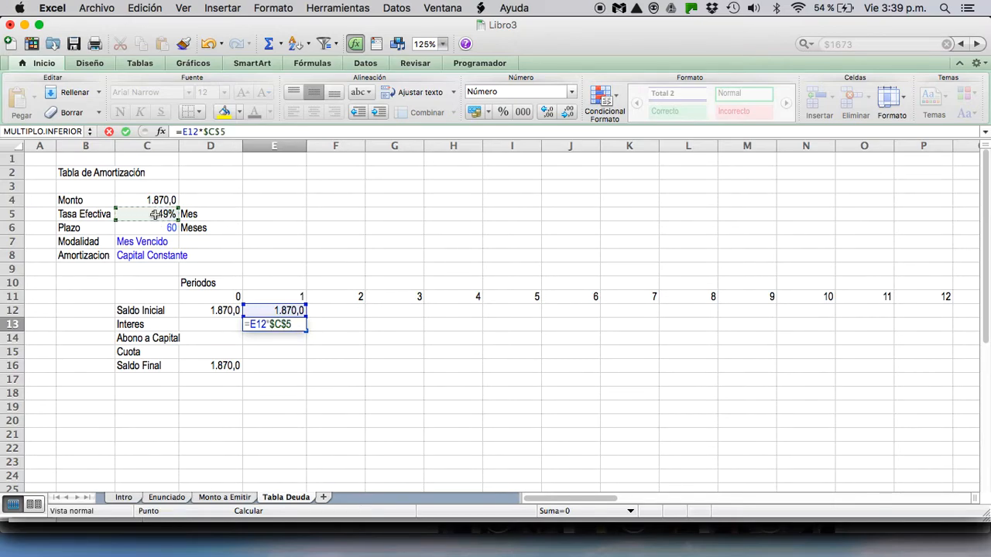
pyautogui.press('Return')
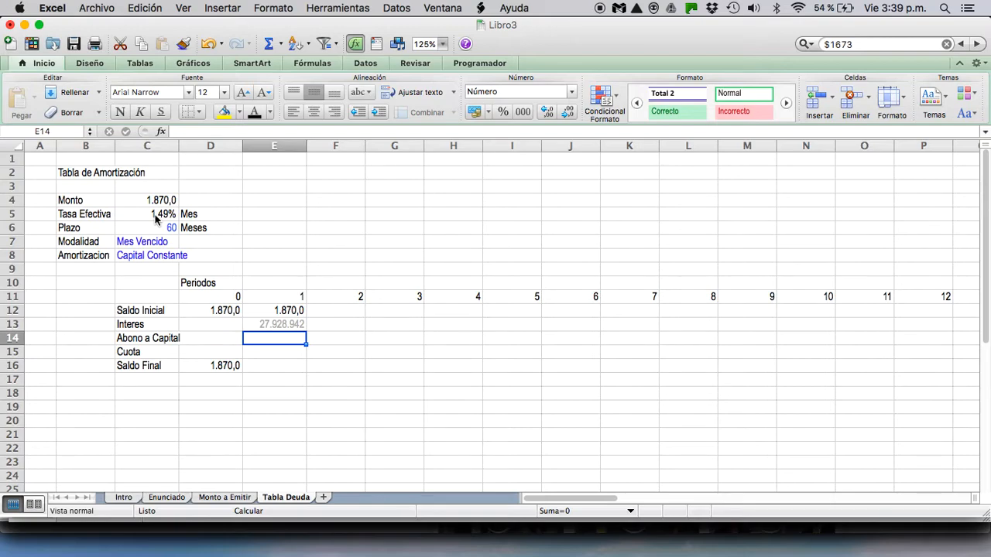
# Copy the format of E12 onto the period 1 cells E13 to E16.
pyautogui.click(285, 310)
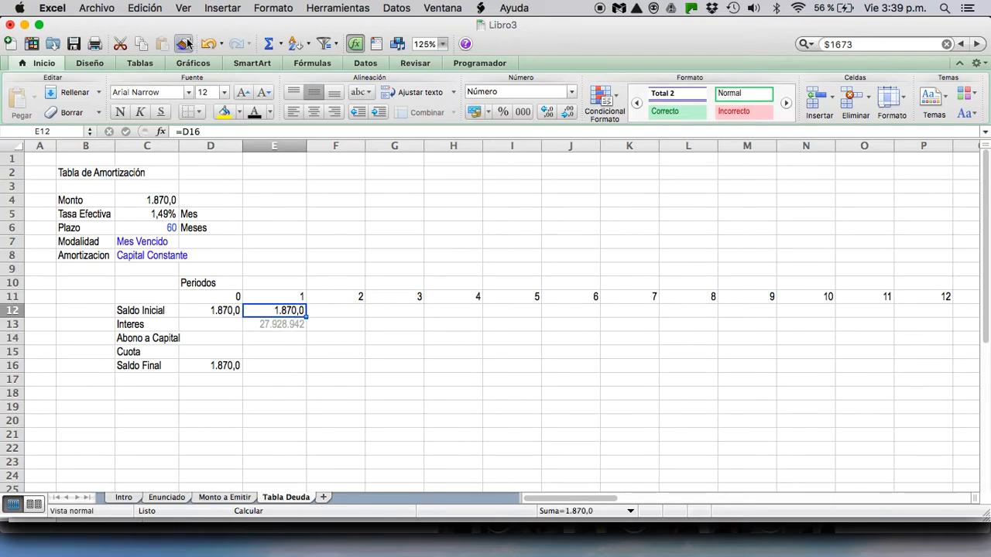
pyautogui.click(185, 43)
pyautogui.moveTo(276, 327); pyautogui.dragTo(281, 371)
pyautogui.click(281, 371)
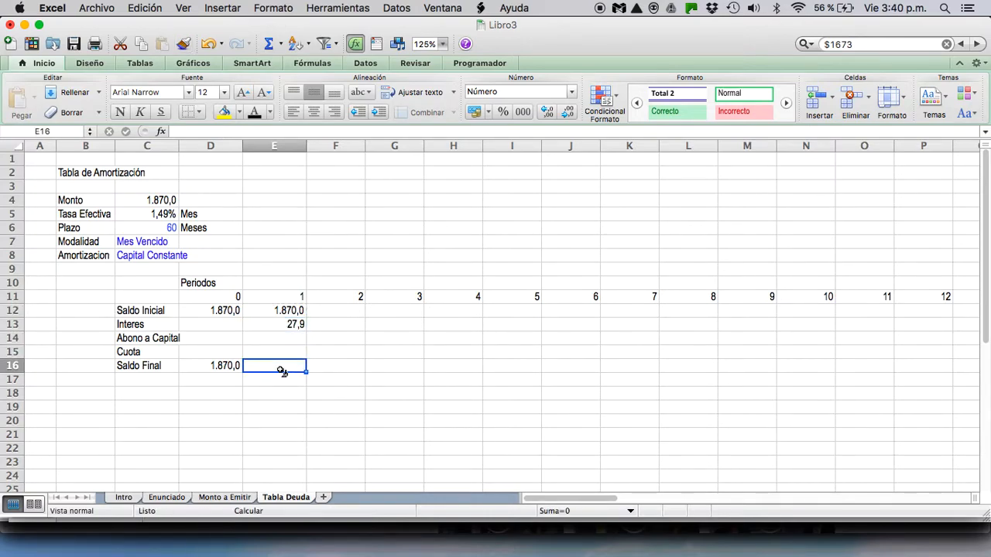
pyautogui.click(284, 341)
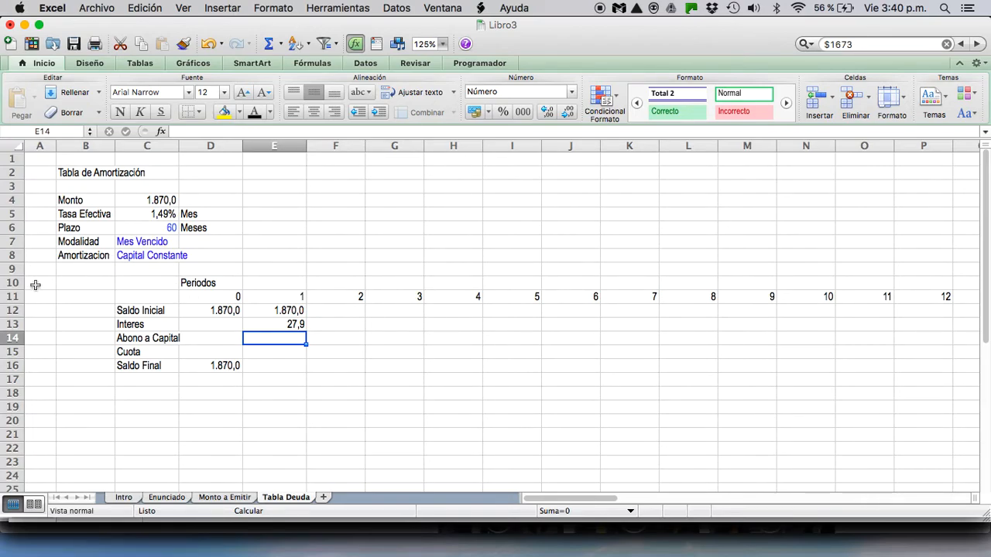
# Insert a blank row at row 9 above the Periodos table and label B9 Numero de Pagos.
pyautogui.click(9, 269)
pyautogui.rightClick(10, 270)
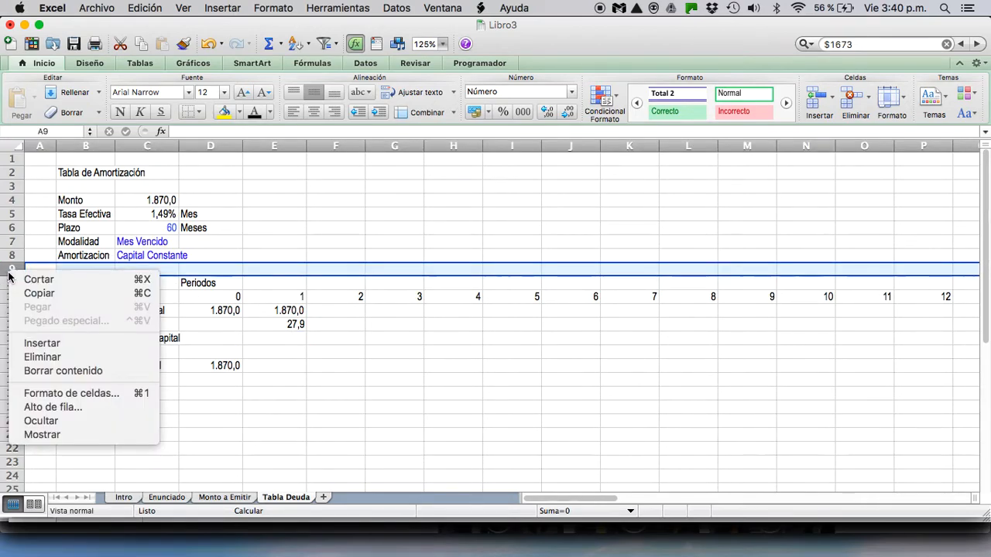
pyautogui.click(38, 346)
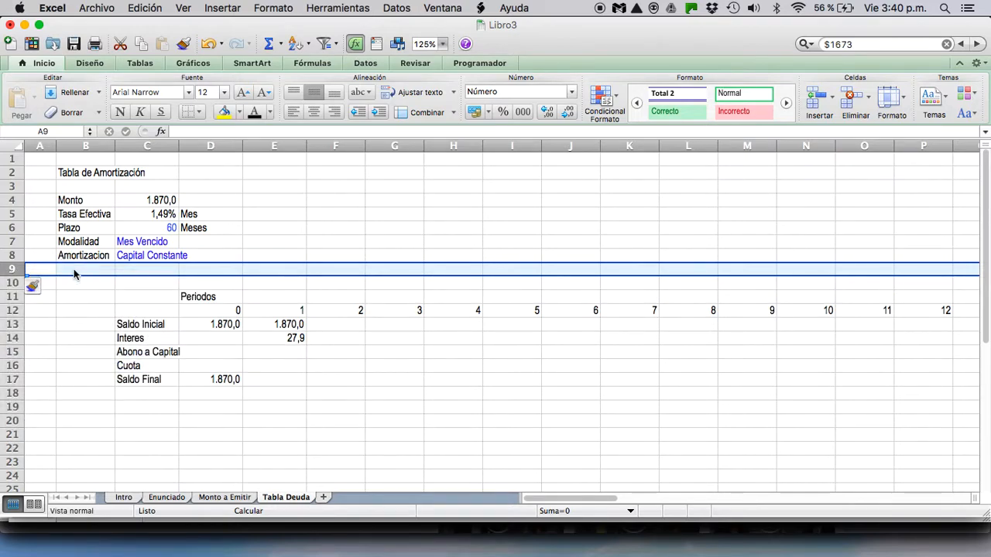
pyautogui.click(74, 269)
pyautogui.write('Numero de Pagos')
pyautogui.press('Return')
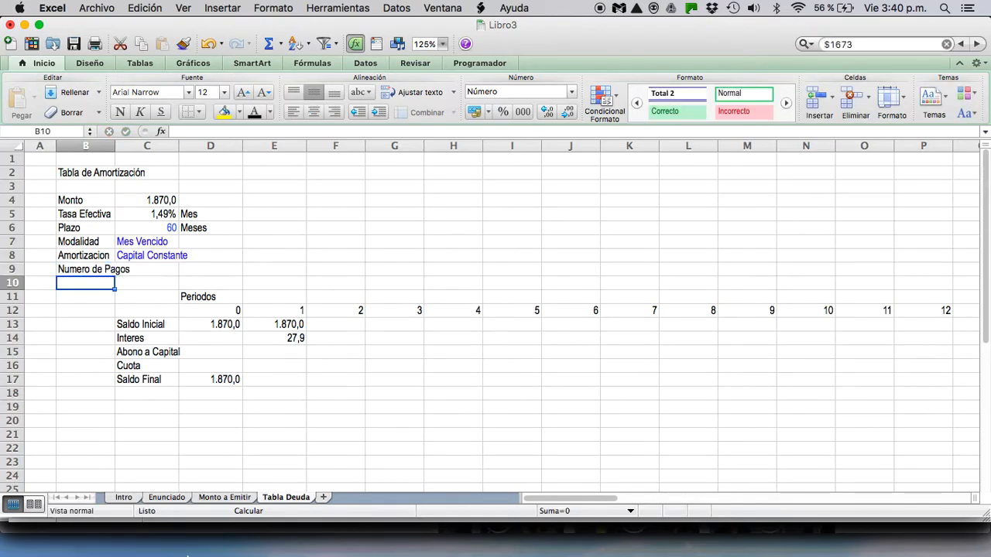
# Check the grace period condition on the Enunciado sheet, and widen column B of Tabla Deuda to fit the Numero de Pagos label.
pyautogui.click(177, 497)
pyautogui.scroll(-5, 180, 352)
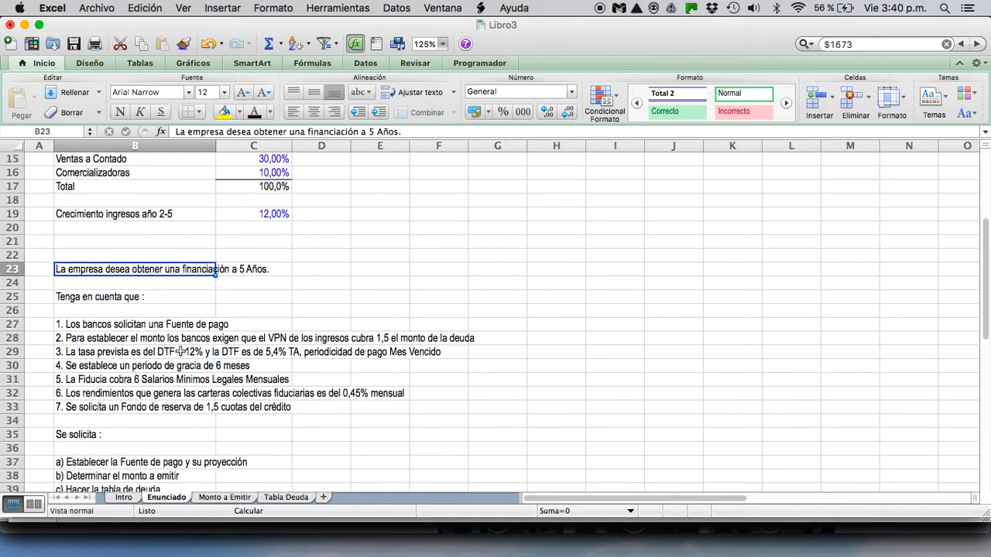
pyautogui.scroll(-1, 180, 352)
pyautogui.click(90, 351)
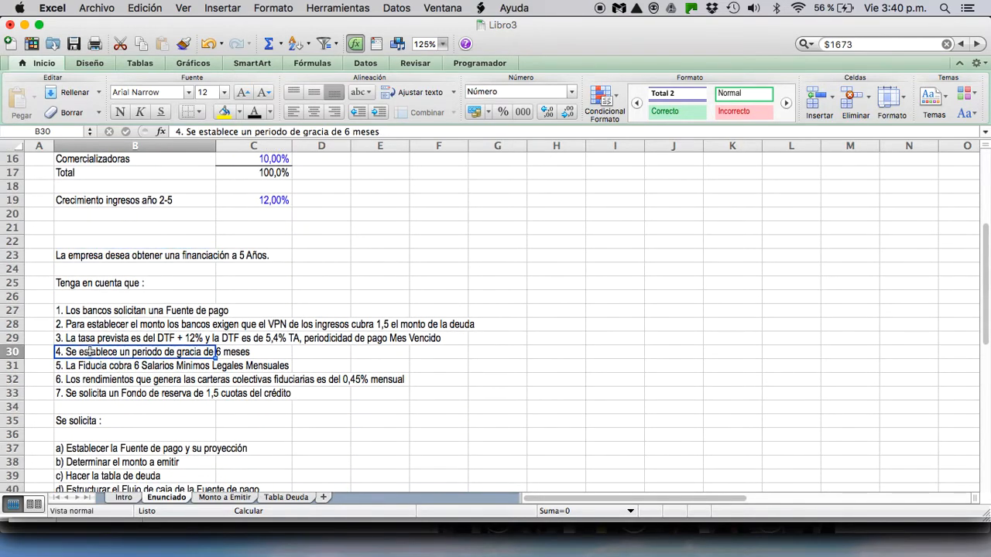
pyautogui.click(287, 498)
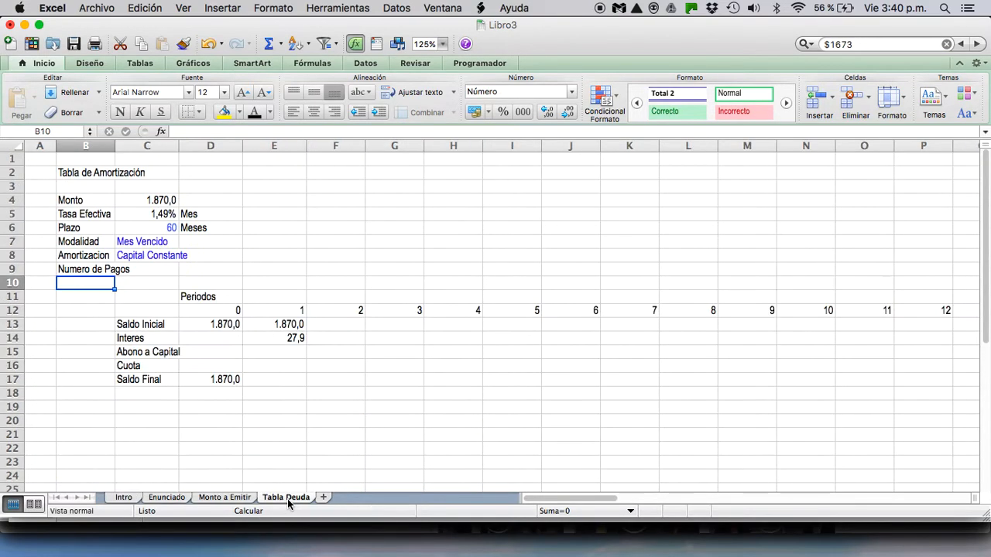
pyautogui.moveTo(115, 146); pyautogui.dragTo(139, 149)
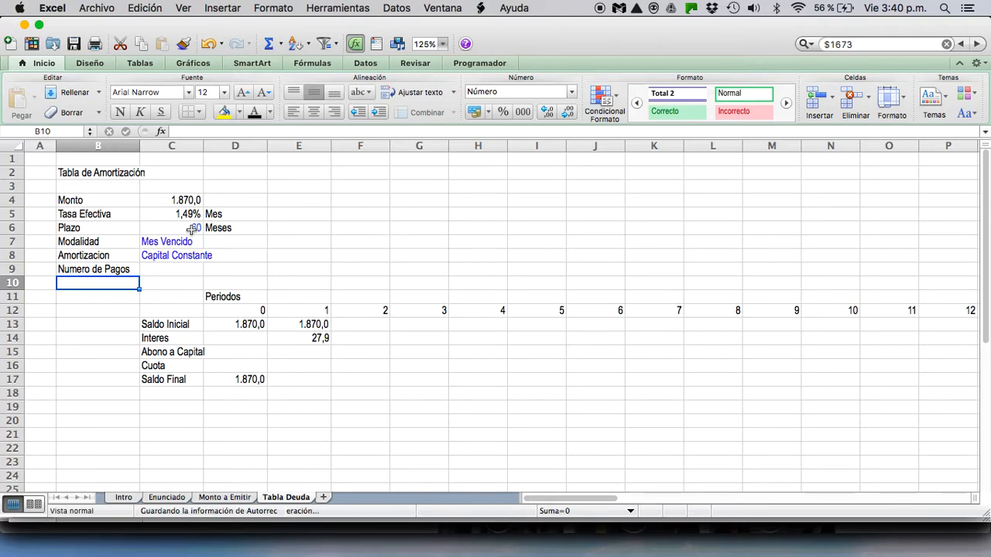
# Calculate Numero de Pagos in C9 as =C6-6, subtracting the six grace months from the Plazo.
pyautogui.press('Up')
pyautogui.press('Right')
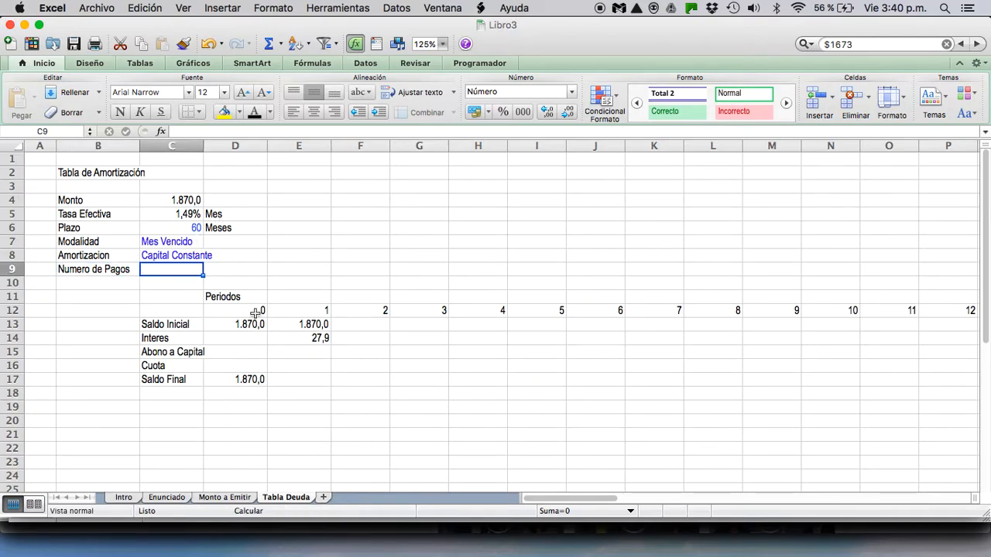
pyautogui.write('=')
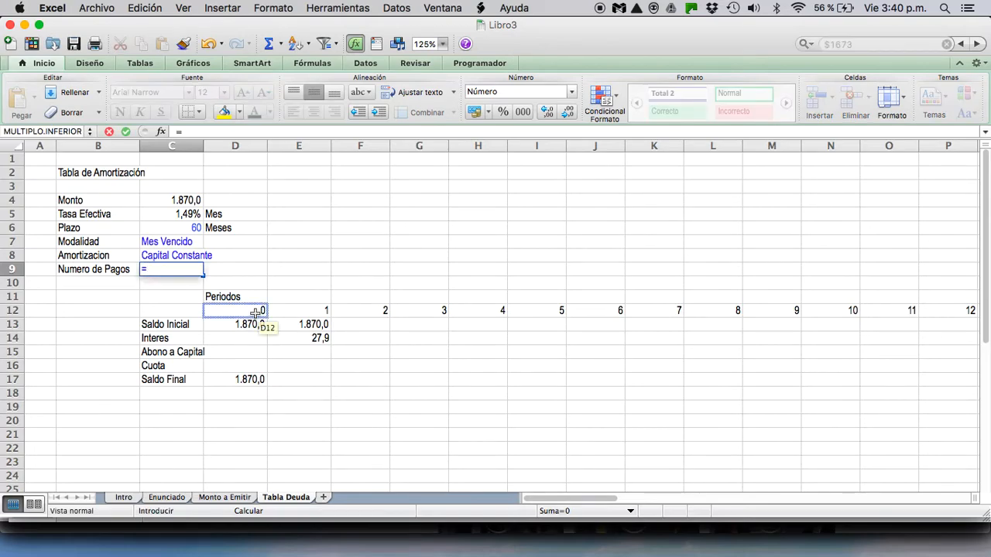
pyautogui.click(194, 229)
pyautogui.write('-6')
pyautogui.press('Return')
pyautogui.press('Up')
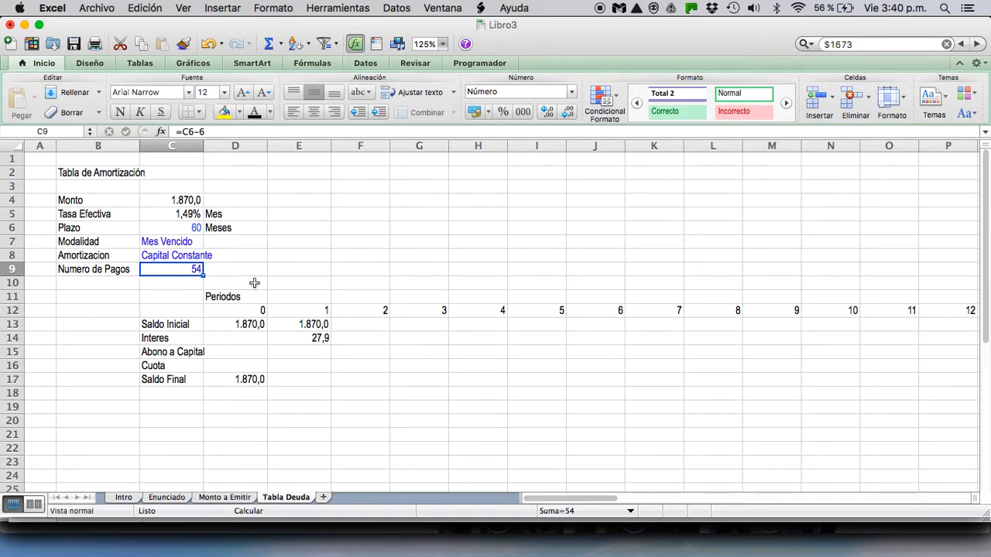
# Calculate the period 1 Cuota in E16 as =E14+E15, leaving Abono a Capital empty during the grace period.
pyautogui.click(300, 353)
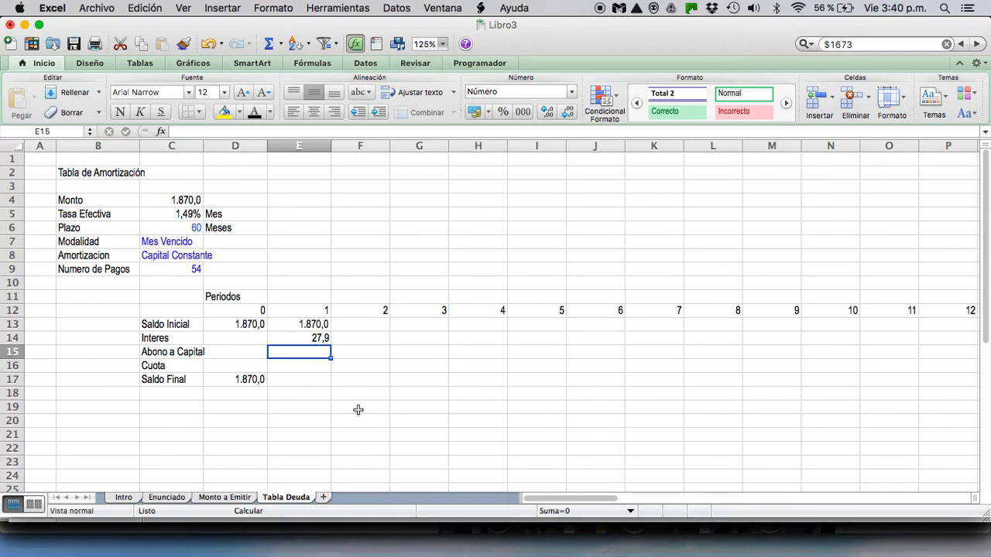
pyautogui.press('Right')
pyautogui.press('Right')
pyautogui.press('Right')
pyautogui.press('Left')
pyautogui.press('Left')
pyautogui.press('Left')
pyautogui.press('Down')
pyautogui.write('=')
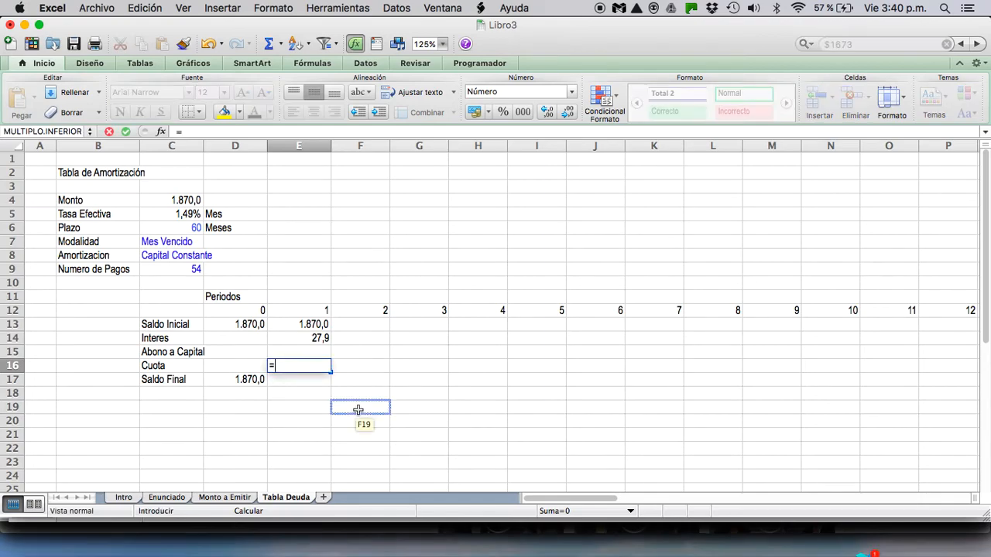
pyautogui.press('Up')
pyautogui.press('Up')
pyautogui.write('+E15')
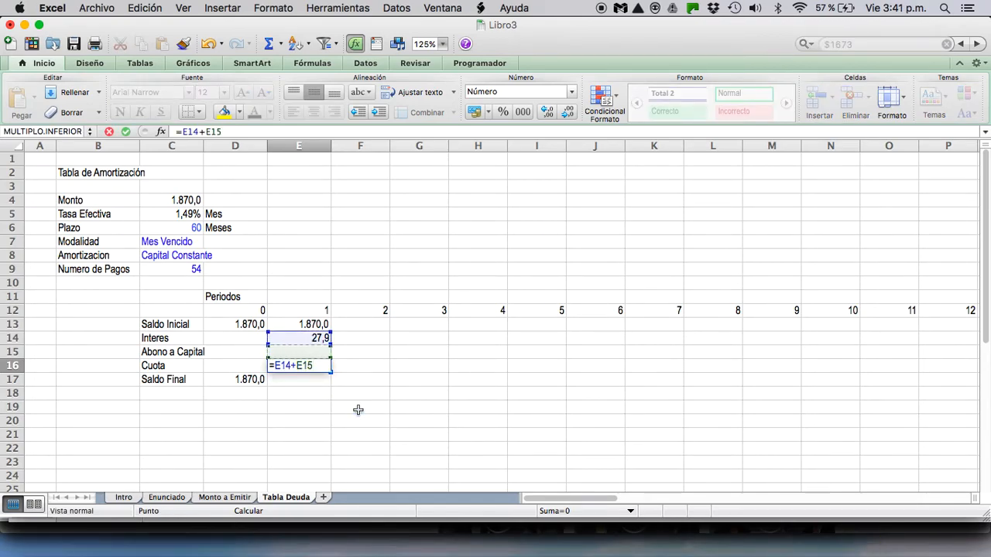
pyautogui.press('Return')
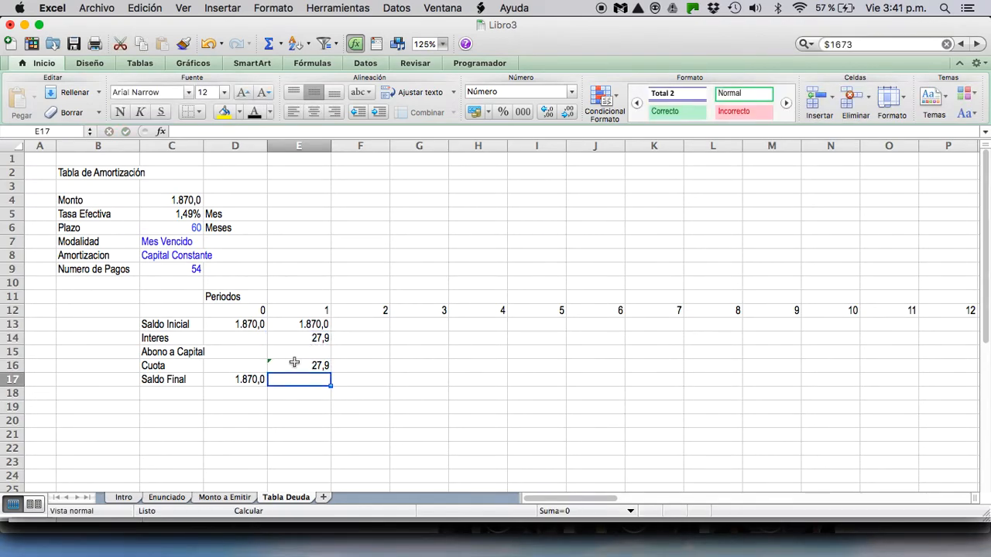
# Calculate the period 1 Saldo Final in E17 as =E13-E15, Saldo Inicial minus Abono a Capital.
pyautogui.write('=')
pyautogui.press('Up')
pyautogui.press('Up')
pyautogui.press('Up')
pyautogui.press('Up')
pyautogui.write('-')
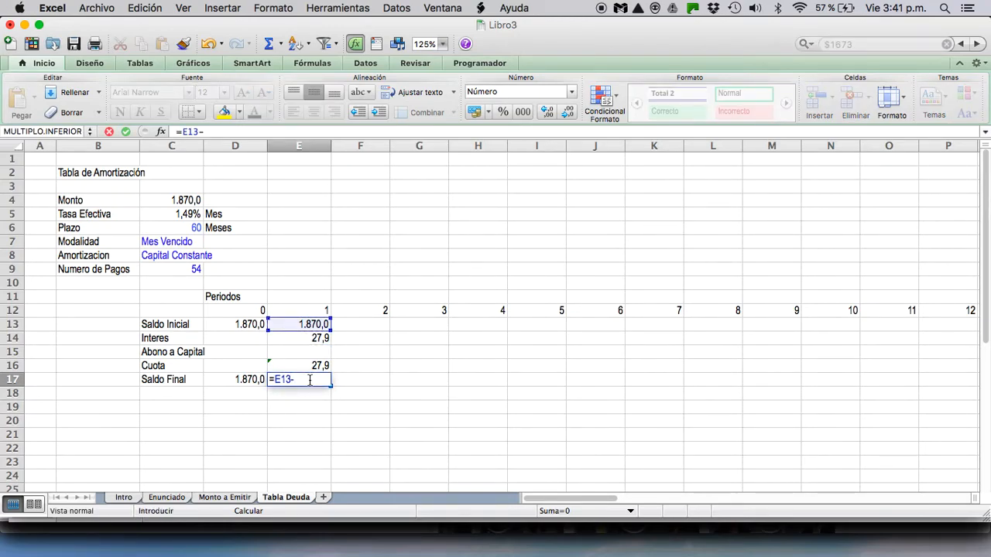
pyautogui.press('Up')
pyautogui.press('Up')
pyautogui.press('Return')
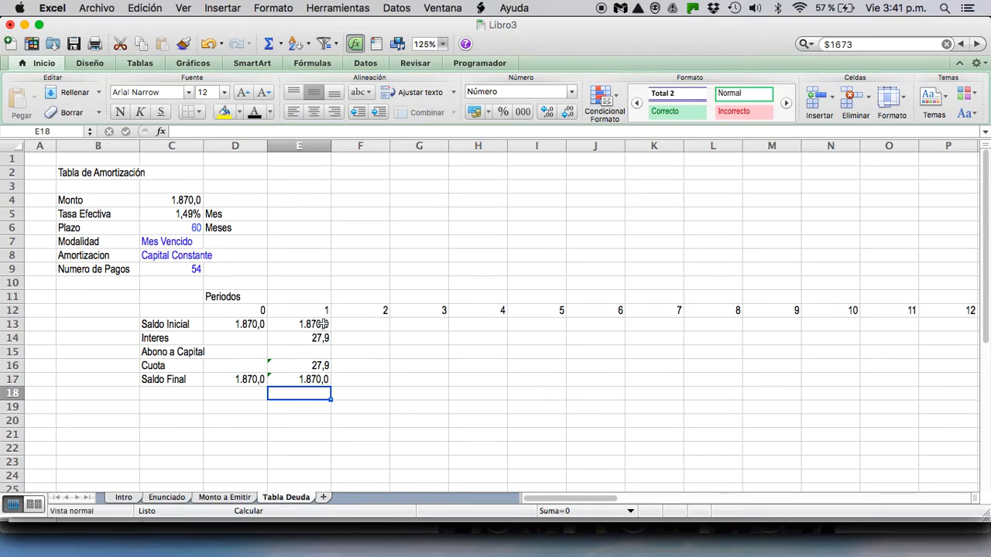
# Fill the period 1 formulas in E13:E17 across the table through period 60.
pyautogui.moveTo(324, 324); pyautogui.dragTo(320, 379)
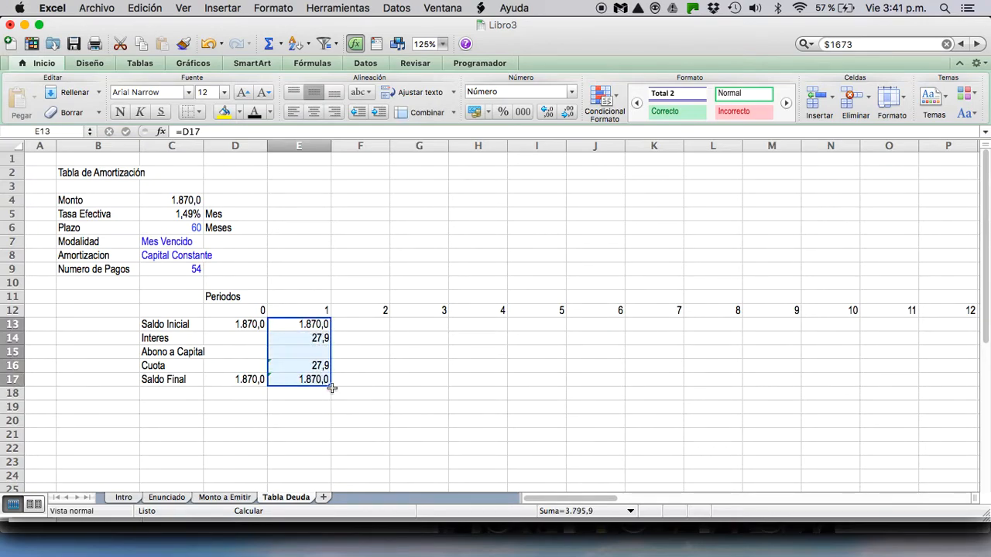
pyautogui.moveTo(332, 387); pyautogui.dragTo(612, 373)
pyautogui.hscroll(-20, 589, 372)
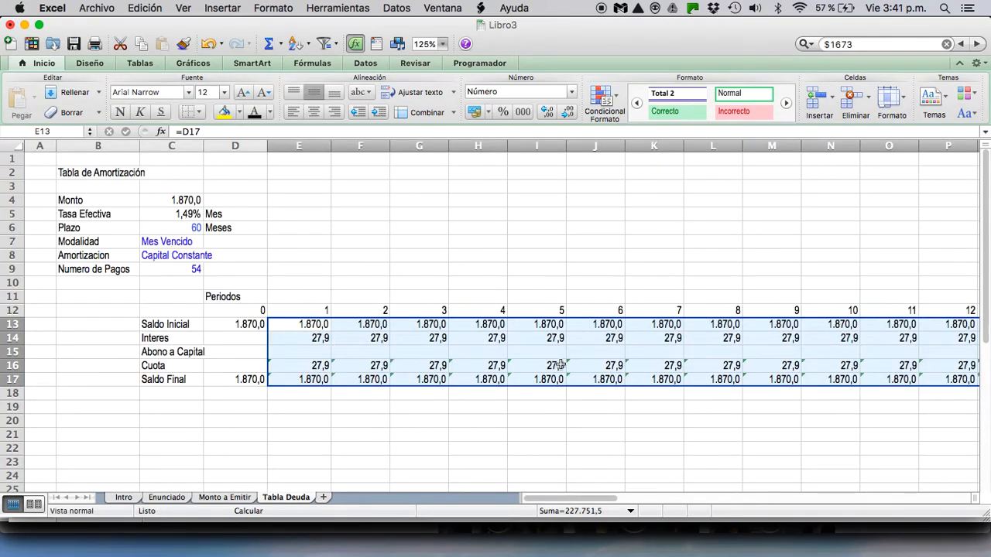
# Calculate the period 7 Abono a Capital in K15 as =$C$4/$C$9 and fill it across through period 60 in BL15.
pyautogui.click(642, 354)
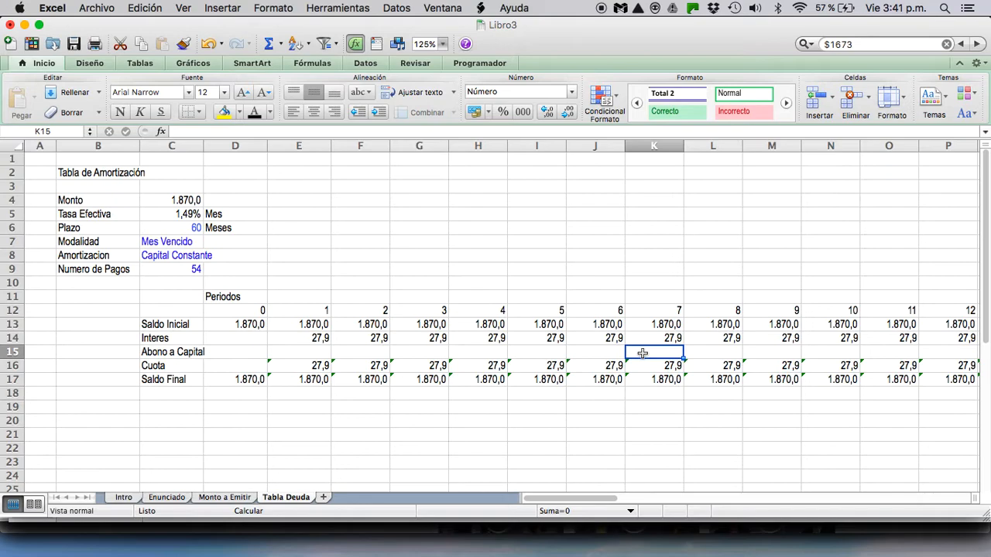
pyautogui.write('=')
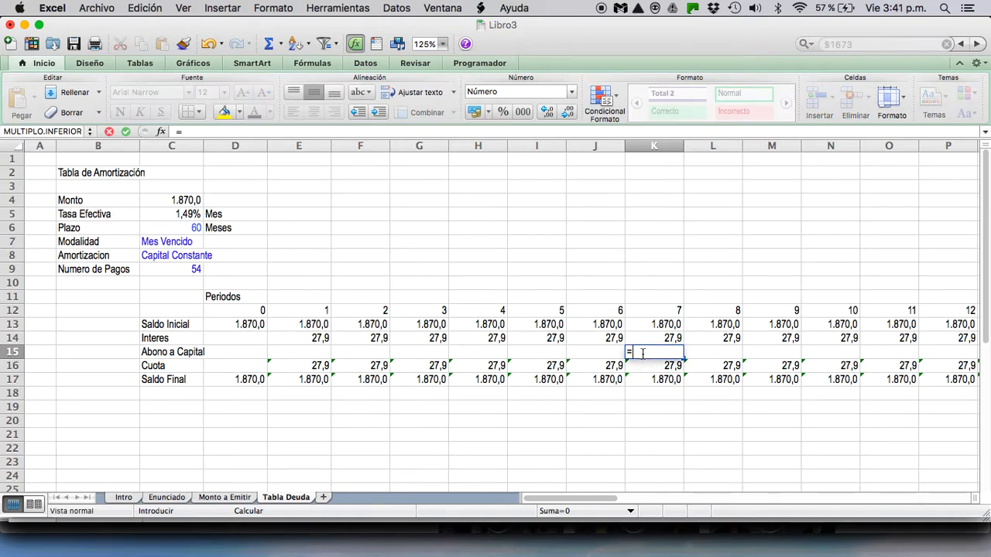
pyautogui.click(174, 201)
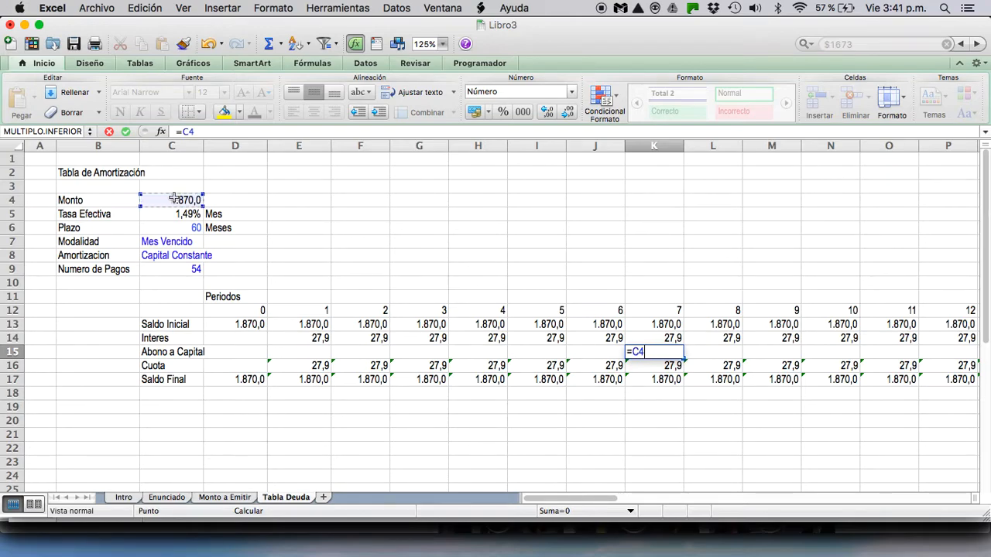
pyautogui.press('super+t')
pyautogui.write('/')
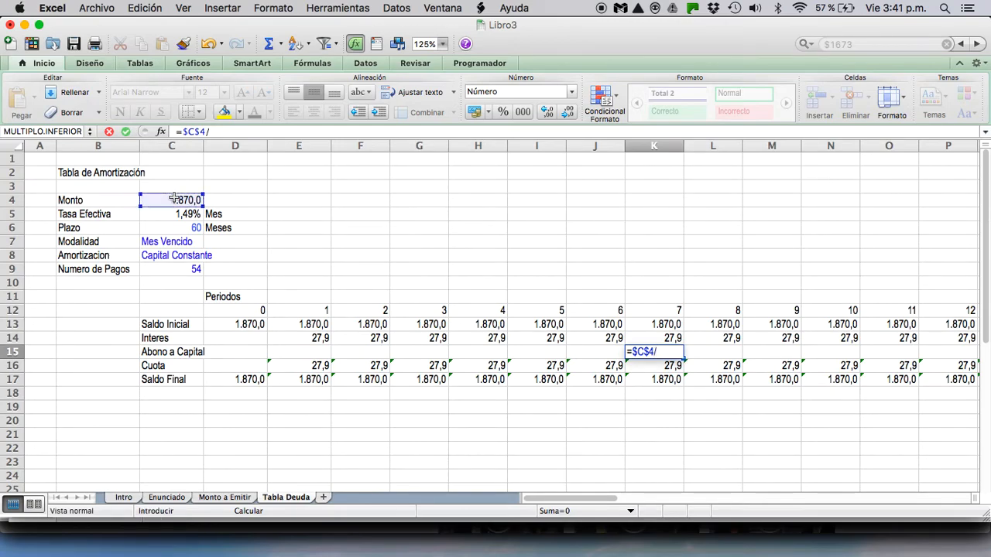
pyautogui.click(171, 269)
pyautogui.press('super+t')
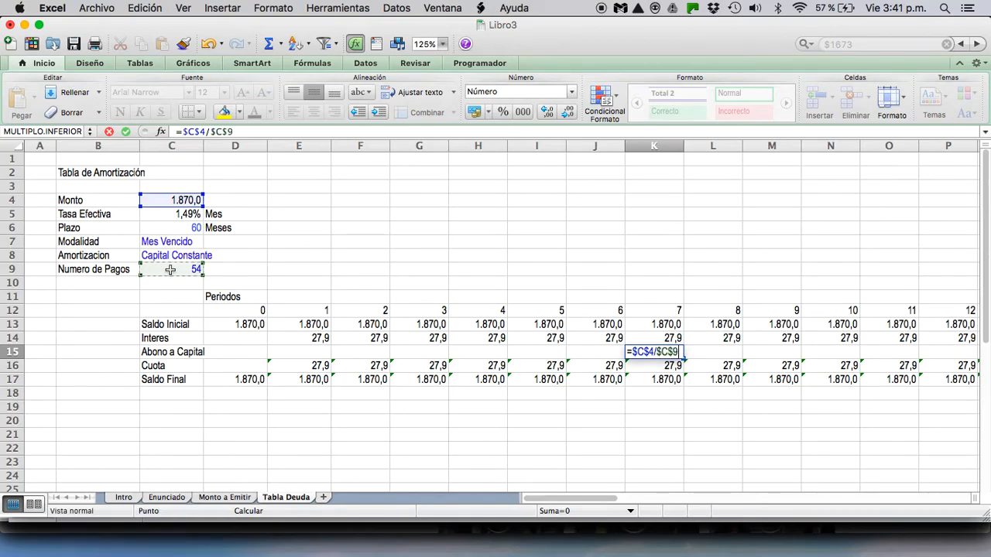
pyautogui.press('super+t')
pyautogui.press('super+t')
pyautogui.press('super+t')
pyautogui.press('super+t')
pyautogui.press('Return')
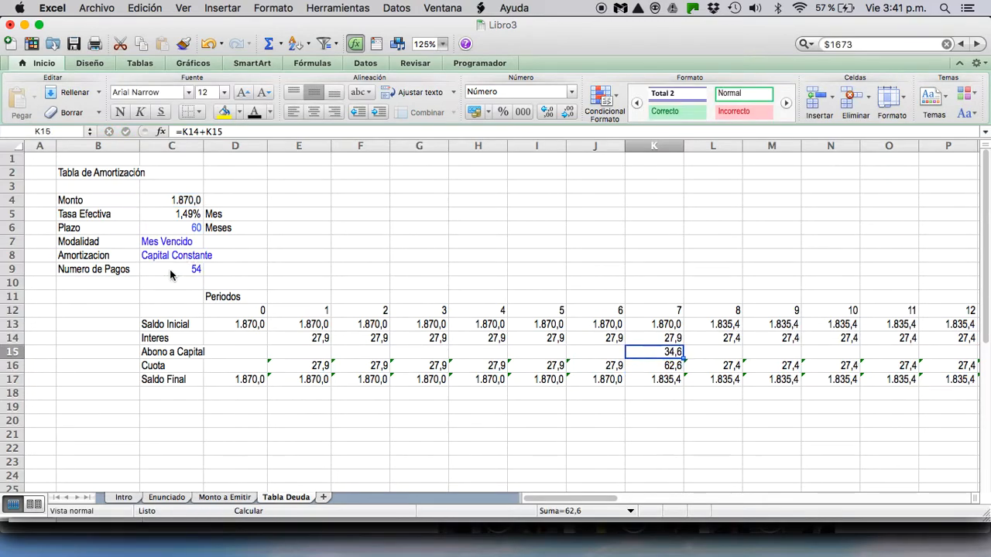
pyautogui.moveTo(684, 358); pyautogui.dragTo(430, 350)
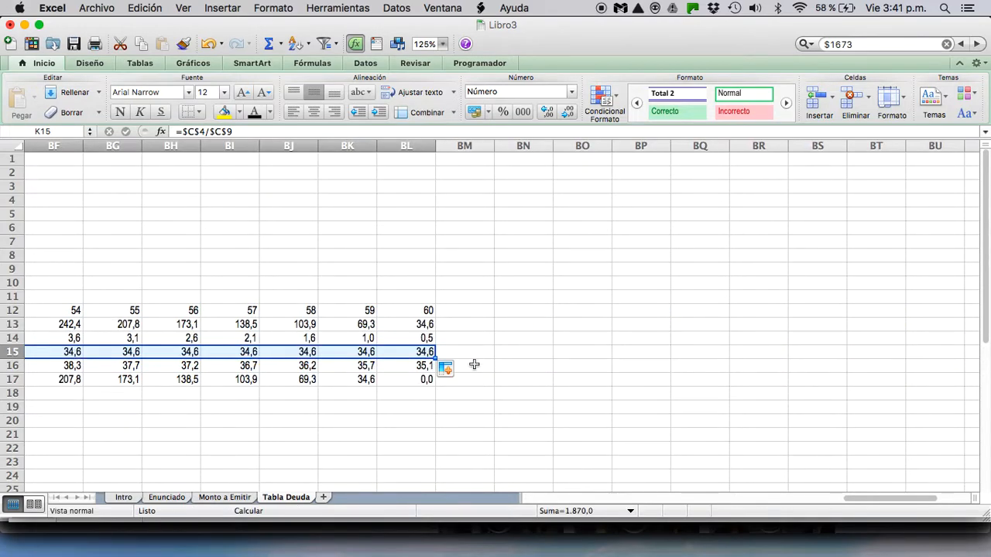
pyautogui.hscroll(-20, 457, 360)
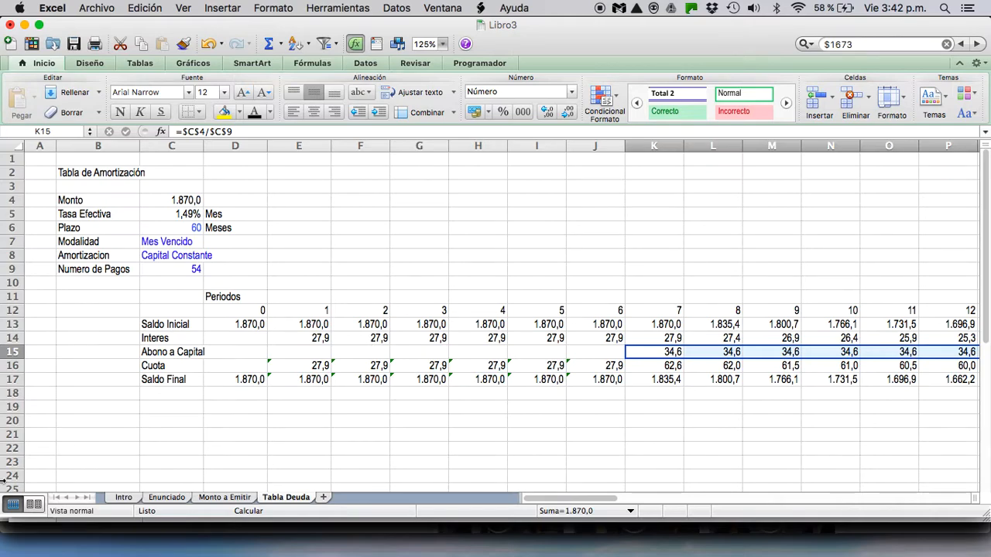
# Mark item a) Establecer la Fuente de pago on the Enunciado sheet as OK in A37.
pyautogui.click(124, 498)
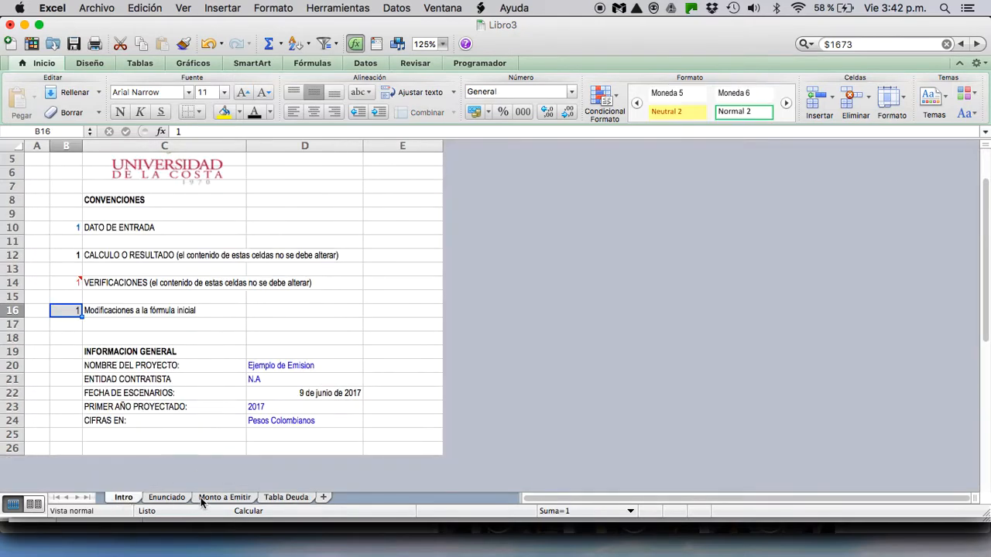
pyautogui.click(166, 498)
pyautogui.scroll(-3, 75, 382)
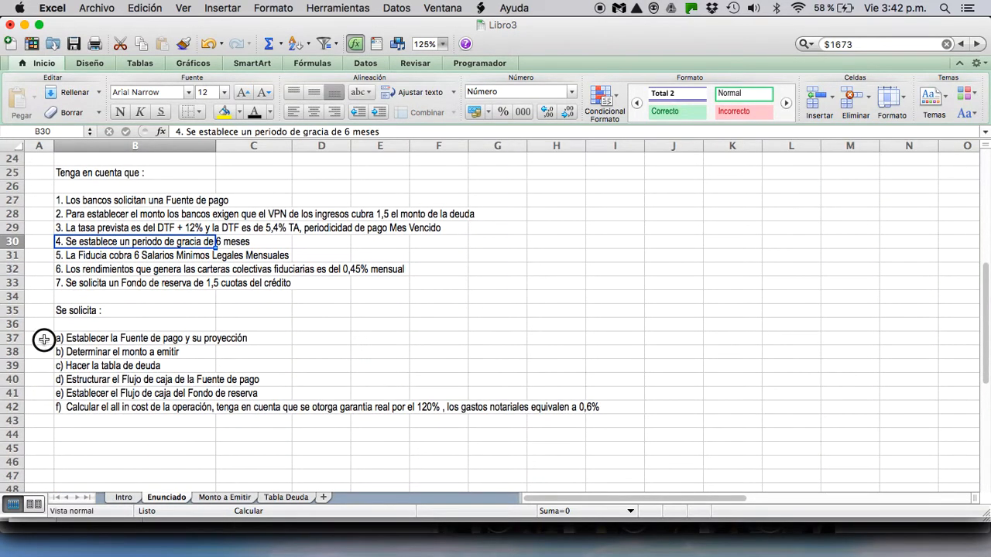
pyautogui.click(44, 340)
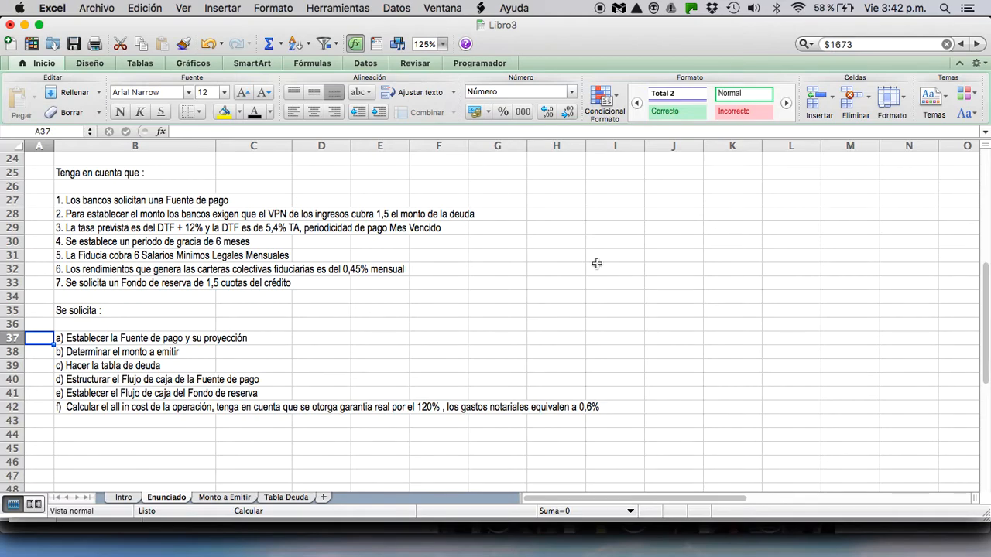
pyautogui.write('a')
pyautogui.press('BackSpace')
pyautogui.write('OK')
pyautogui.press('Return')
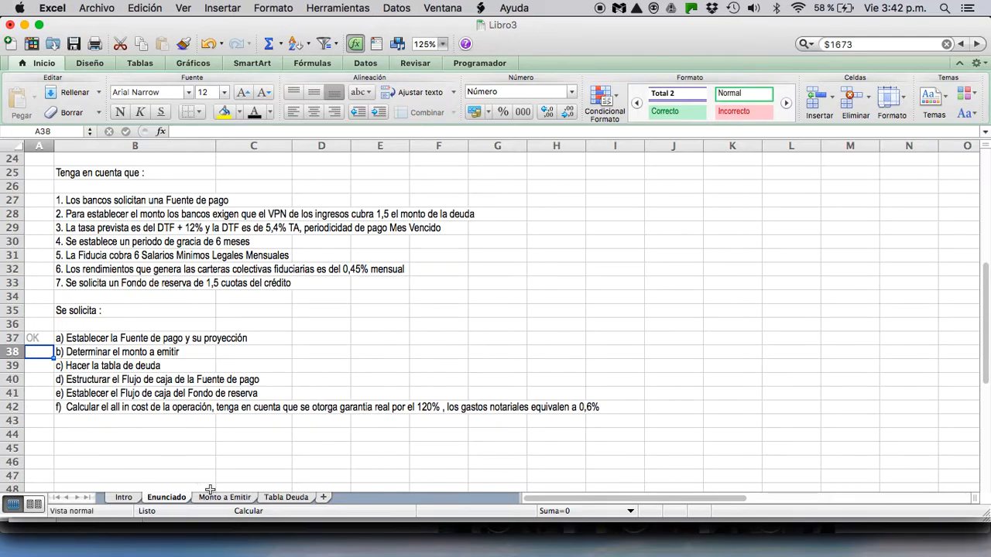
# Check the Monto a Emitir formula in C16 of its sheet, and mark item b) on Enunciado as OK in A38.
pyautogui.click(210, 497)
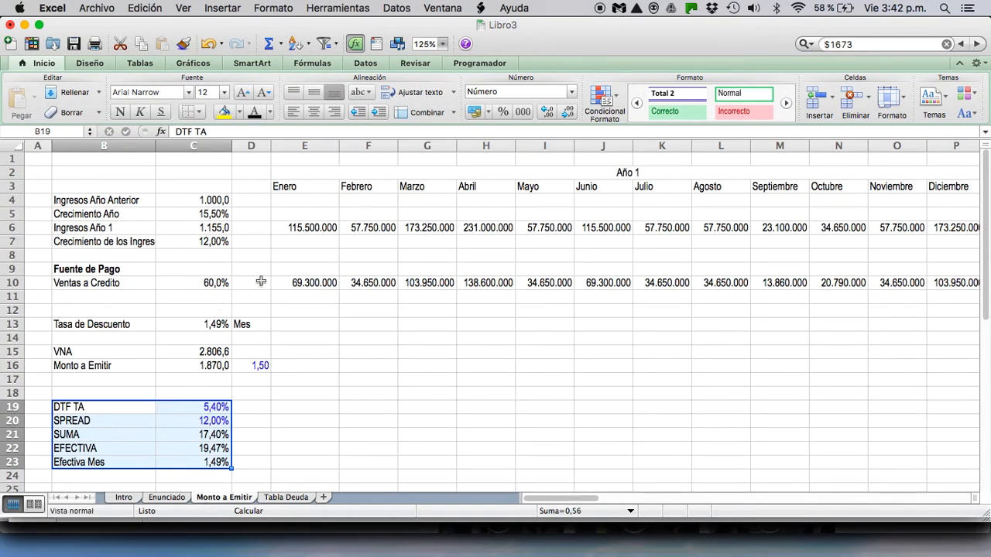
pyautogui.click(217, 367)
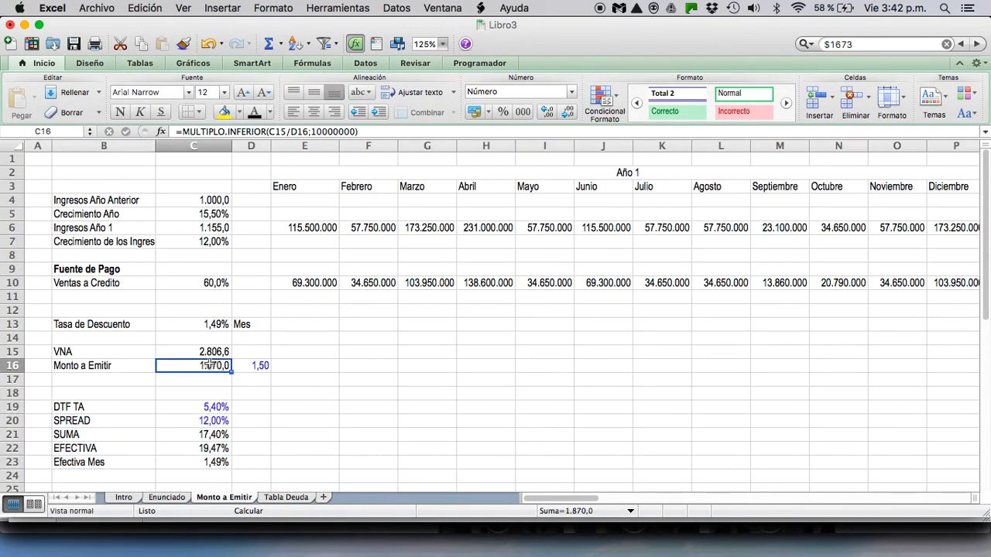
pyautogui.click(162, 498)
pyautogui.write('OK')
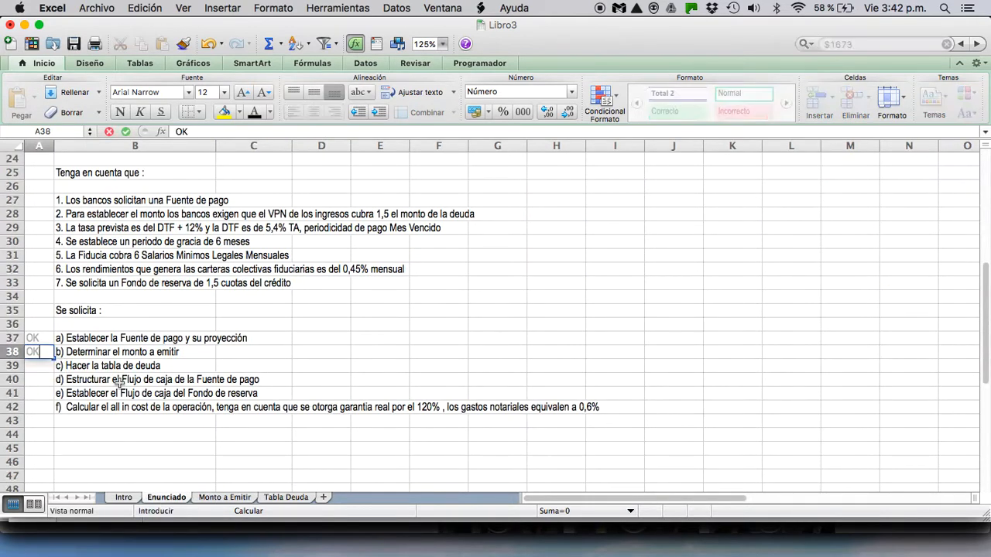
pyautogui.press('Return')
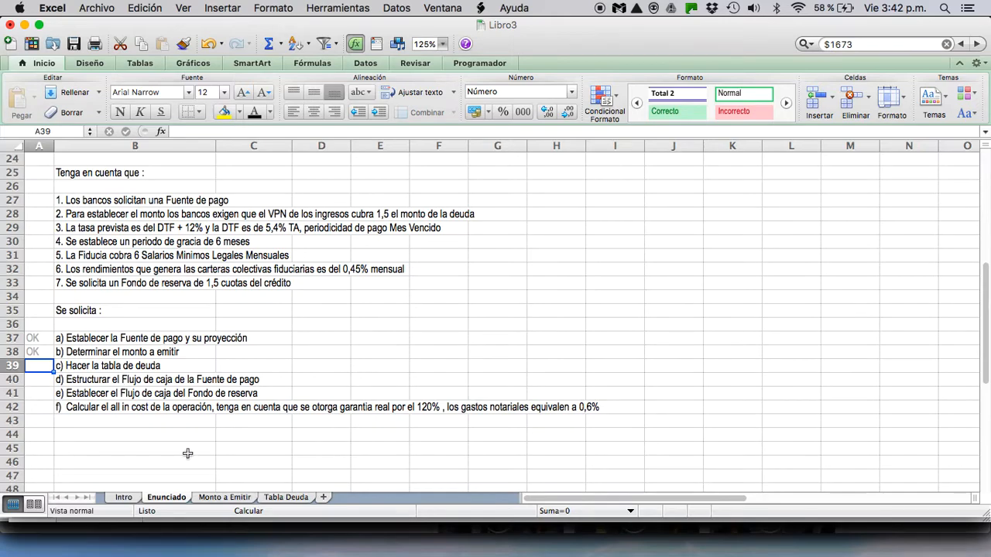
# Review the amortization table on the Tabla Deuda sheet from period 0 through period 60.
pyautogui.click(285, 498)
pyautogui.hscroll(20, 272, 289)
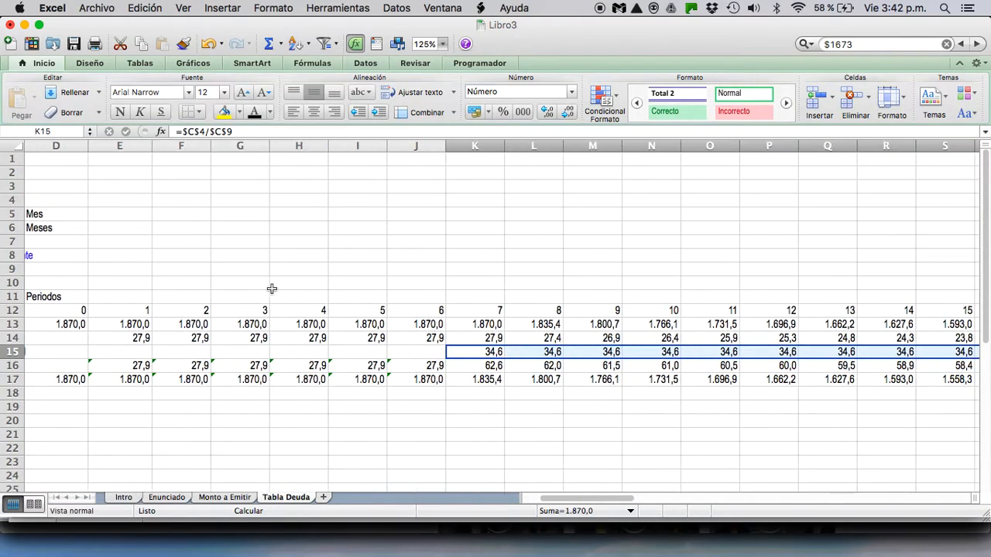
pyautogui.hscroll(5, 272, 289)
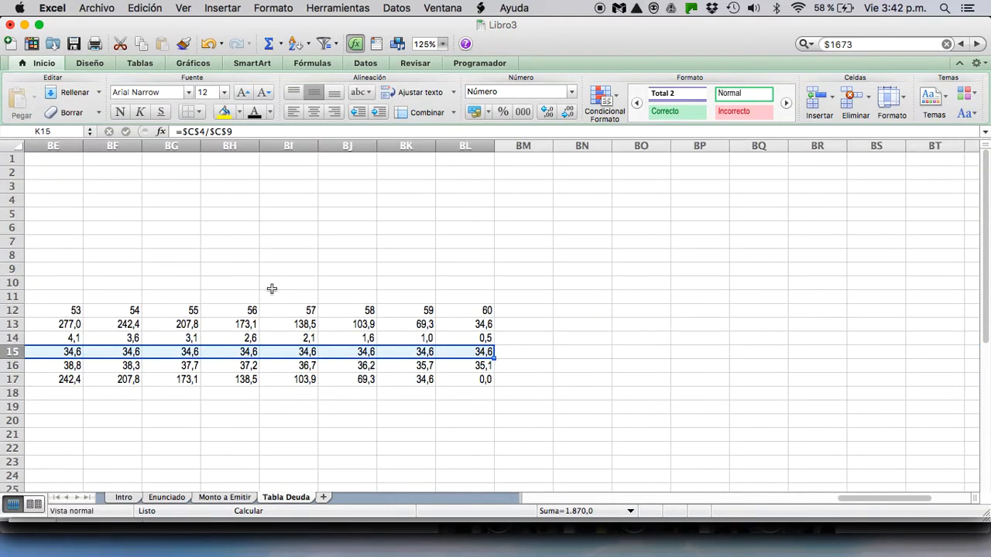
pyautogui.hscroll(-20, 272, 289)
pyautogui.scroll(-3, 272, 289)
pyautogui.hscroll(1, 272, 289)
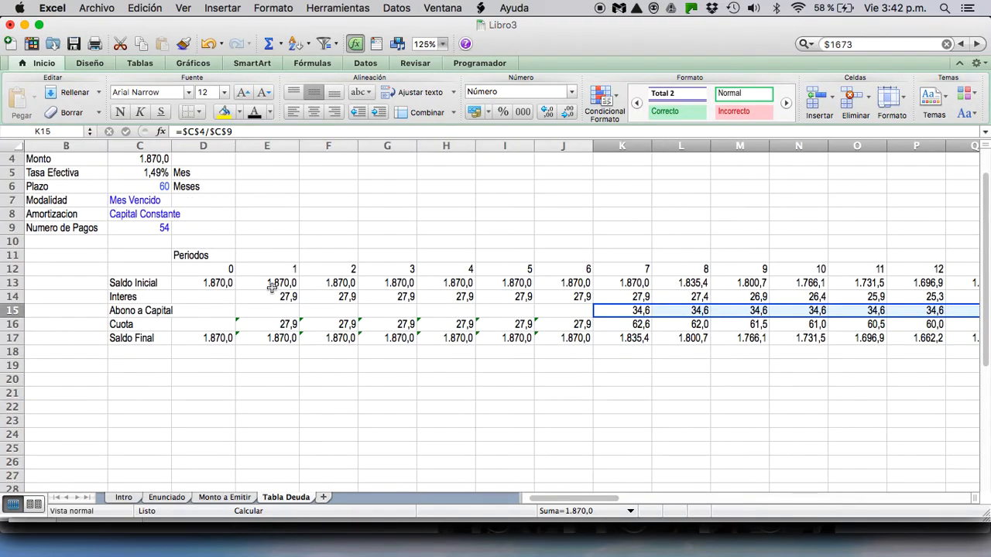
pyautogui.scroll(1, 221, 287)
pyautogui.hscroll(20, 221, 287)
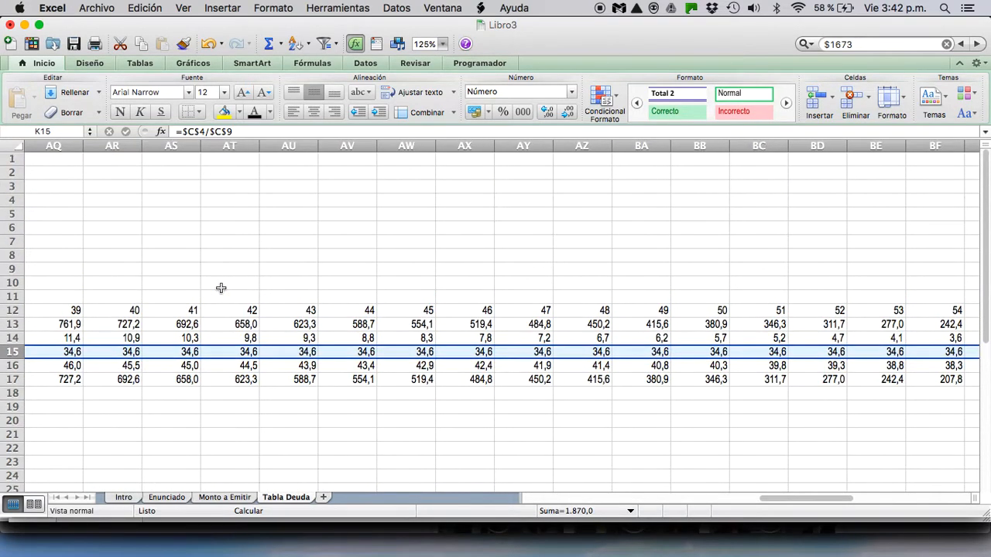
pyautogui.hscroll(-20, 221, 288)
pyautogui.hscroll(-19, 221, 288)
pyautogui.scroll(2, 188, 293)
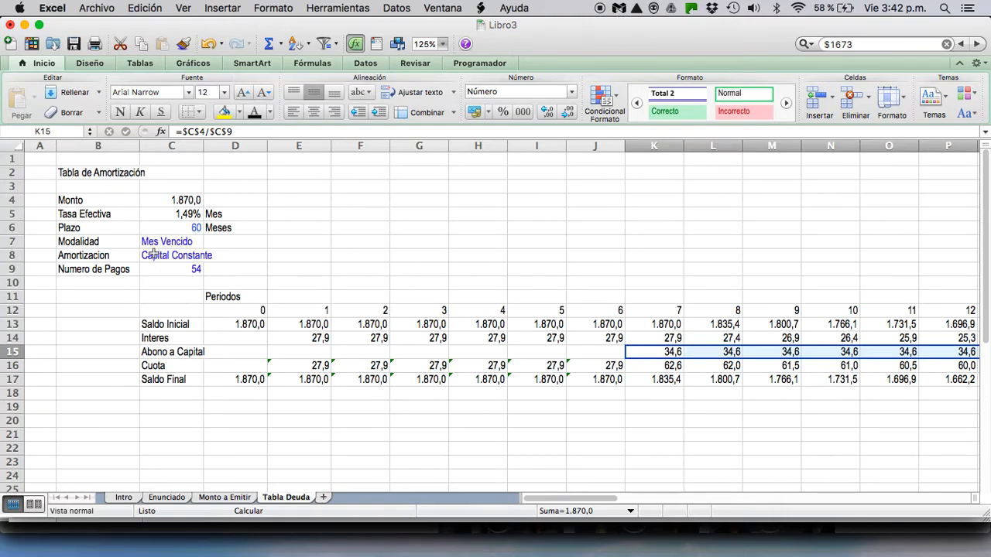
# Mark item c) Hacer la tabla de deuda on the Enunciado sheet as OK in A39.
pyautogui.click(123, 498)
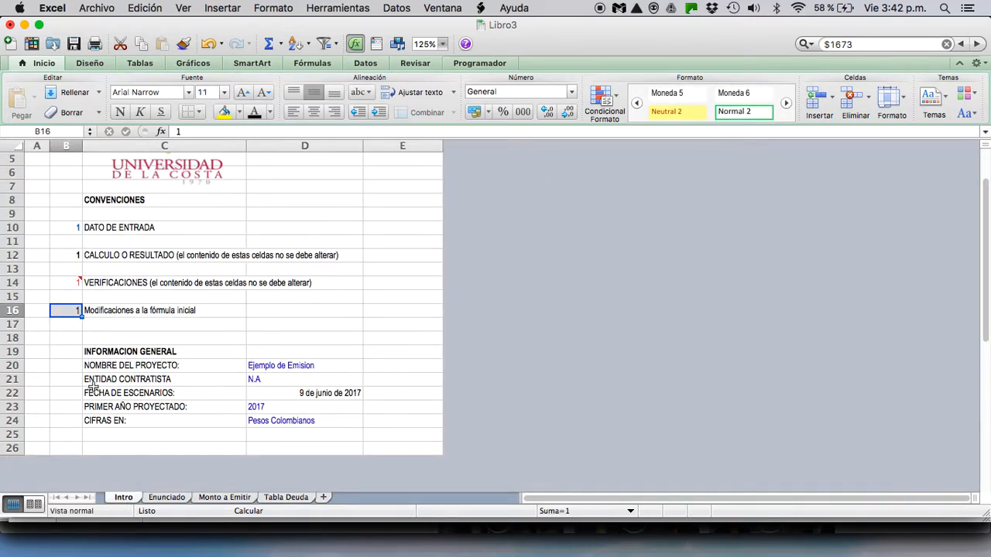
pyautogui.click(166, 498)
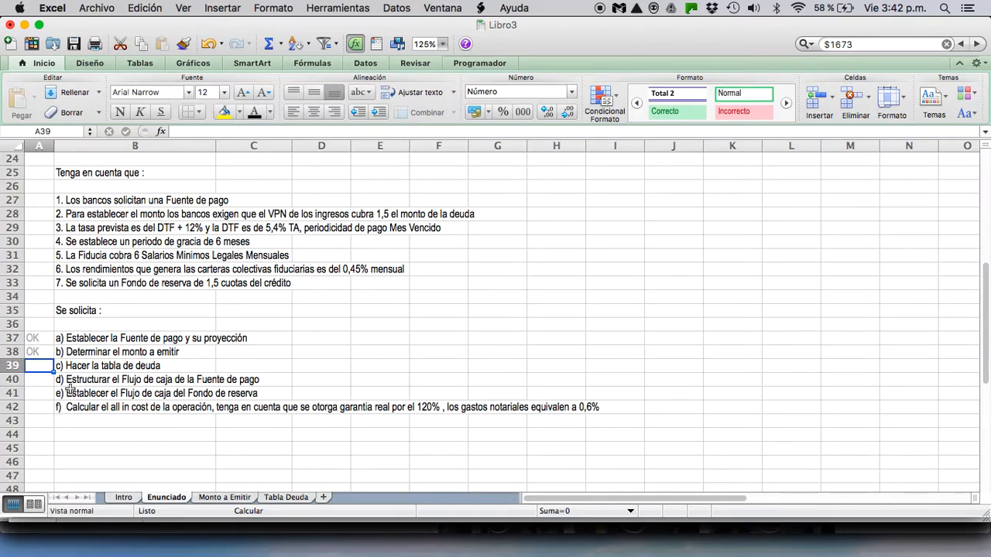
pyautogui.write('OK')
pyautogui.press('Return')
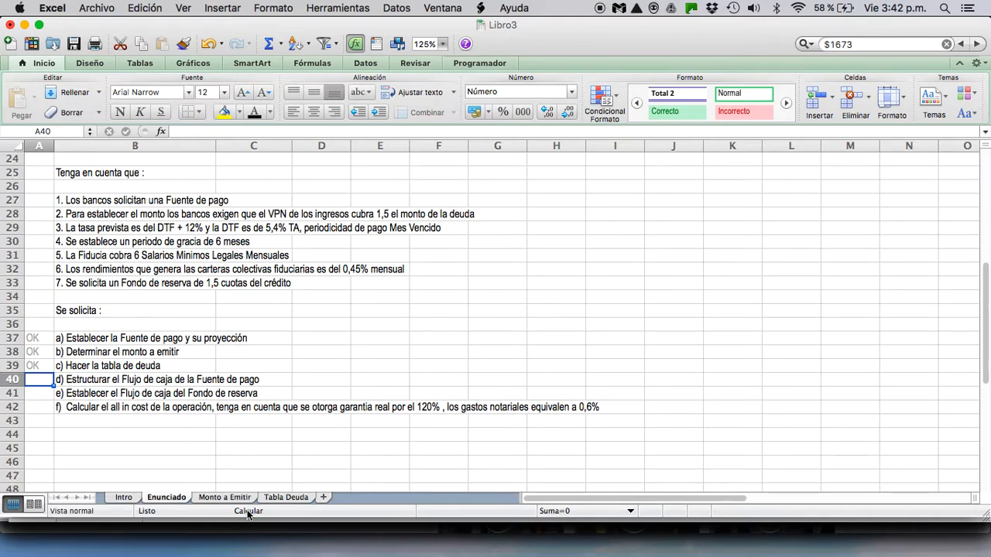
# Recheck the Tabla Deuda amortization table against the remaining requested items on the Enunciado sheet.
pyautogui.click(287, 498)
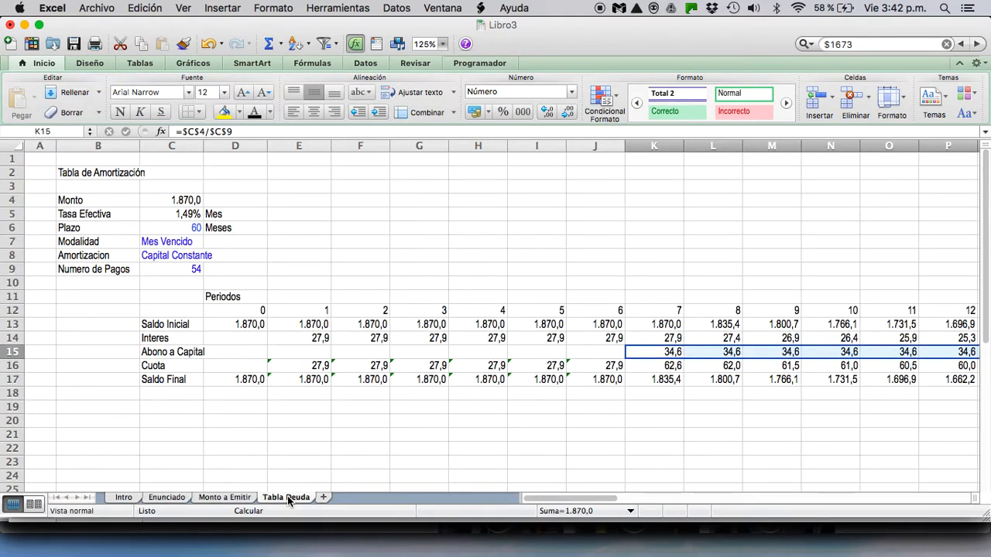
pyautogui.hscroll(15, 233, 314)
pyautogui.hscroll(-15, 232, 314)
pyautogui.scroll(-1, 233, 314)
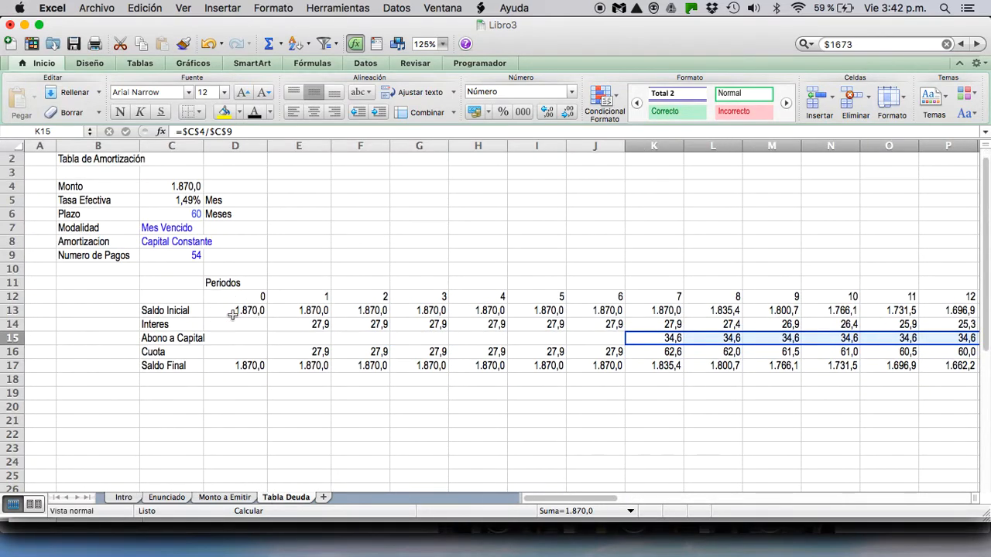
pyautogui.click(123, 500)
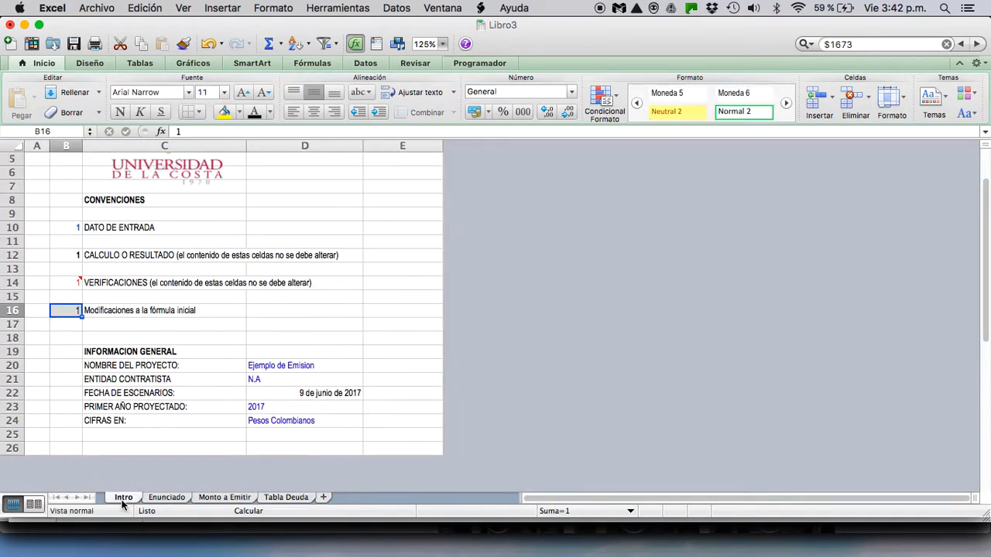
pyautogui.click(166, 500)
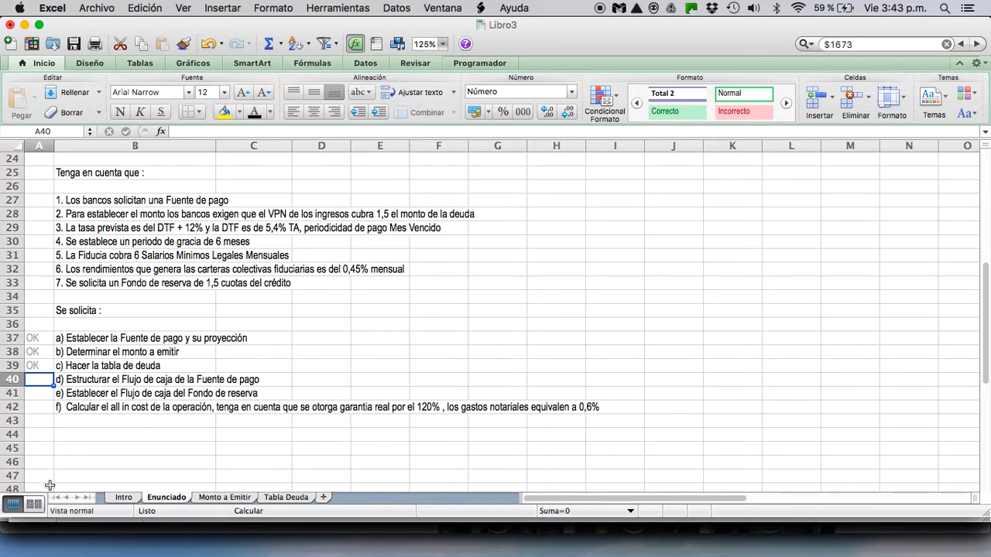
pyautogui.click(283, 498)
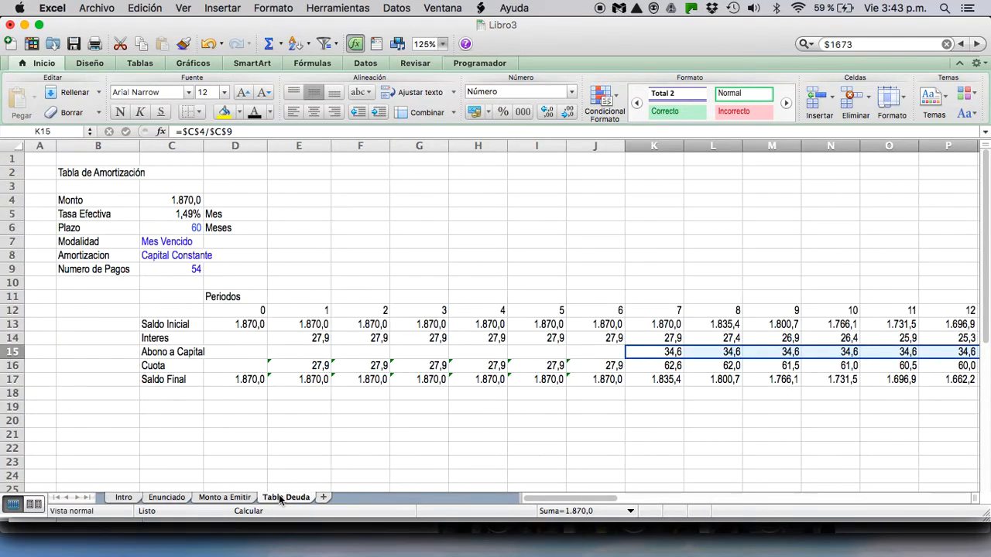